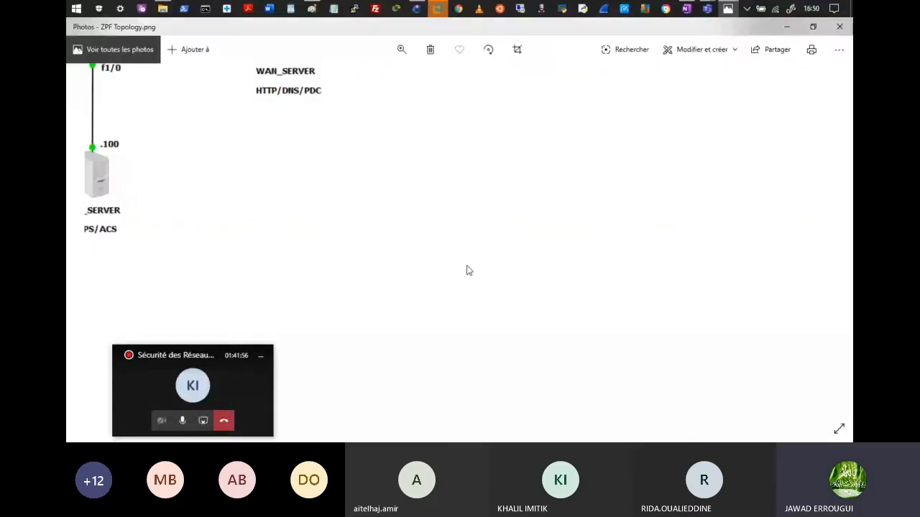
Step: Pan the ZPF Topology.png image until RTR-ZPF with the INSIDE, OUTSIDE and DMZ networks is fully visible
drag(467, 270, 566, 307)
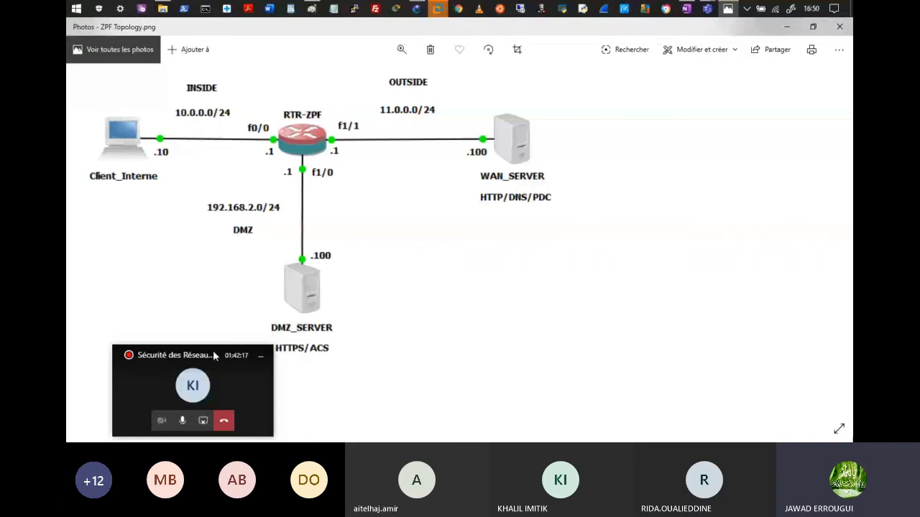
drag(214, 355, 171, 354)
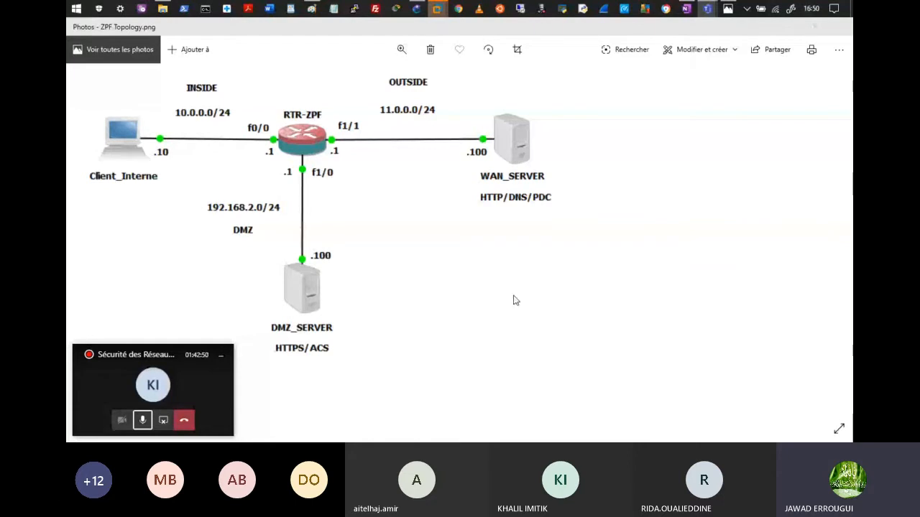
Step: Create a new GNS3 project named ZPF_TP in place of the default 'untitled'
click(787, 31)
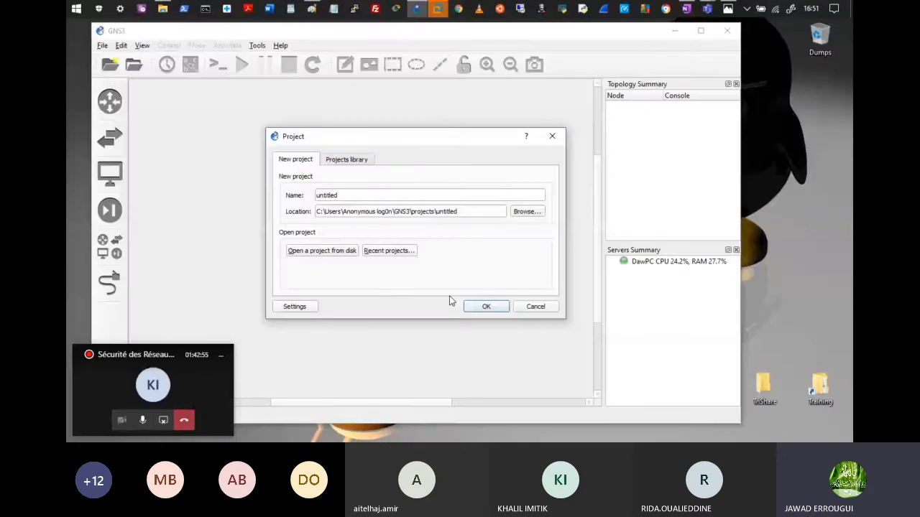
double_click(358, 197)
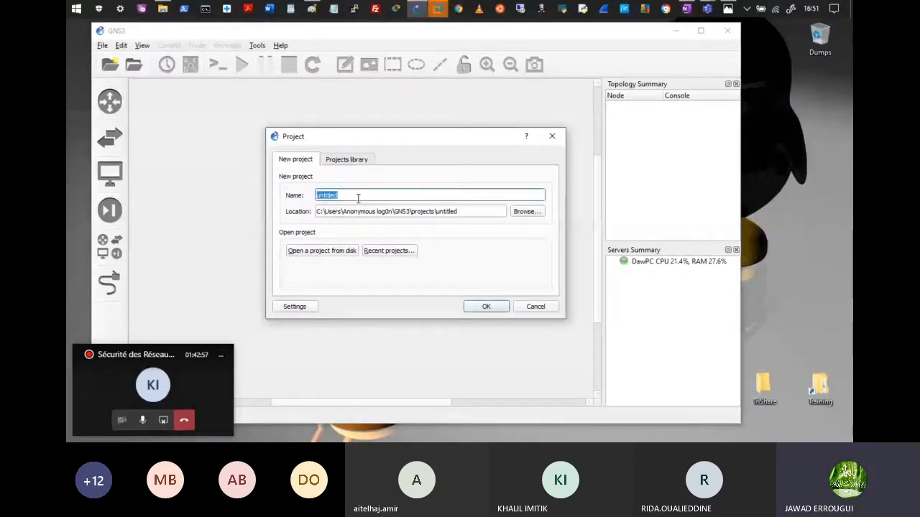
key(BackSpace)
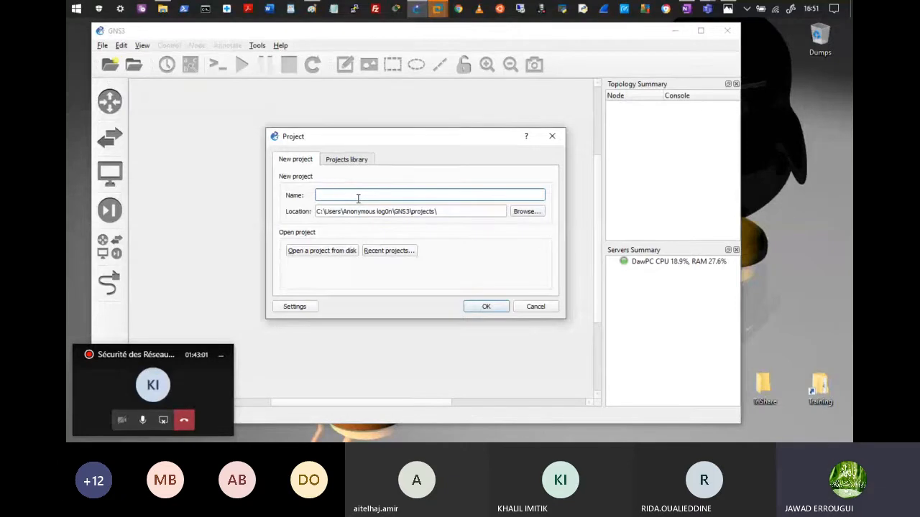
text(ZPF_)
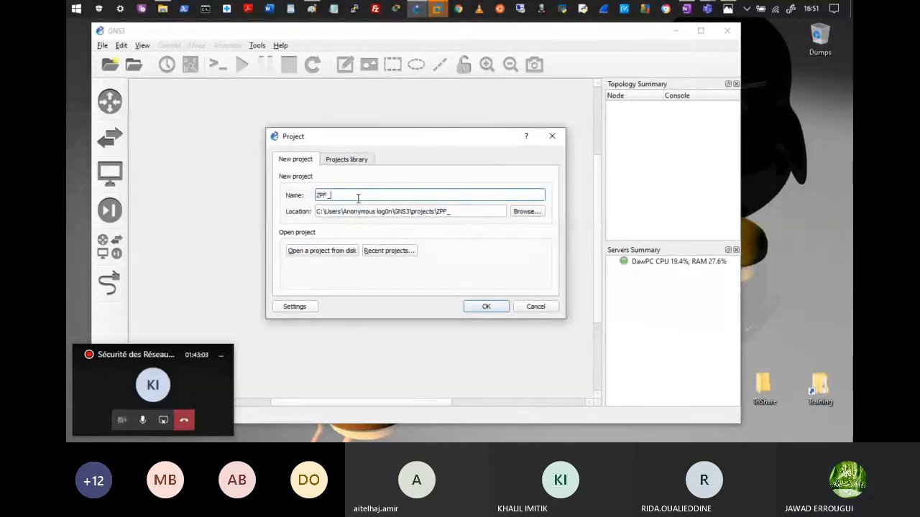
text(T)
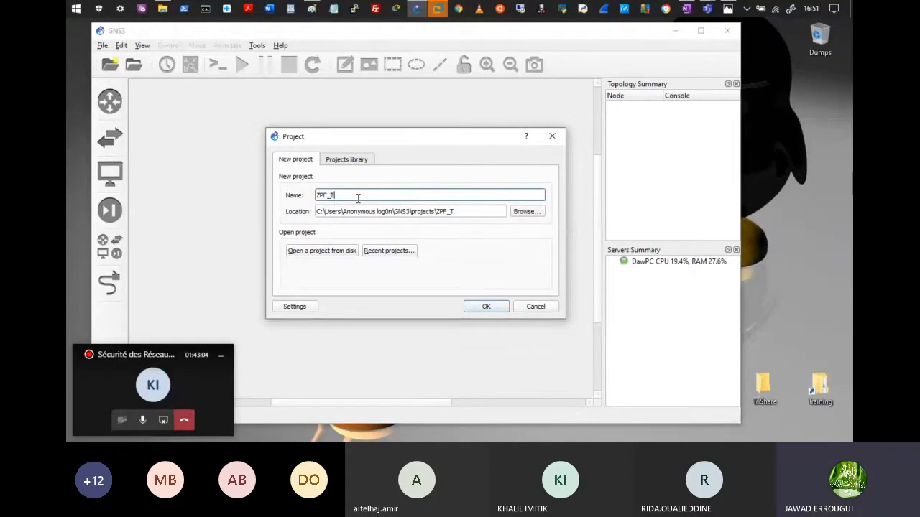
text(P)
key(Return)
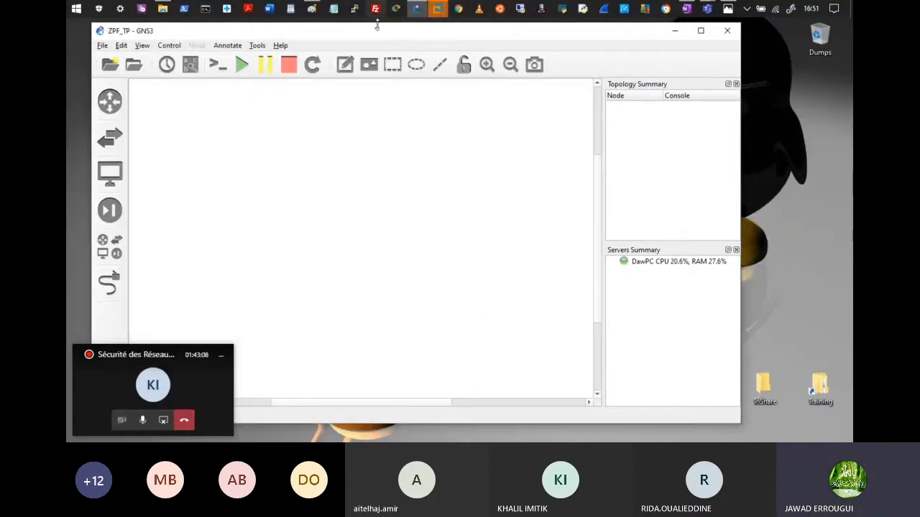
Step: Place a c7200 router, R1, near the top of the canvas
drag(372, 33, 400, 36)
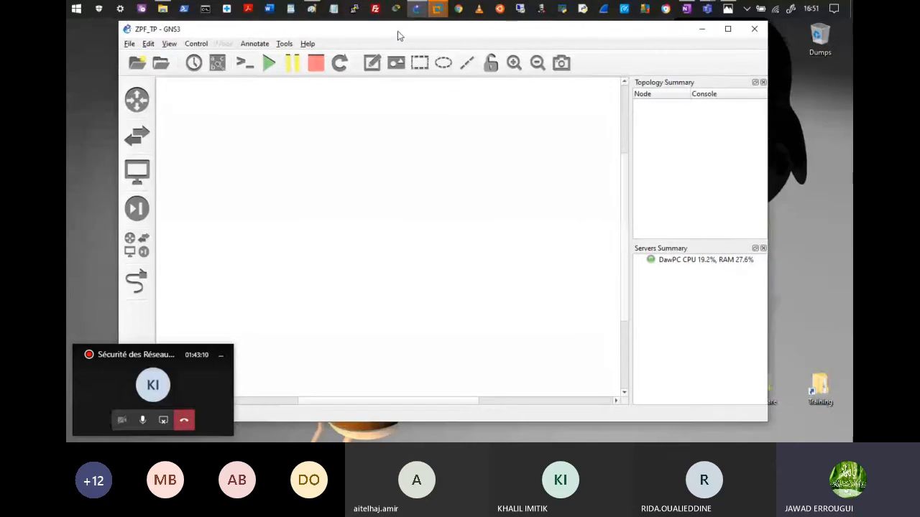
click(136, 100)
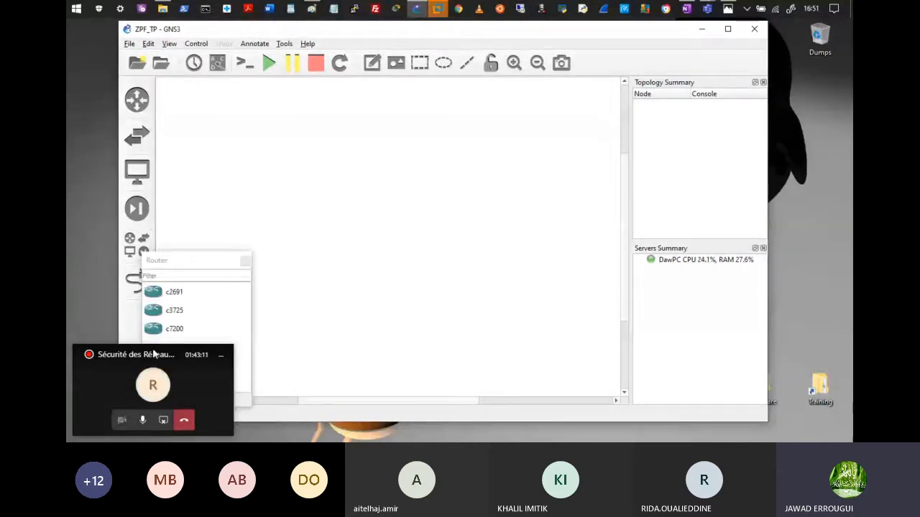
click(177, 330)
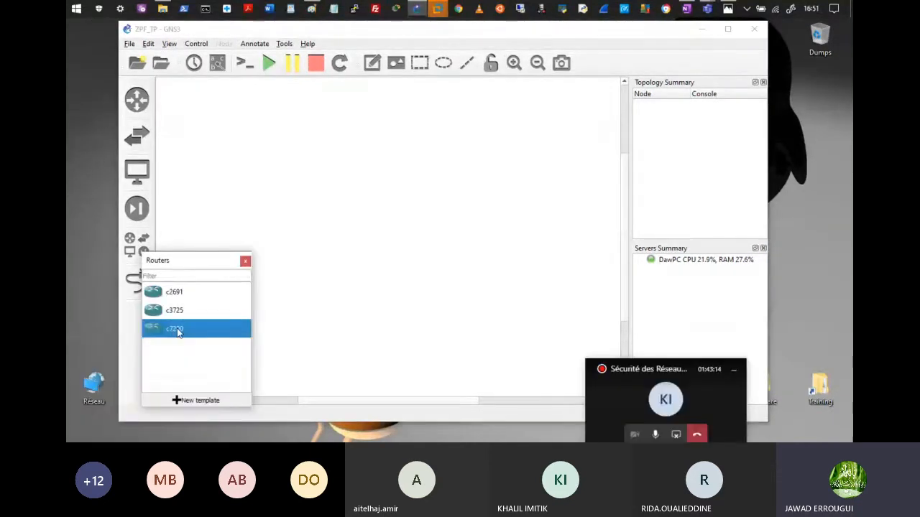
drag(177, 330, 361, 177)
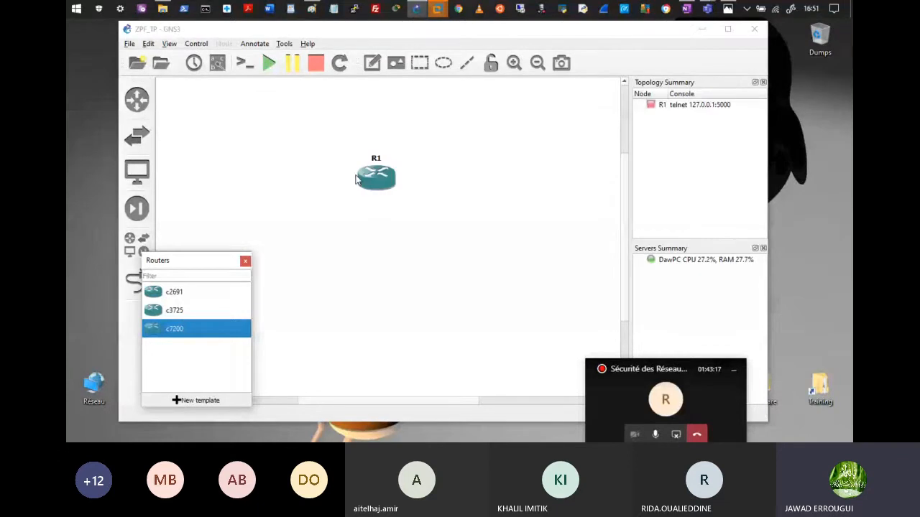
drag(371, 179, 325, 140)
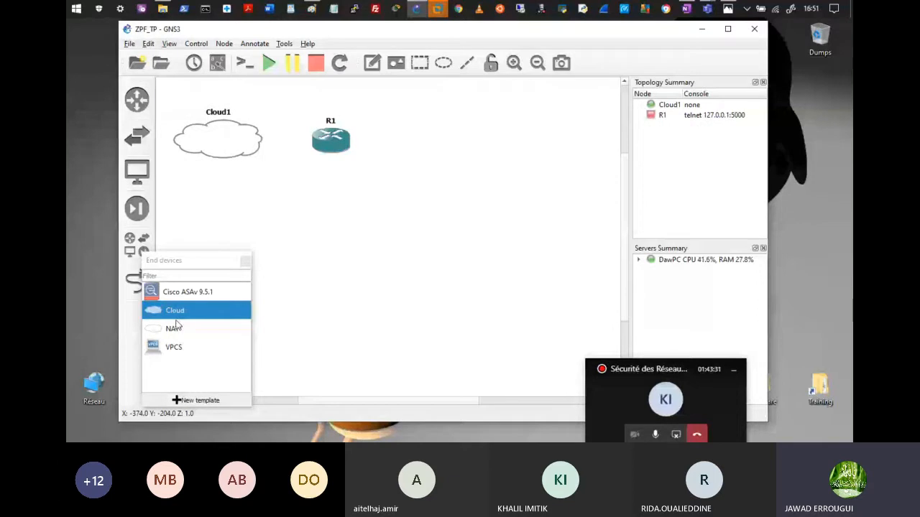
Step: Add three clouds around R1: Cloud1, Cloud2 to its right and Cloud3 below
drag(172, 311, 179, 314)
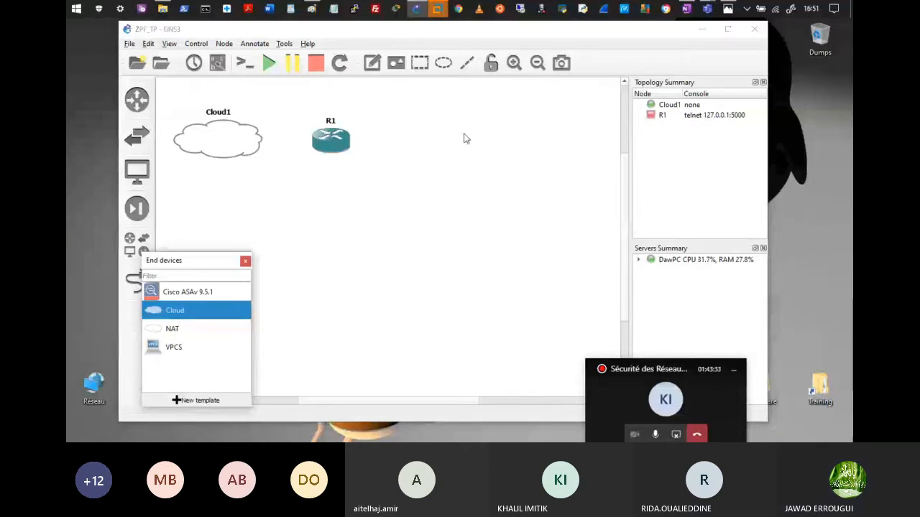
drag(463, 138, 464, 138)
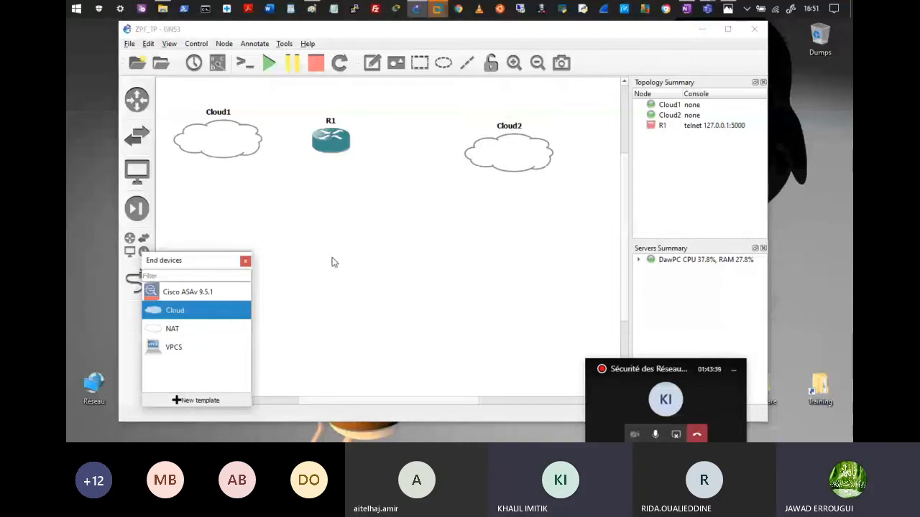
drag(175, 310, 332, 262)
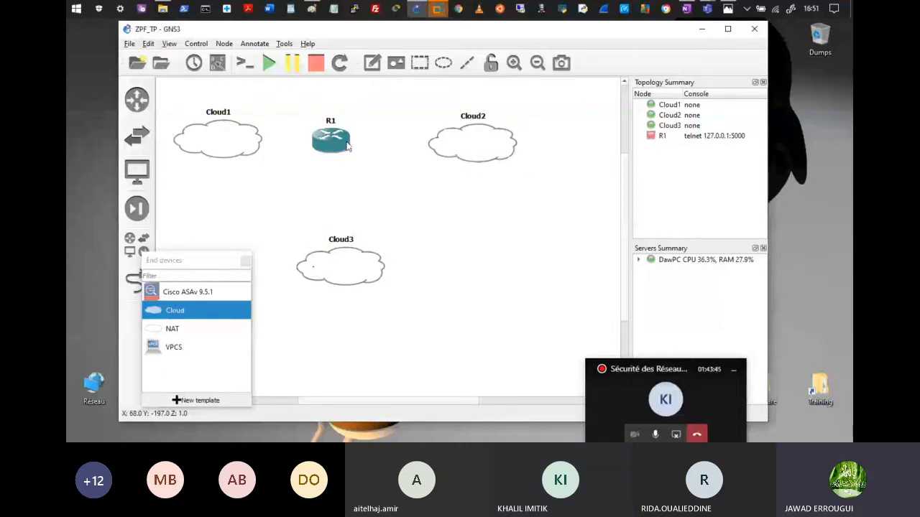
drag(347, 146, 352, 146)
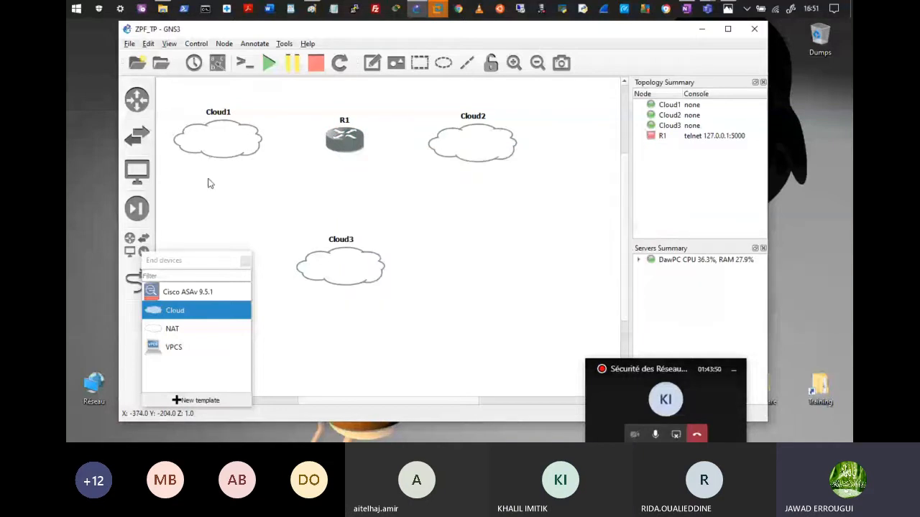
mouse_move(231, 150)
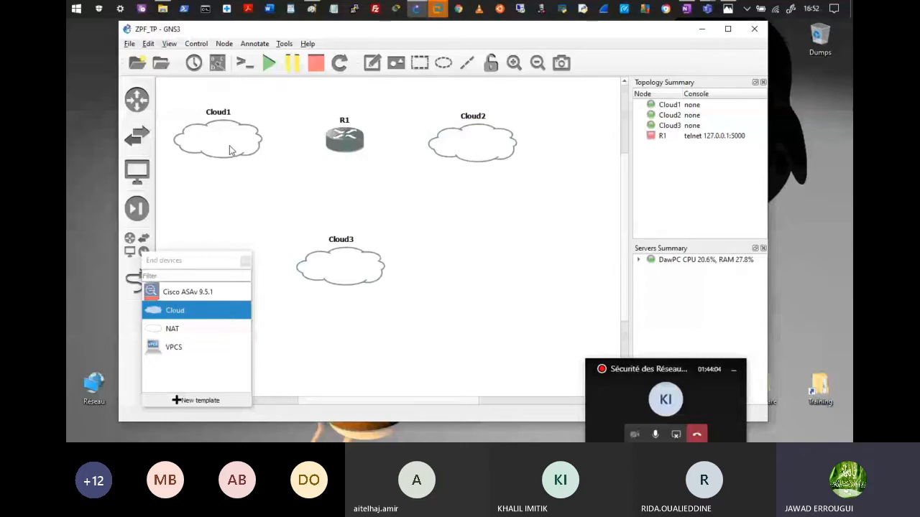
Step: Check Cloud1's Ethernet interface list without changes, then nudge Cloud3 slightly upward
right_click(230, 150)
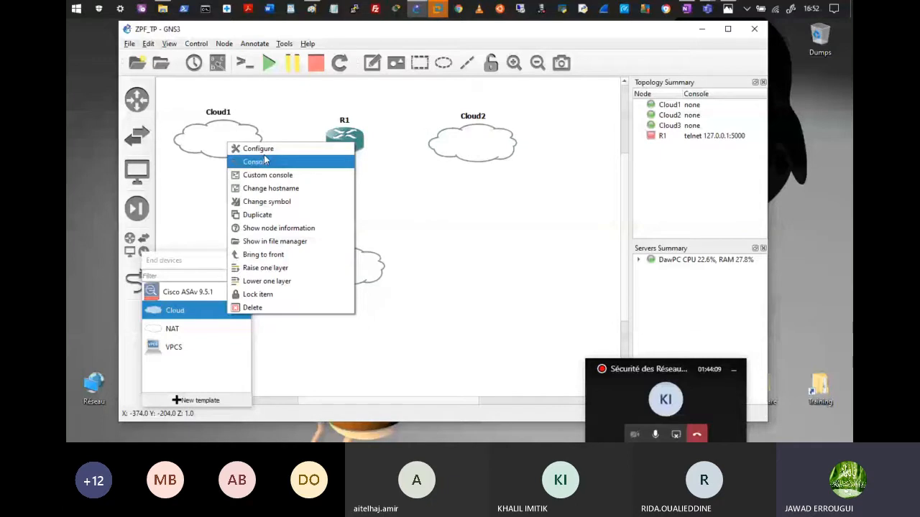
click(266, 151)
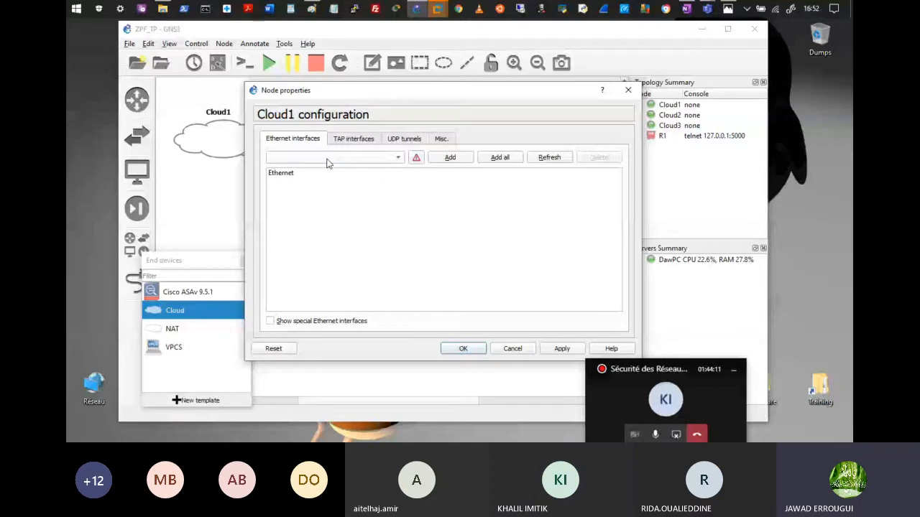
click(327, 160)
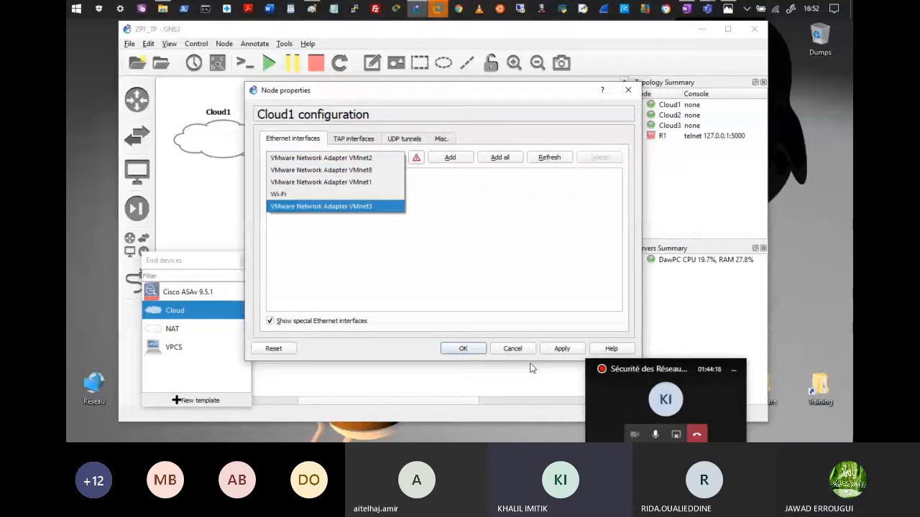
click(512, 349)
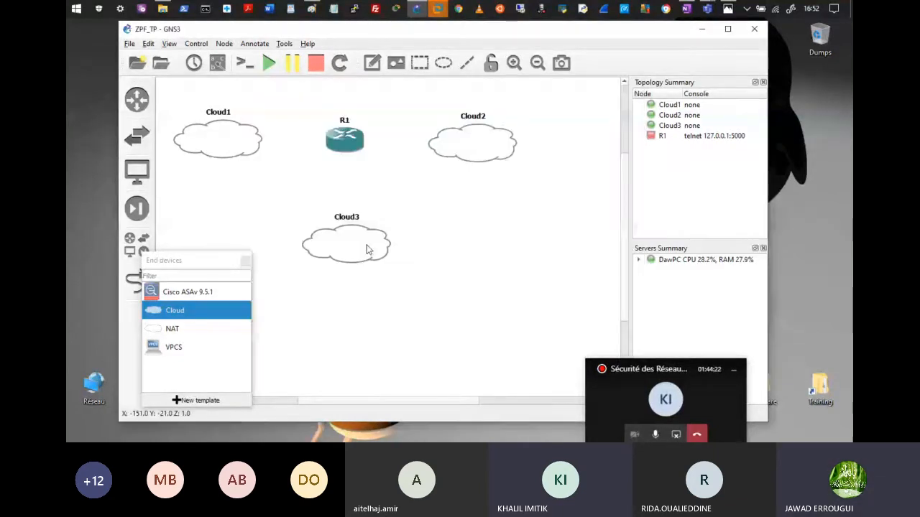
drag(366, 249, 367, 247)
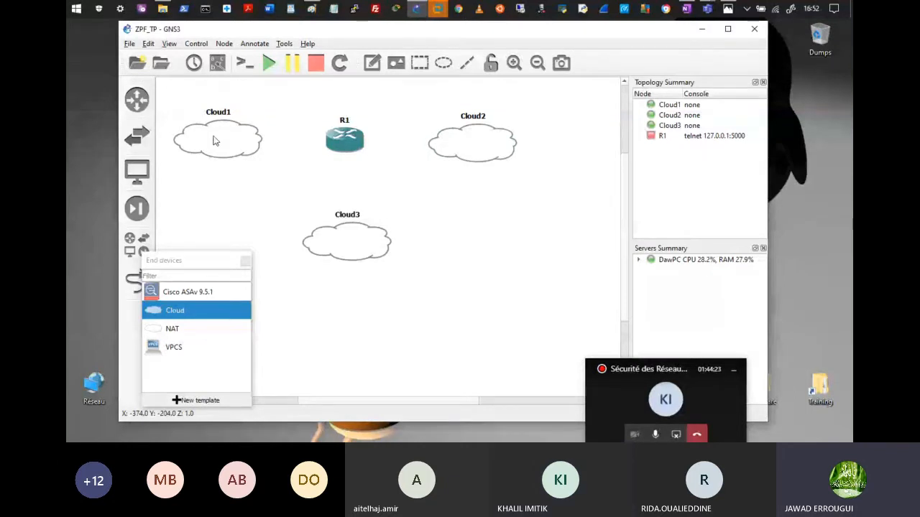
Step: Give Cloud1 the classic computer symbol and rename it PC_interne
right_click(212, 140)
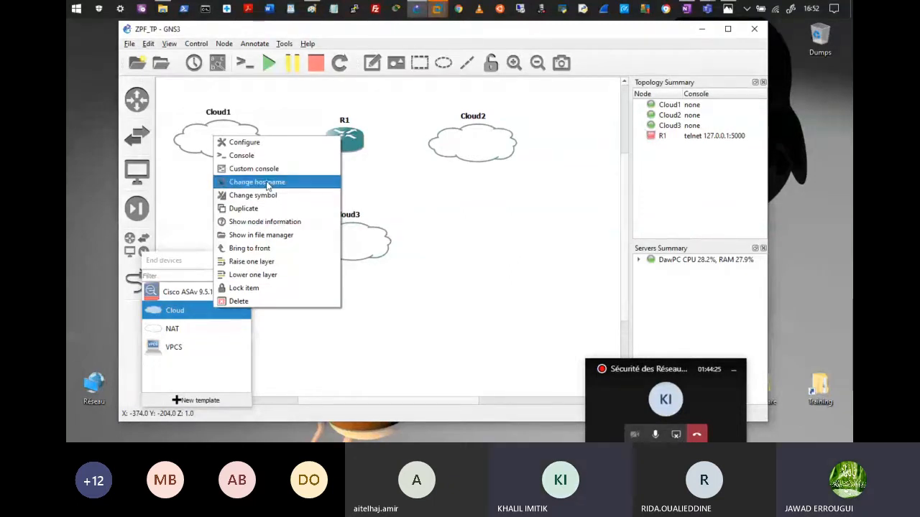
click(253, 195)
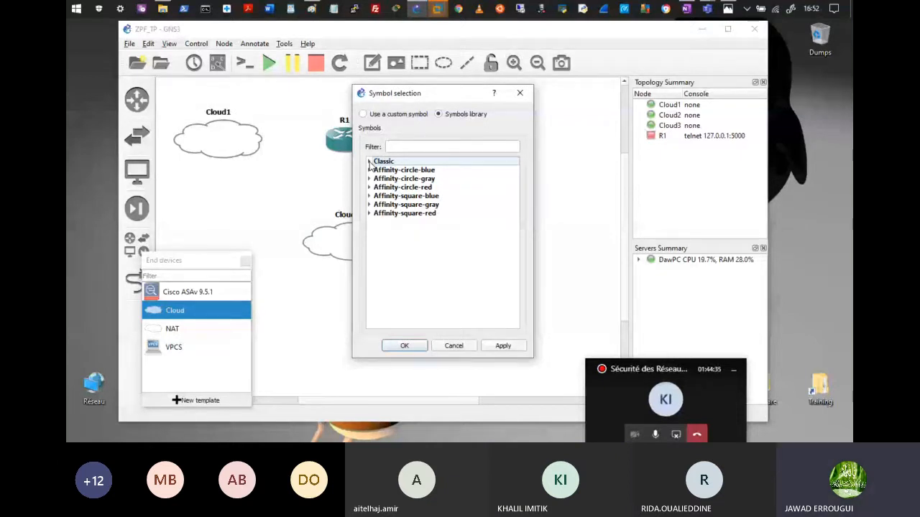
click(369, 165)
scroll(439, 238, down, 15)
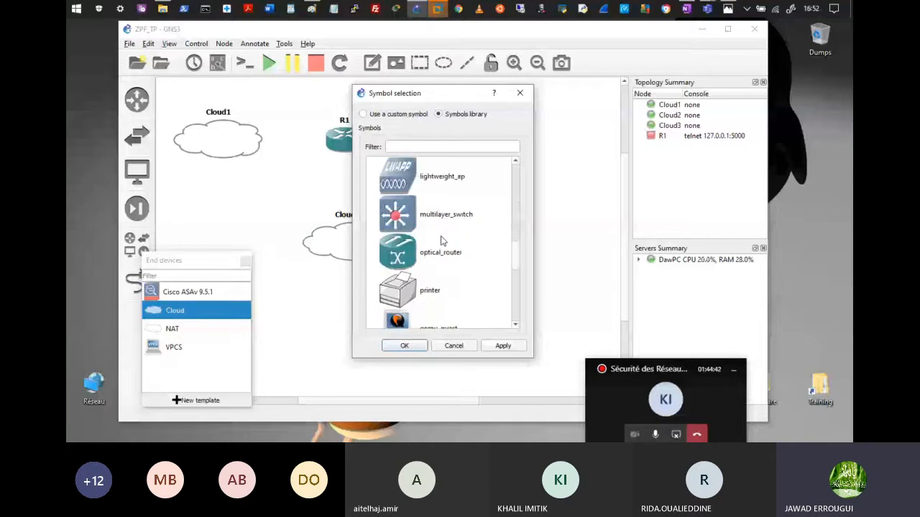
scroll(413, 318, up, 8)
click(408, 347)
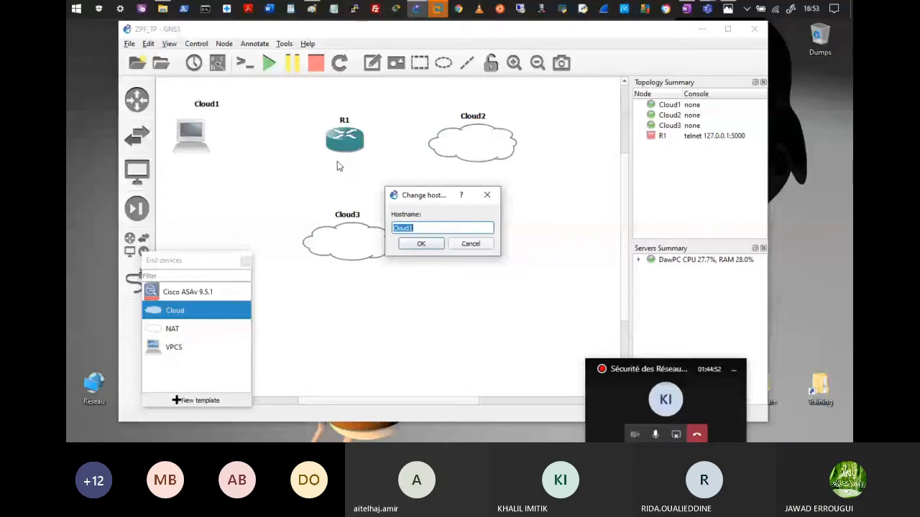
text(P)
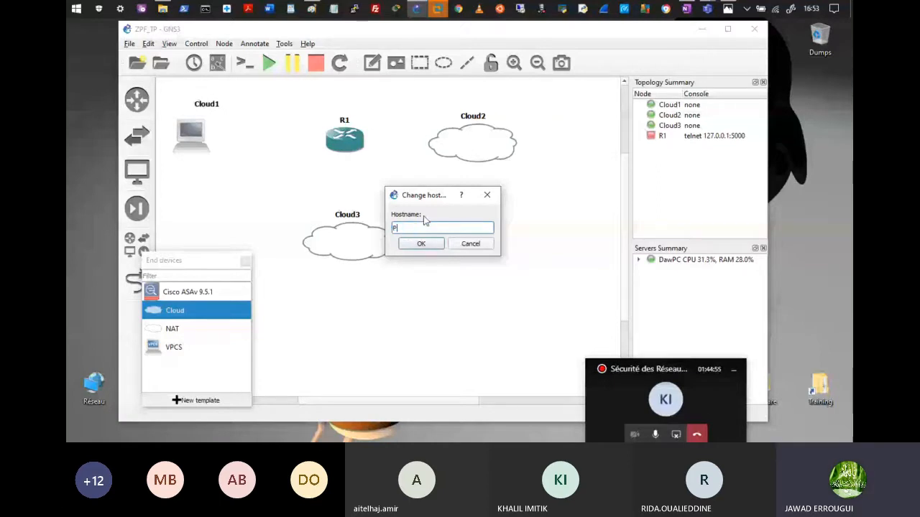
text(C_)
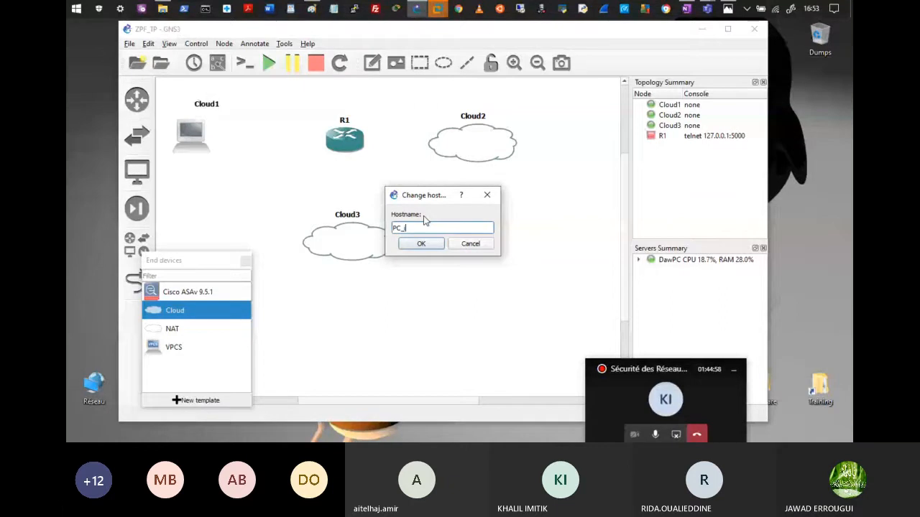
text(interne)
key(Return)
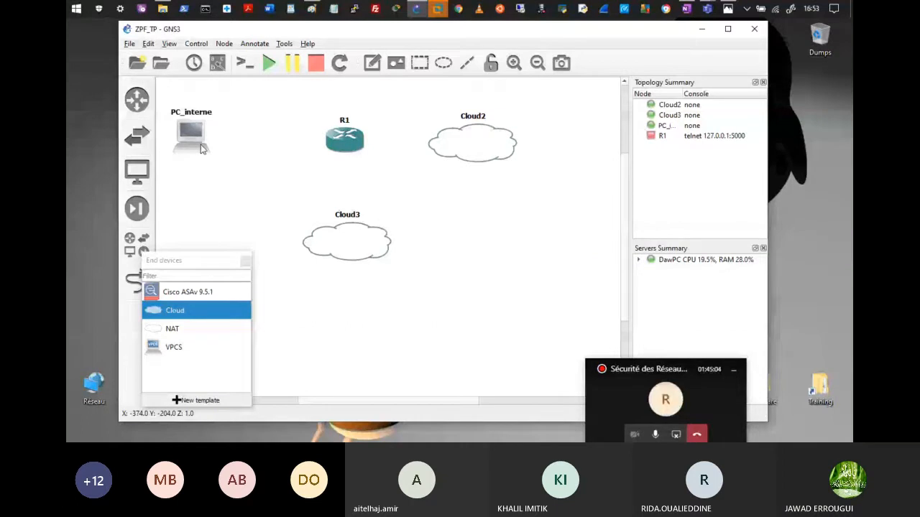
Step: Replace PC_interne's Ethernet interface with VMware Network Adapter VMnet3
double_click(202, 148)
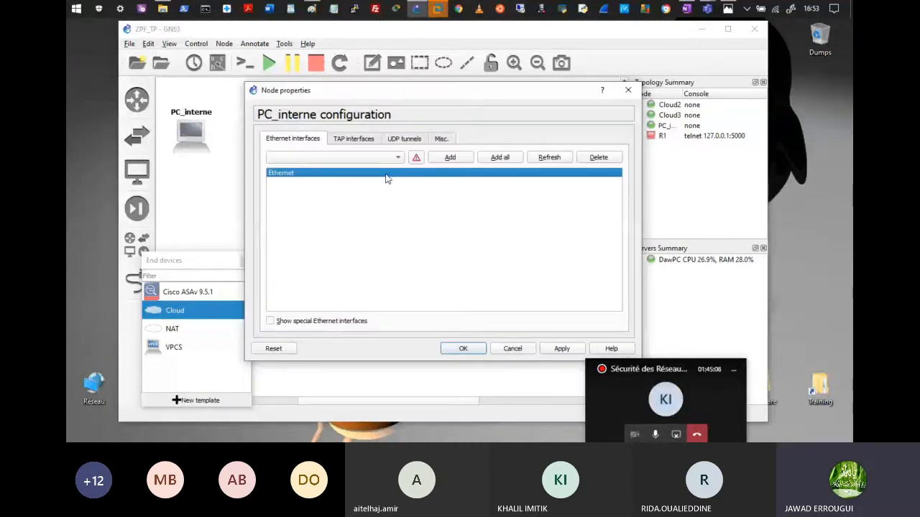
key(Delete)
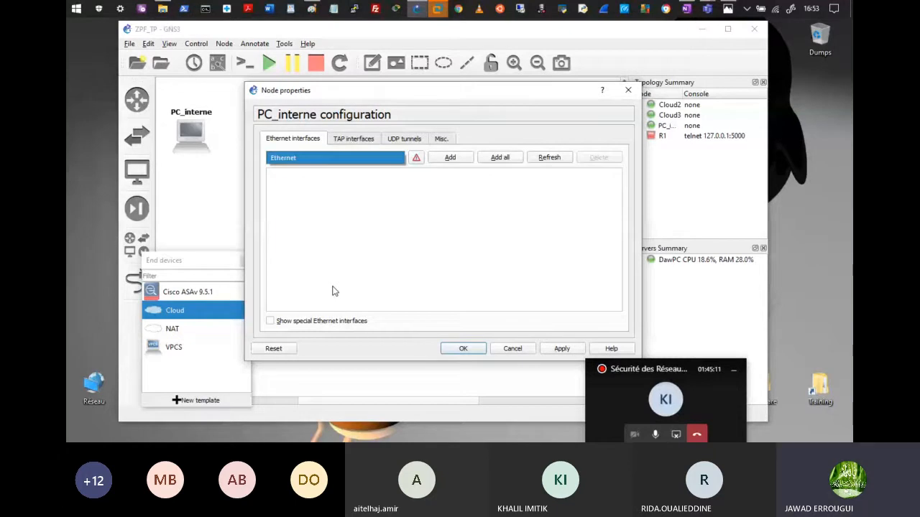
click(322, 324)
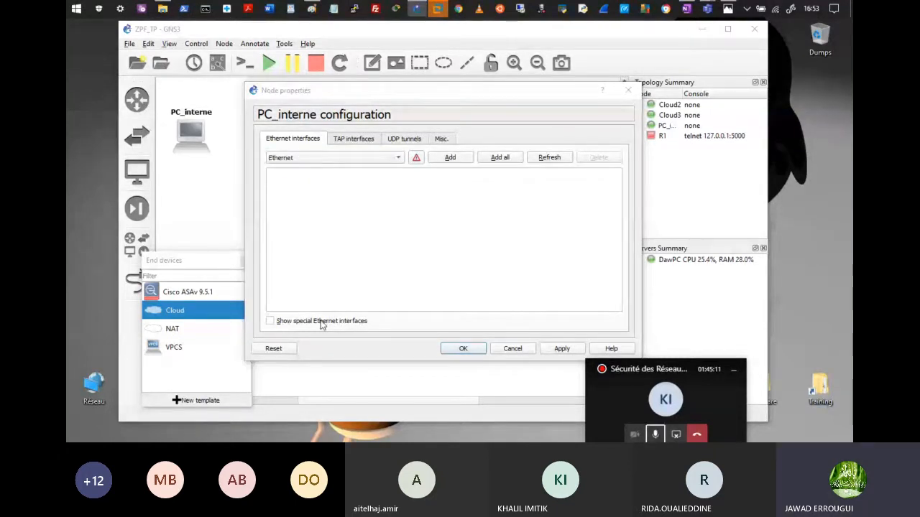
click(321, 324)
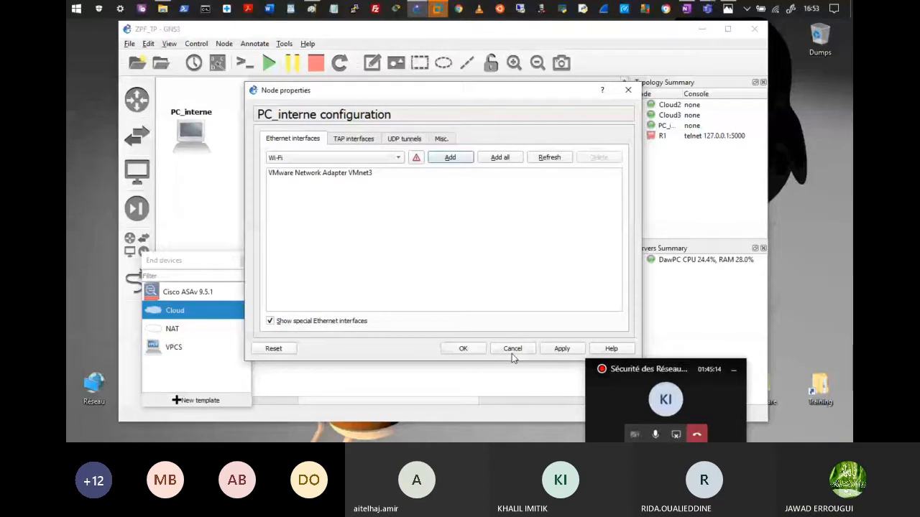
click(512, 348)
right_click(469, 141)
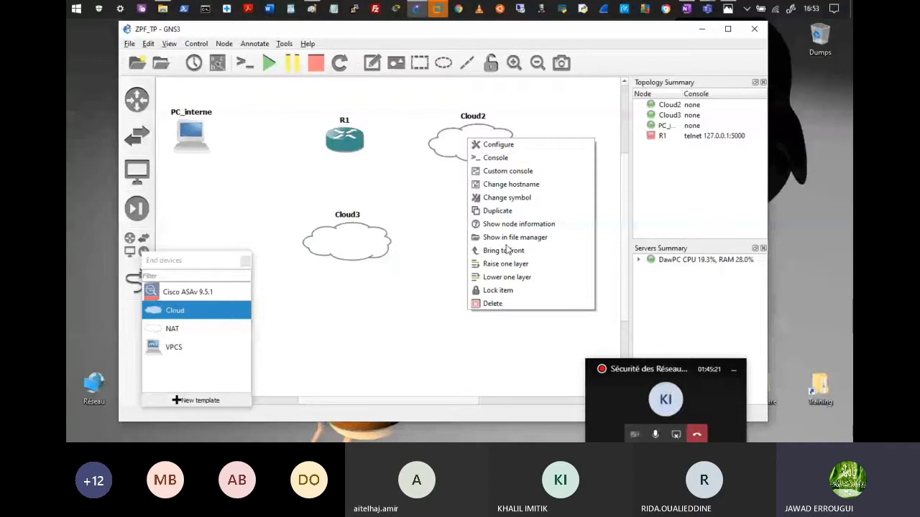
Step: Bind Cloud2 to VMware Network Adapter VMnet1 and remove its Ethernet interface
click(497, 144)
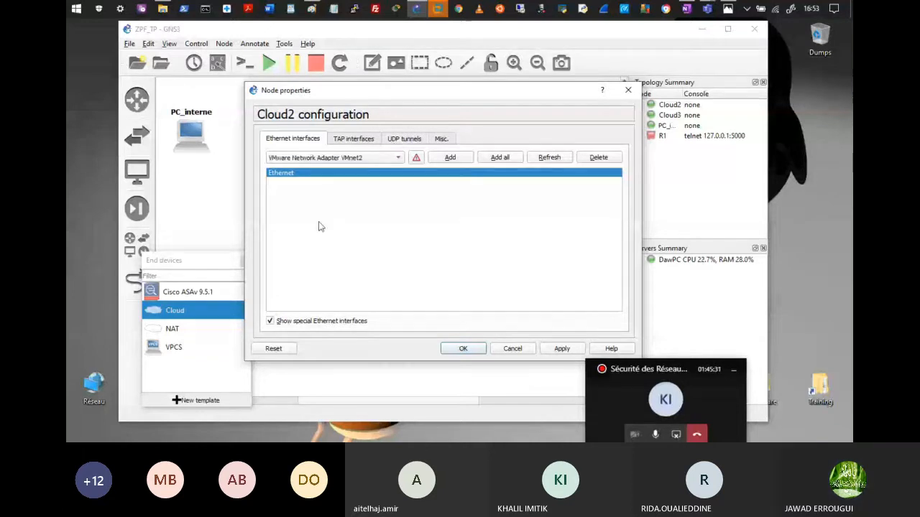
click(347, 160)
click(349, 183)
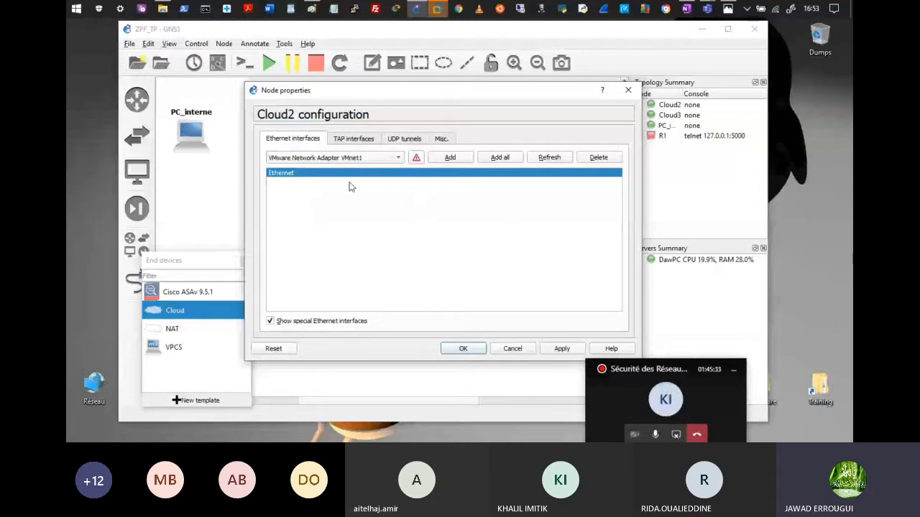
click(450, 157)
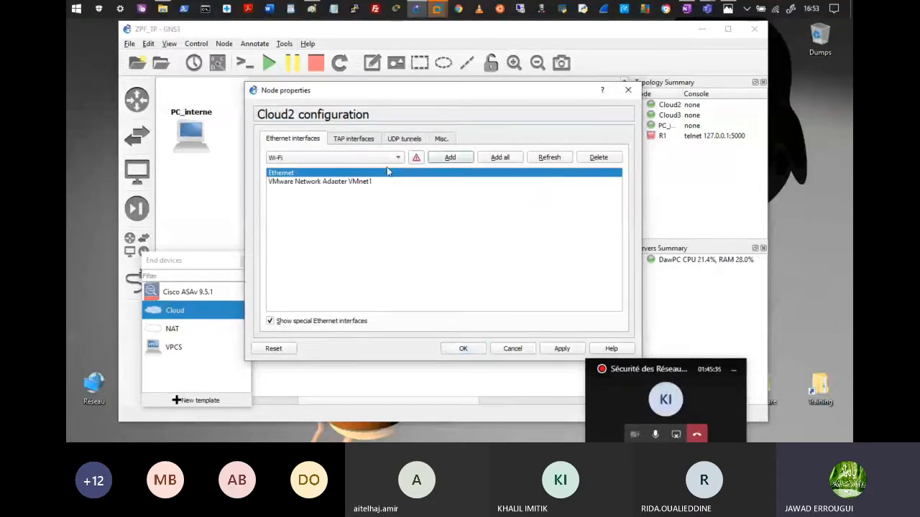
click(612, 161)
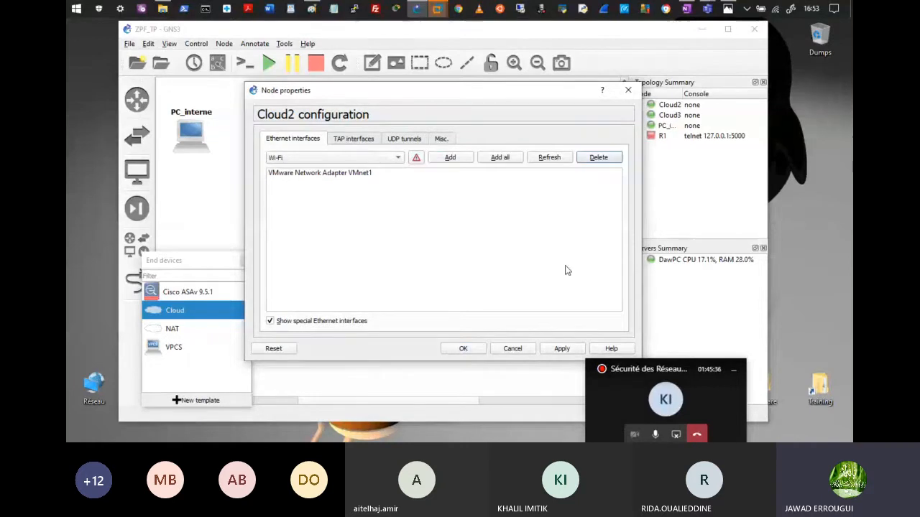
click(552, 348)
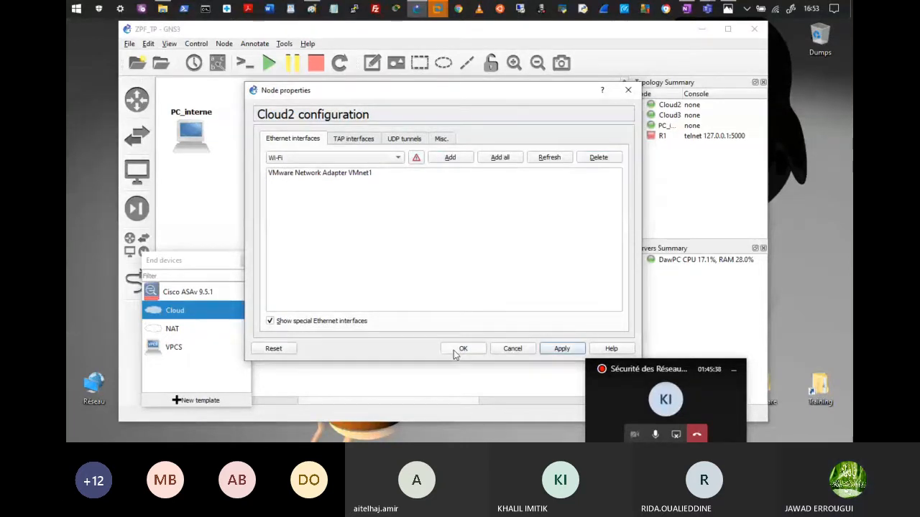
click(463, 349)
Step: Rename Cloud2 to WAN_SERVER, give it the server symbol, and shift it right
key(ctrl+n)
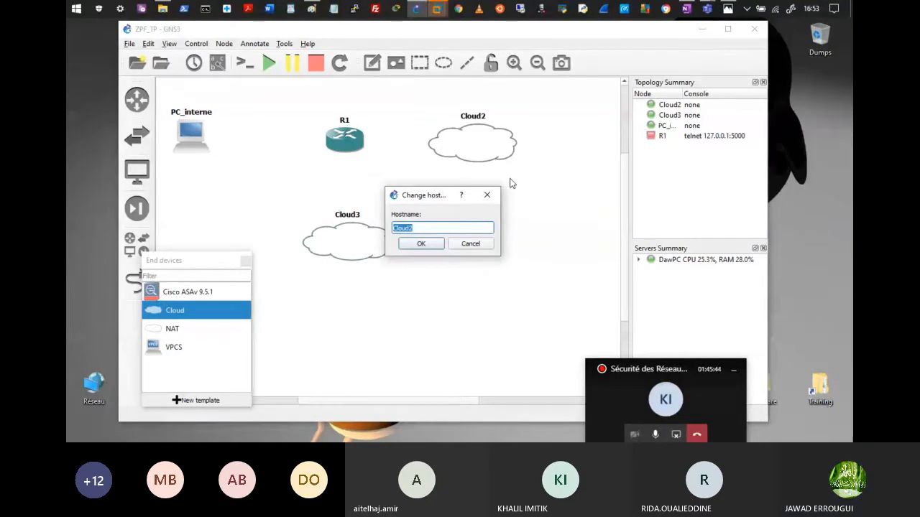
text(wan_ser_rtr)
click(421, 244)
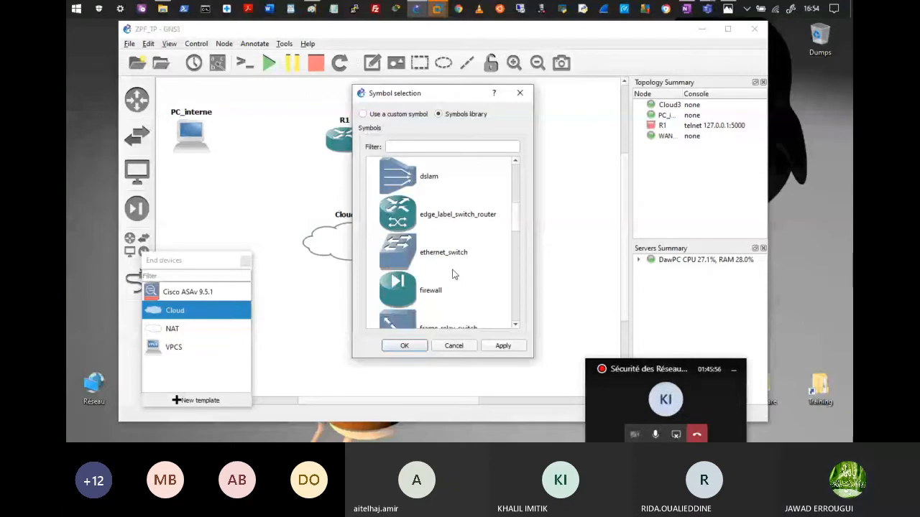
scroll(452, 274, down, 10)
click(431, 214)
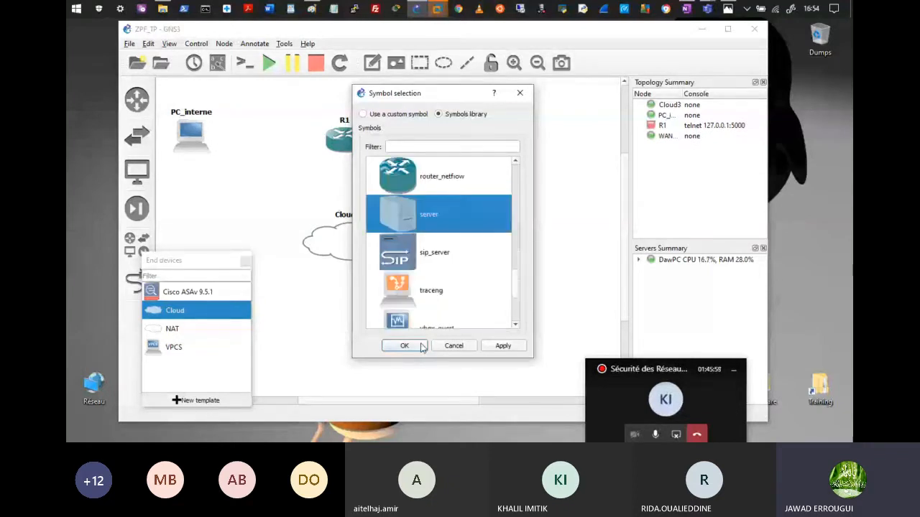
click(404, 346)
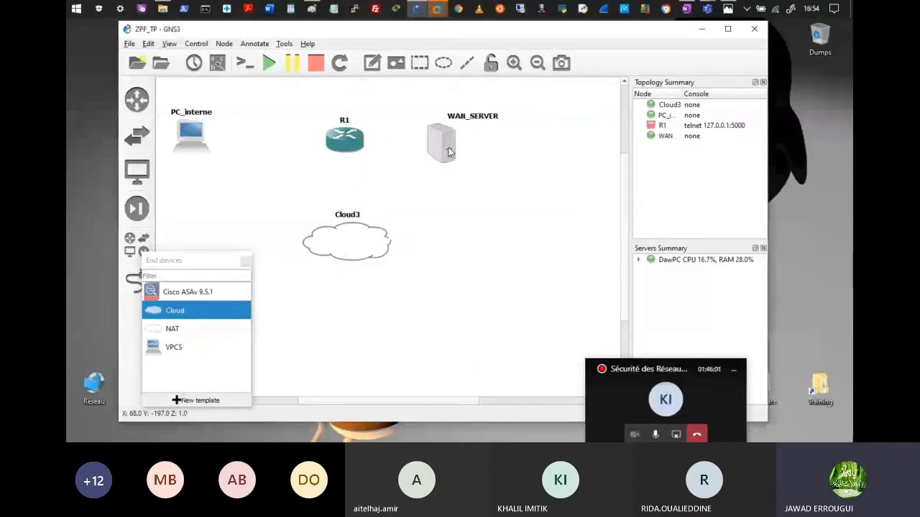
drag(448, 152, 484, 149)
Step: Rename Cloud3 to DMZ_SERVER
right_click(347, 239)
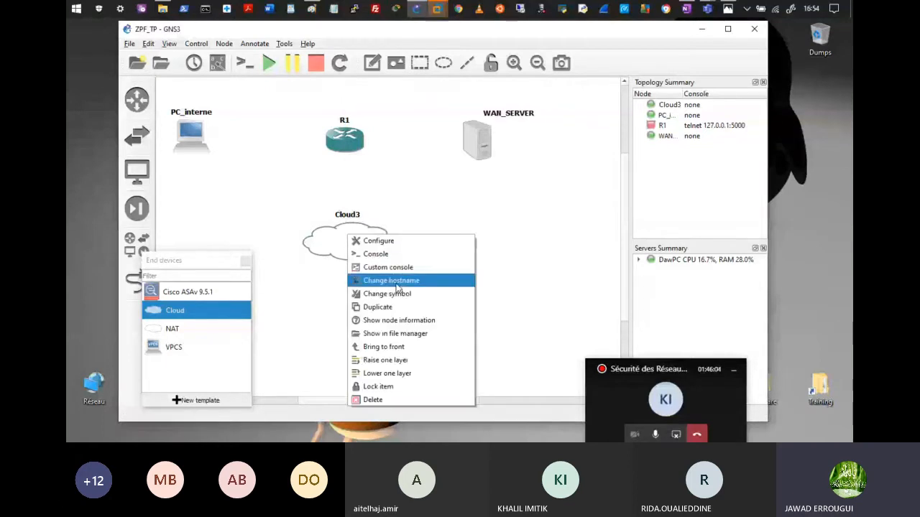
click(390, 281)
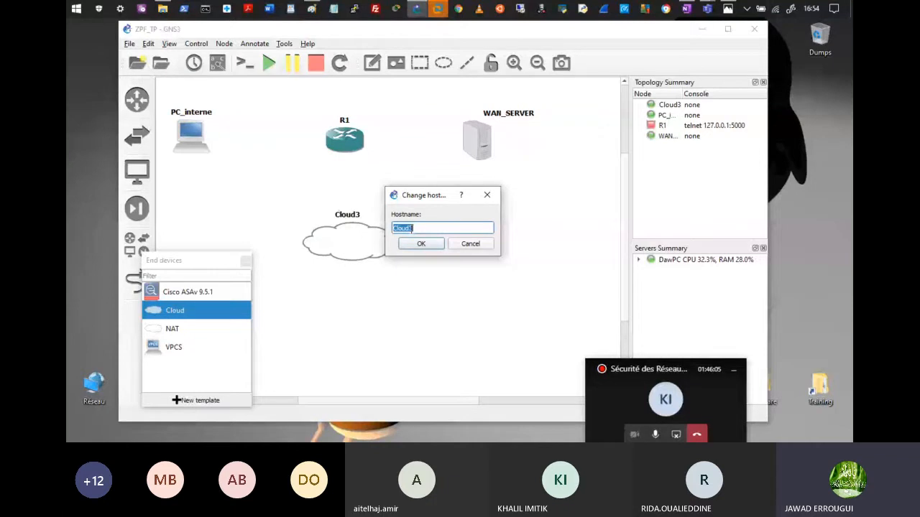
text(DMZ_)
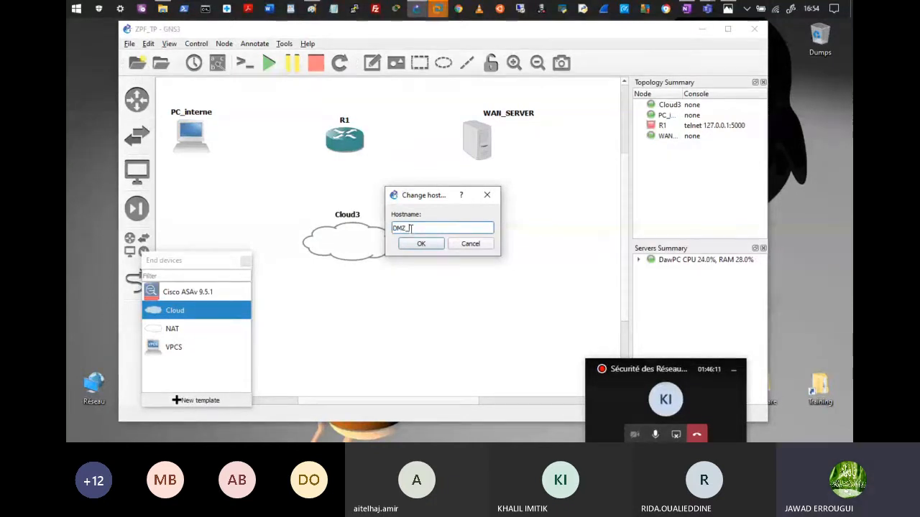
text(SERVE)
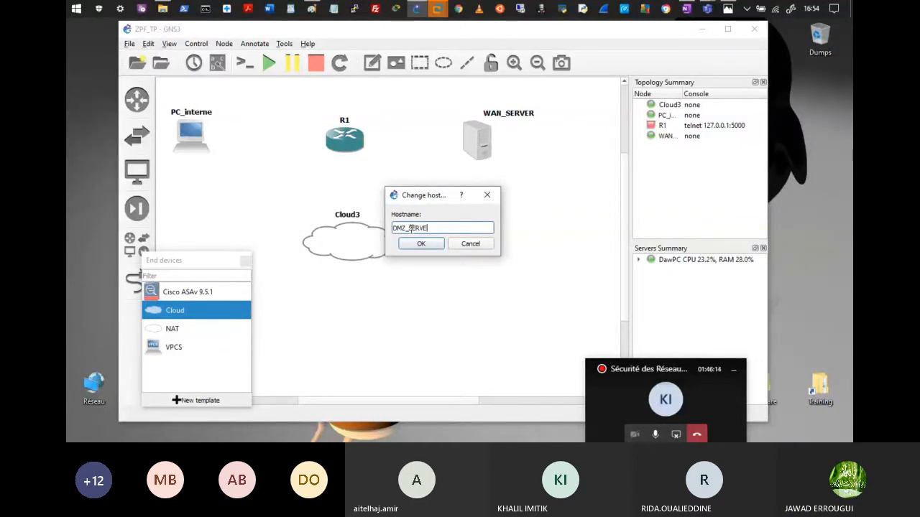
text(R)
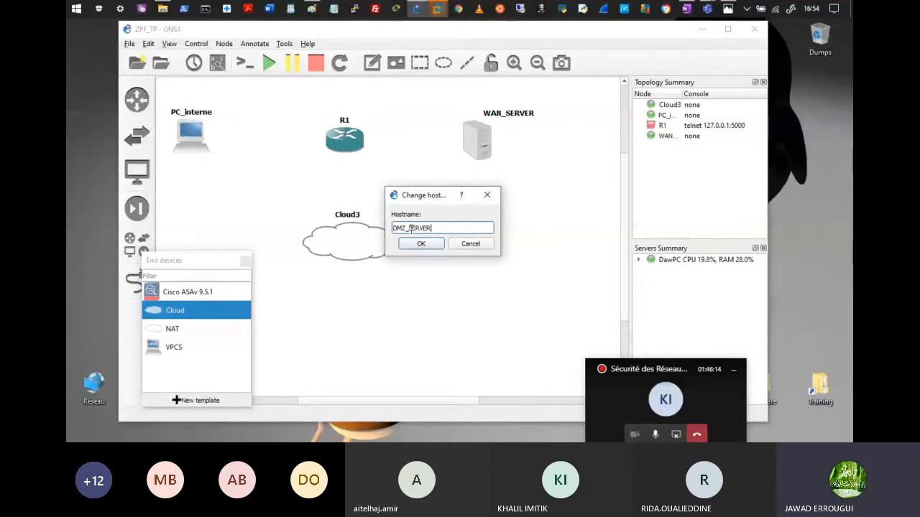
key(Return)
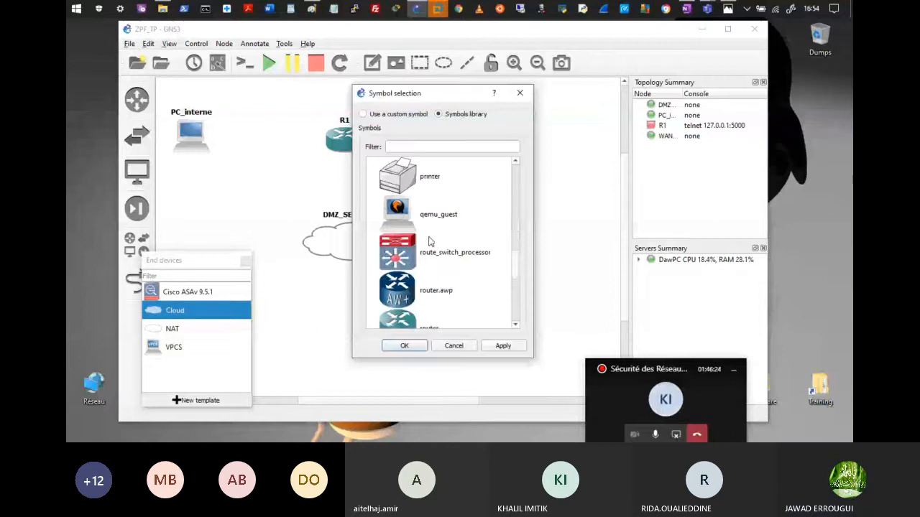
Step: Move DMZ_SERVER below R1, placing its label under the icon and WAN_SERVER's label above
scroll(427, 240, down, 5)
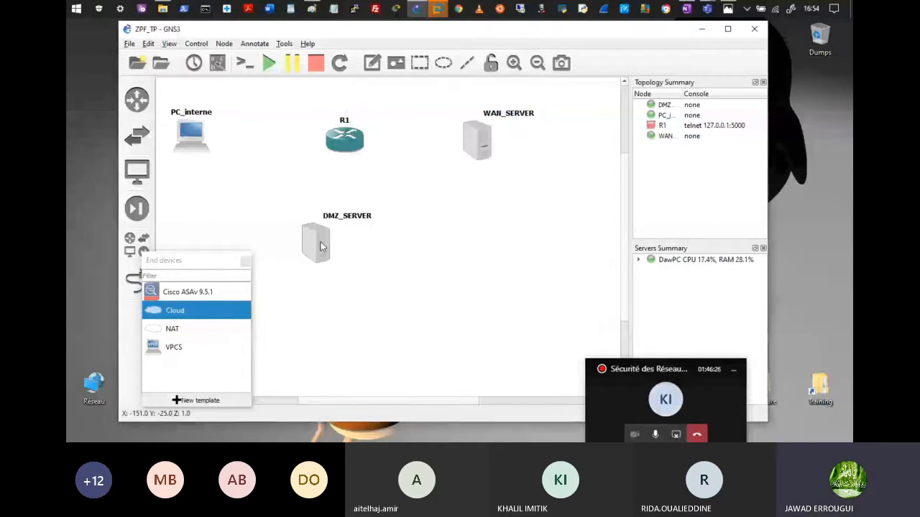
drag(320, 246, 342, 265)
click(393, 287)
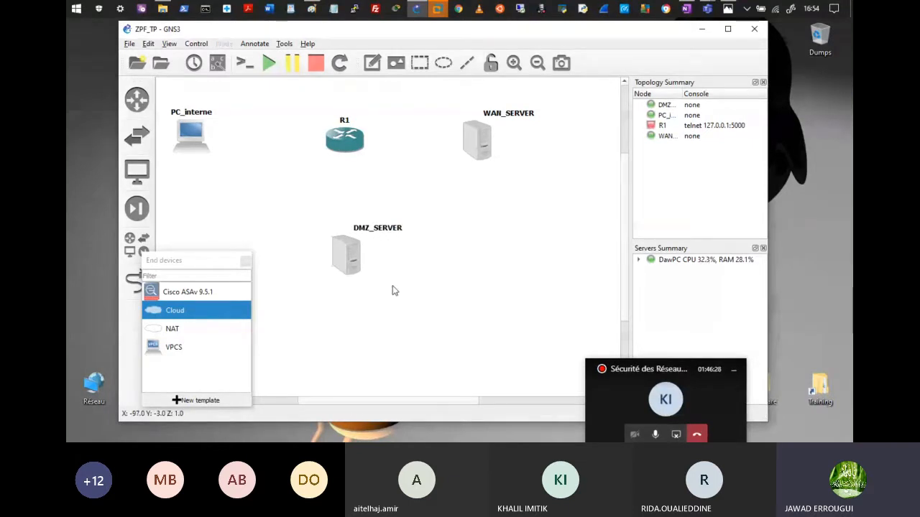
drag(378, 228, 354, 303)
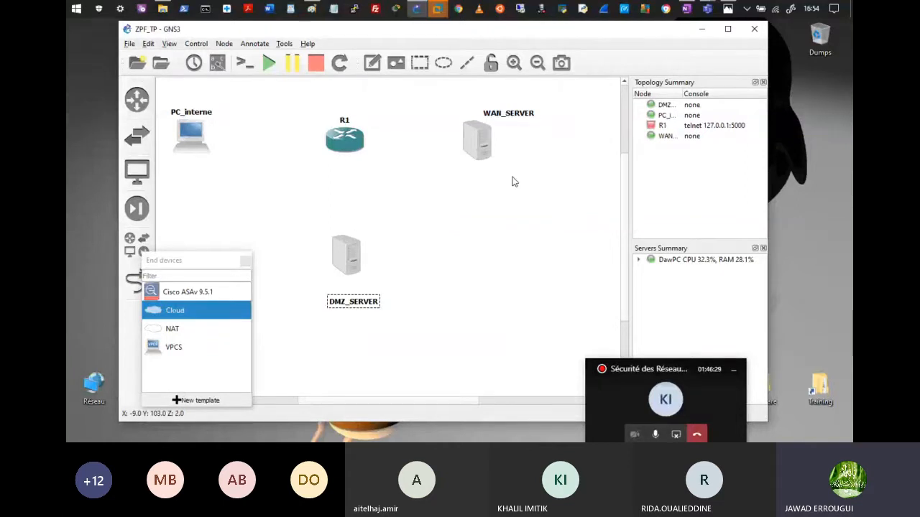
drag(508, 114, 471, 106)
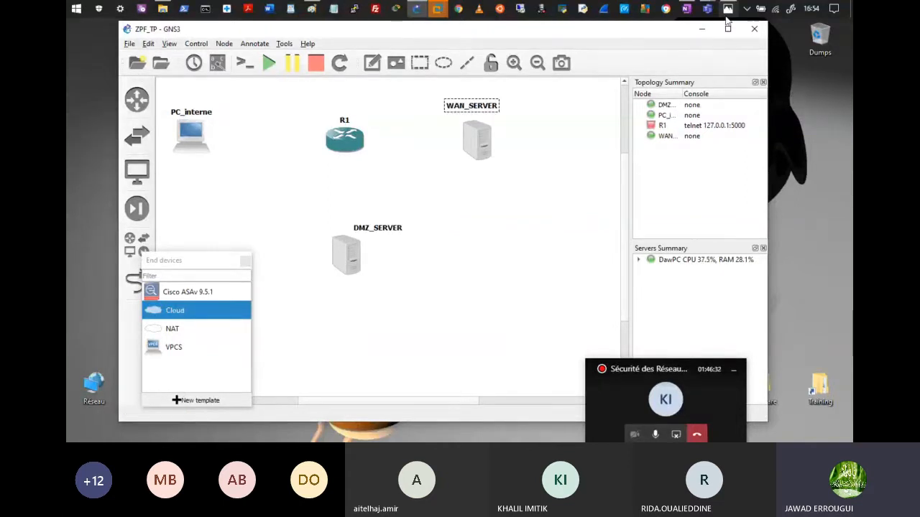
click(727, 8)
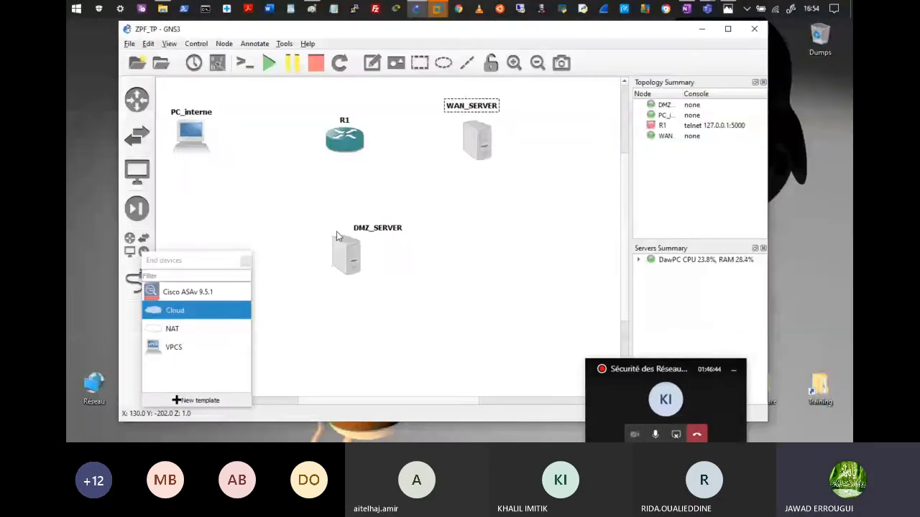
drag(372, 228, 362, 229)
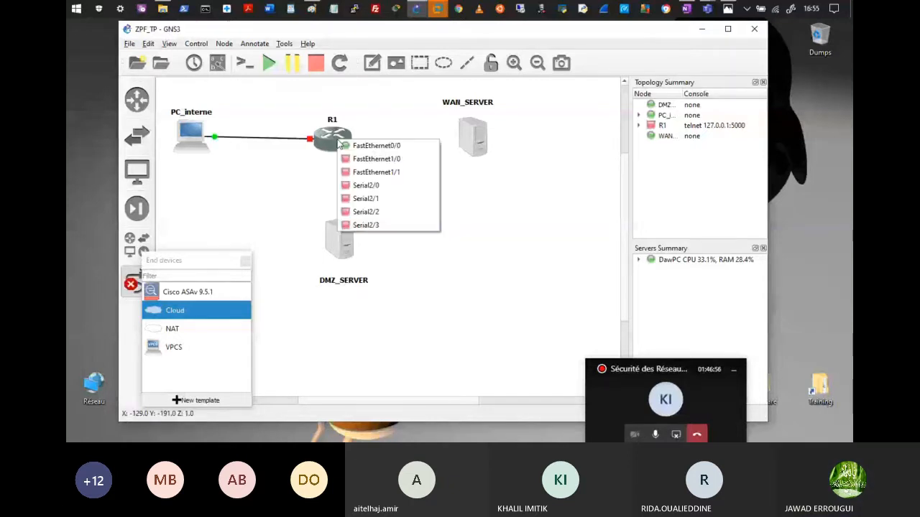
click(340, 145)
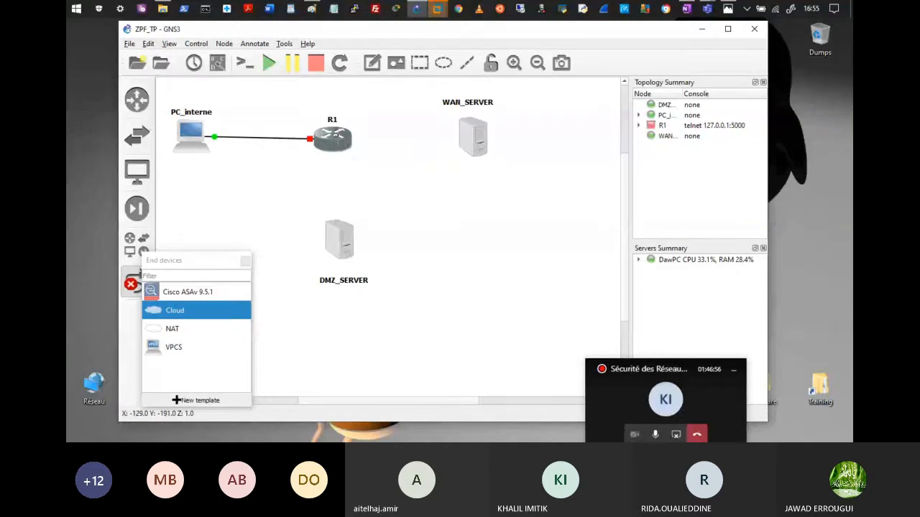
click(470, 138)
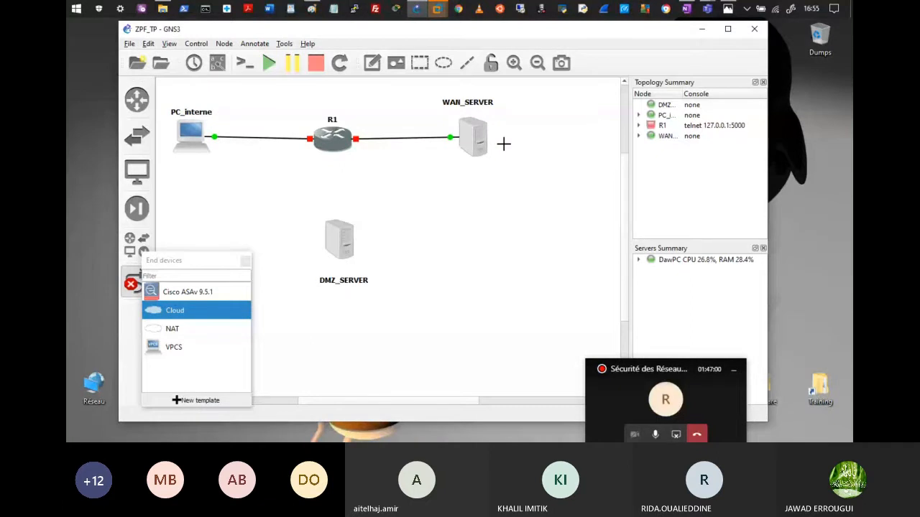
click(334, 139)
click(348, 169)
click(341, 238)
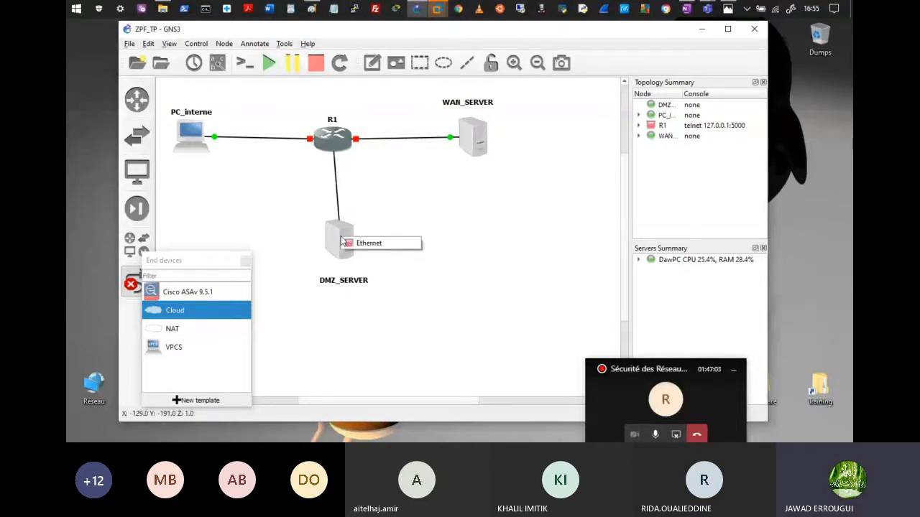
click(356, 242)
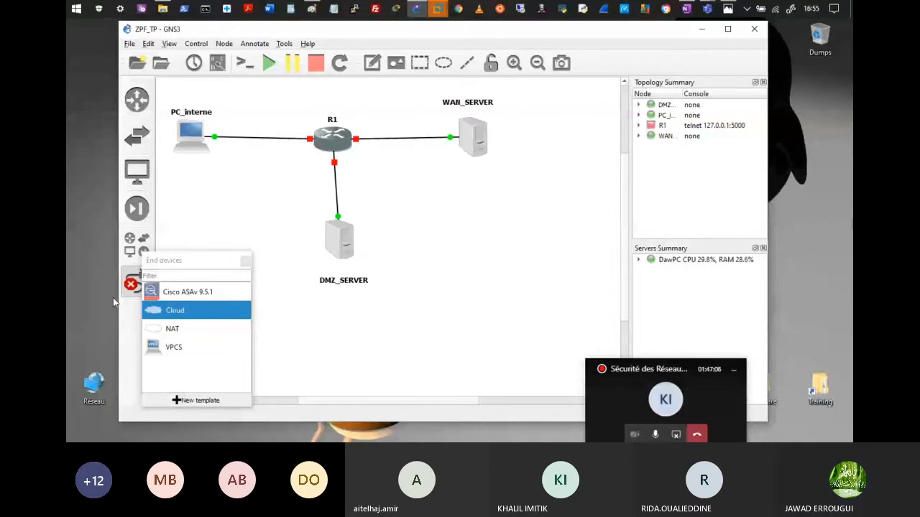
Step: Delete the R1–DMZ_SERVER link and switch DMZ_SERVER from Ethernet to VMware Network Adapter VMnet2
right_click(337, 192)
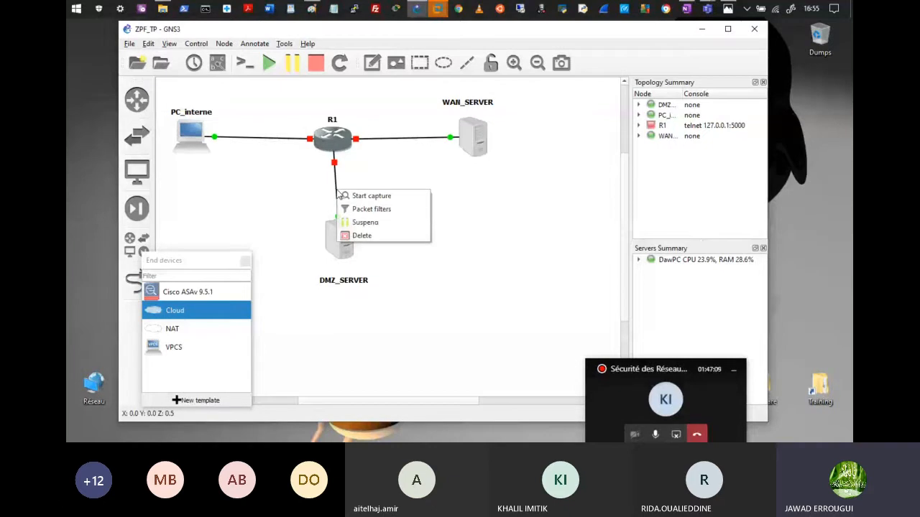
click(360, 238)
double_click(342, 242)
click(332, 175)
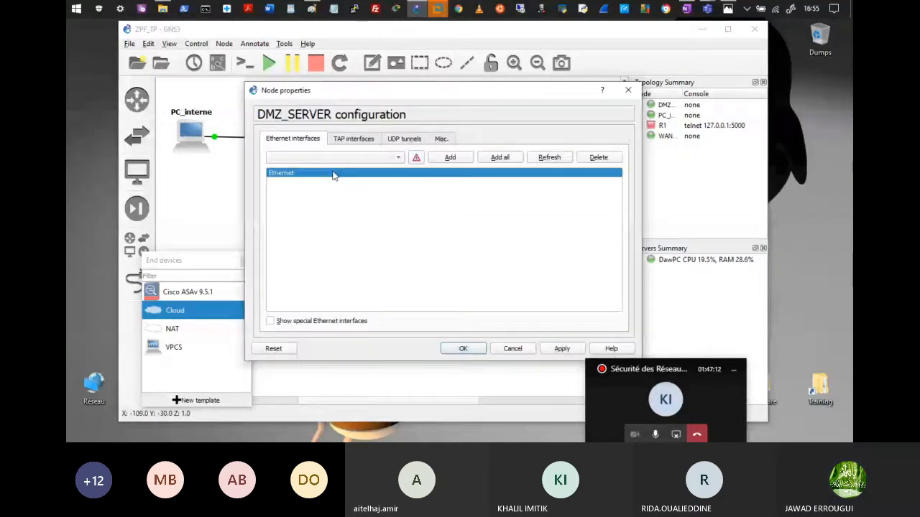
key(Delete)
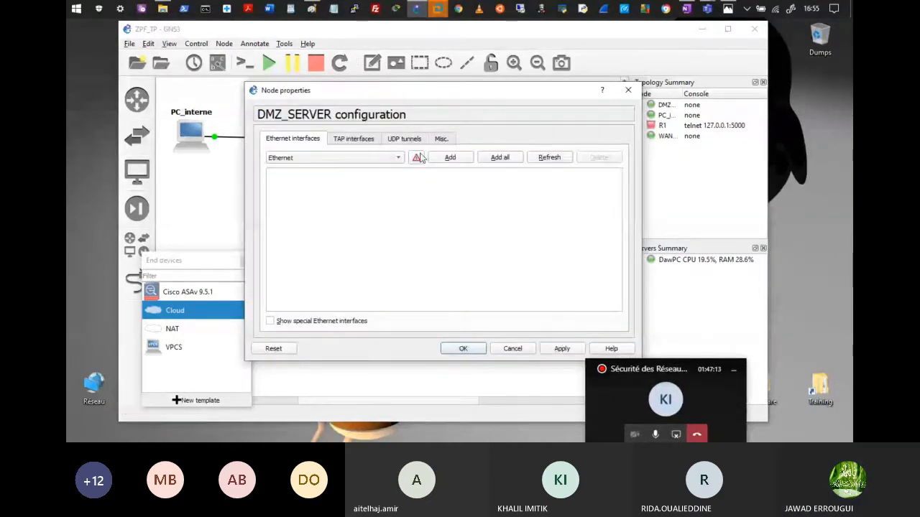
click(269, 320)
click(450, 157)
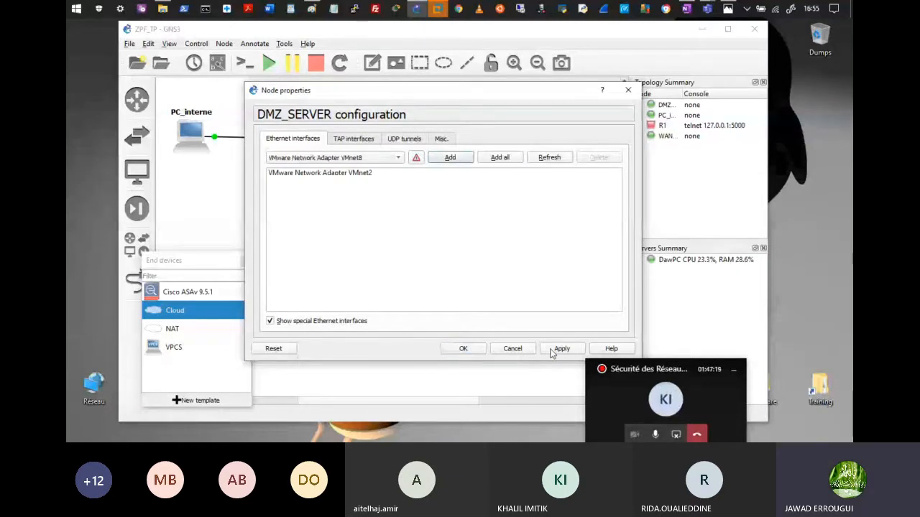
click(467, 350)
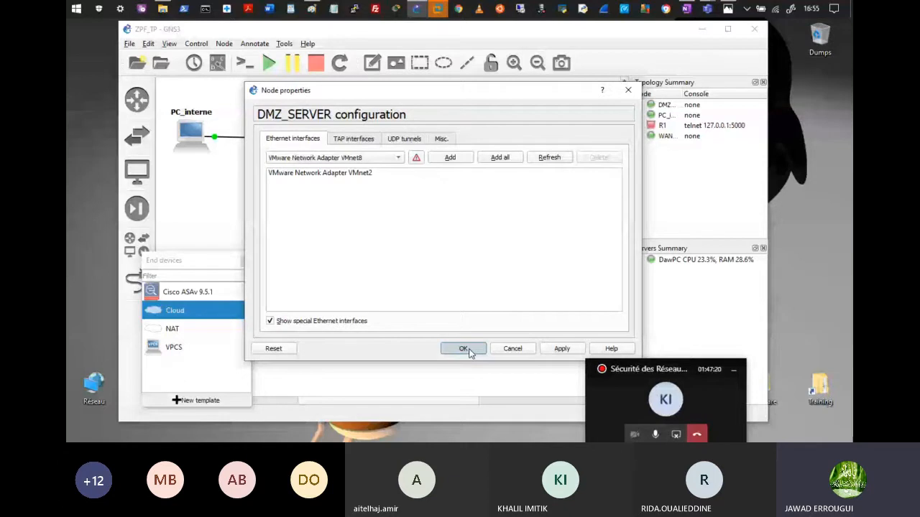
click(133, 281)
Step: Reconnect R1 to DMZ_SERVER and align PC_interne, R1, WAN_SERVER and DMZ_SERVER neatly
click(339, 239)
click(333, 138)
click(134, 281)
drag(339, 243, 333, 258)
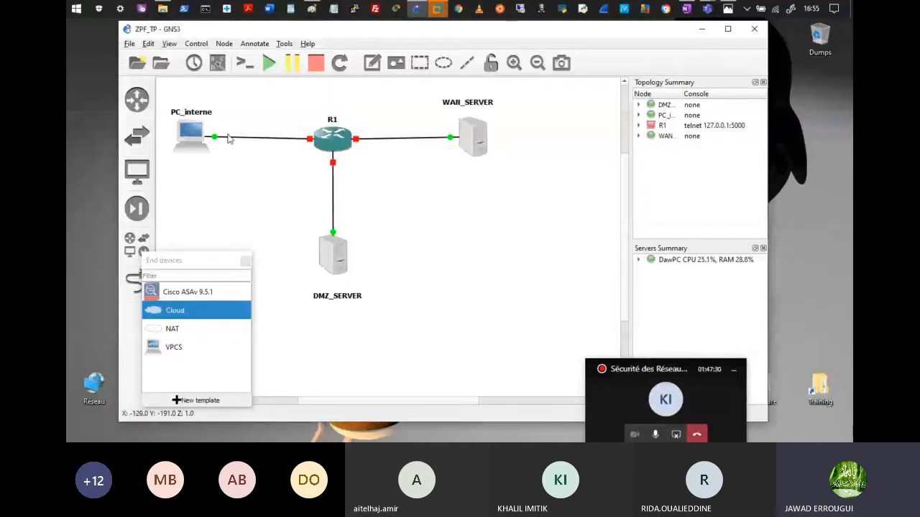
drag(196, 139, 191, 139)
drag(469, 141, 499, 142)
drag(339, 139, 341, 138)
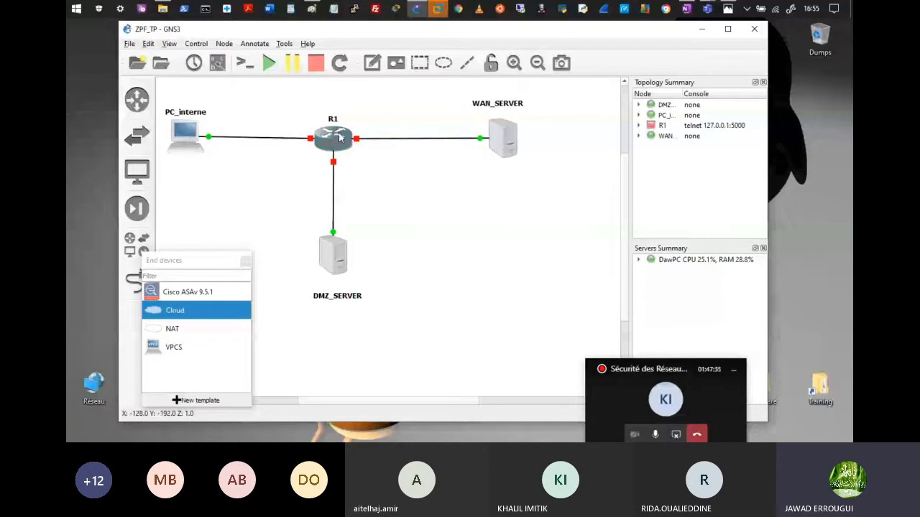
Step: Rename router R1 to RTR-ZPF, keeping its router symbol, and nudge WAN_SERVER left
right_click(340, 138)
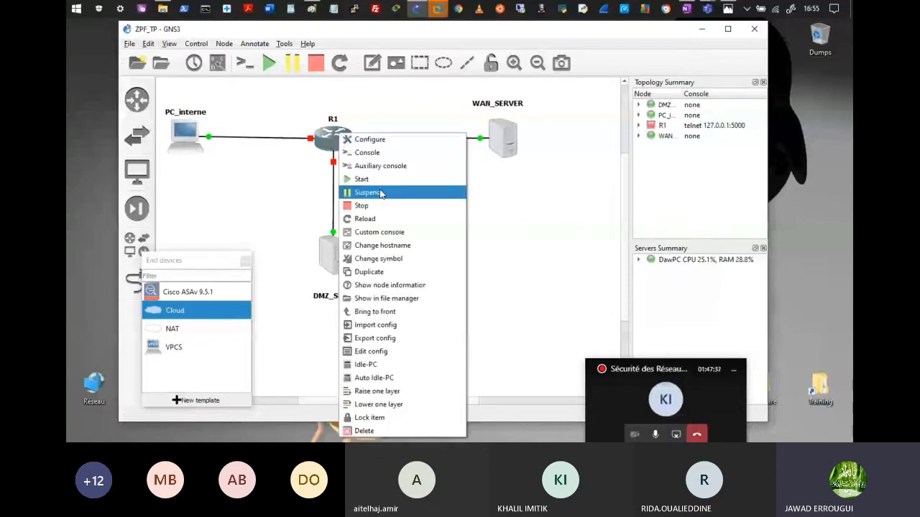
click(385, 260)
scroll(440, 244, down, 5)
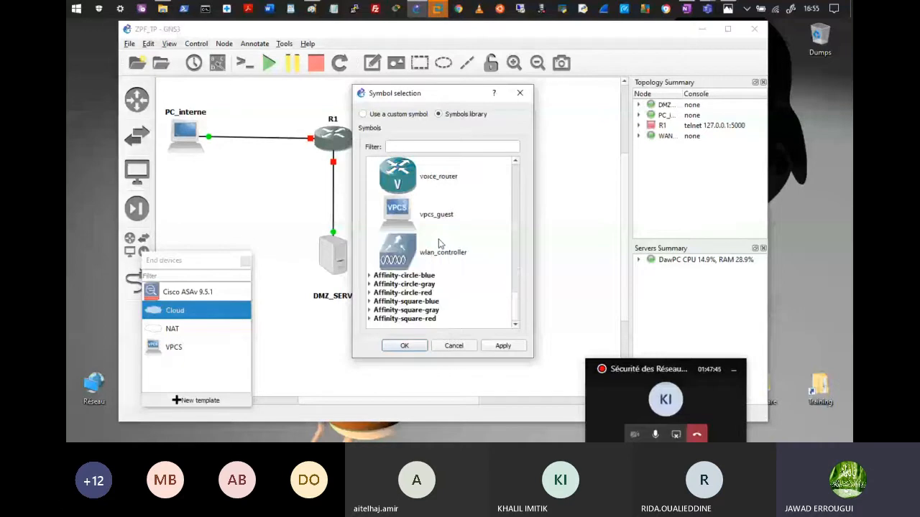
scroll(440, 245, up, 5)
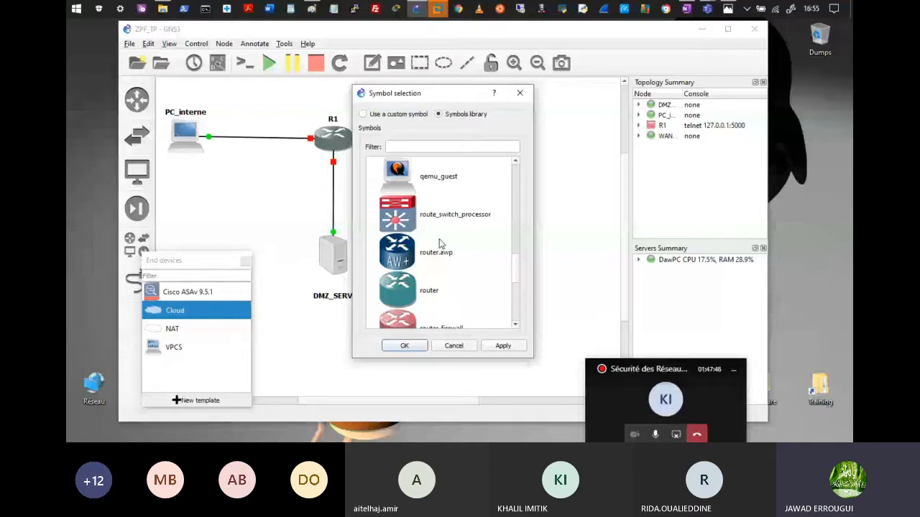
click(520, 93)
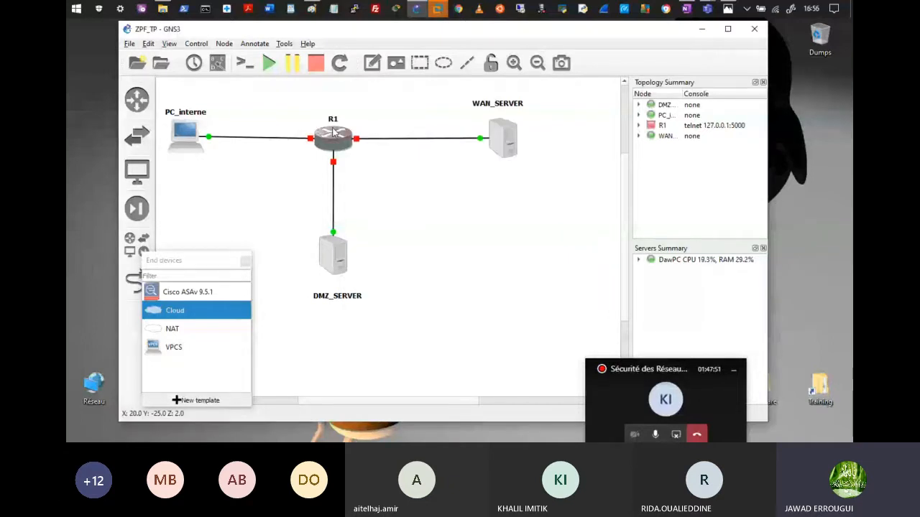
key(ctrl+h)
text(RTR)
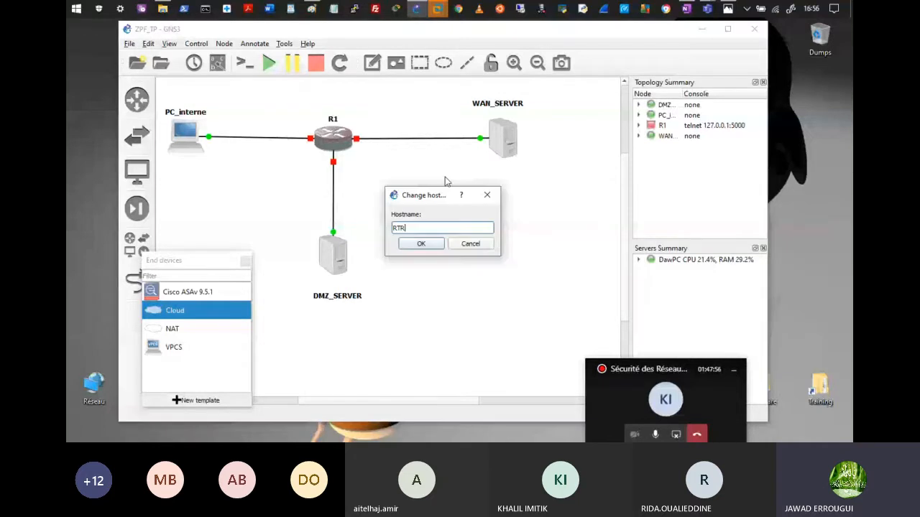
text(-ZPF)
key(Return)
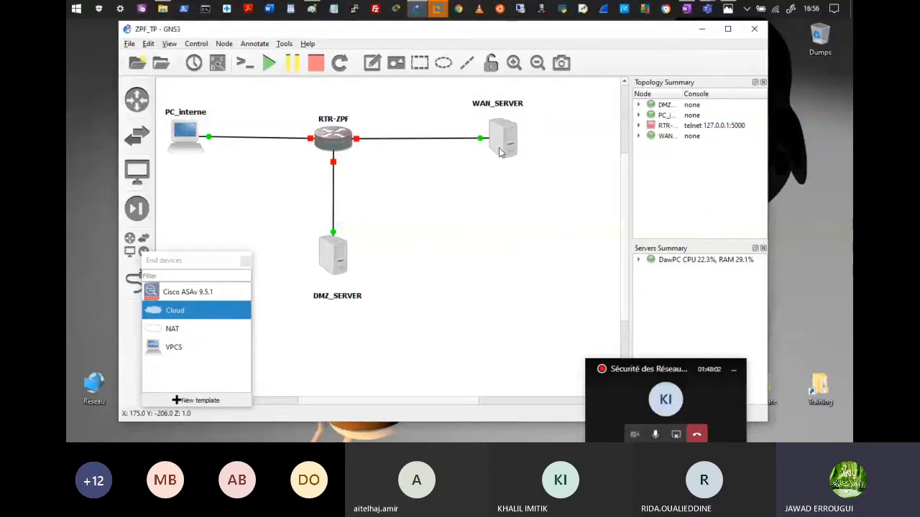
drag(500, 152, 495, 151)
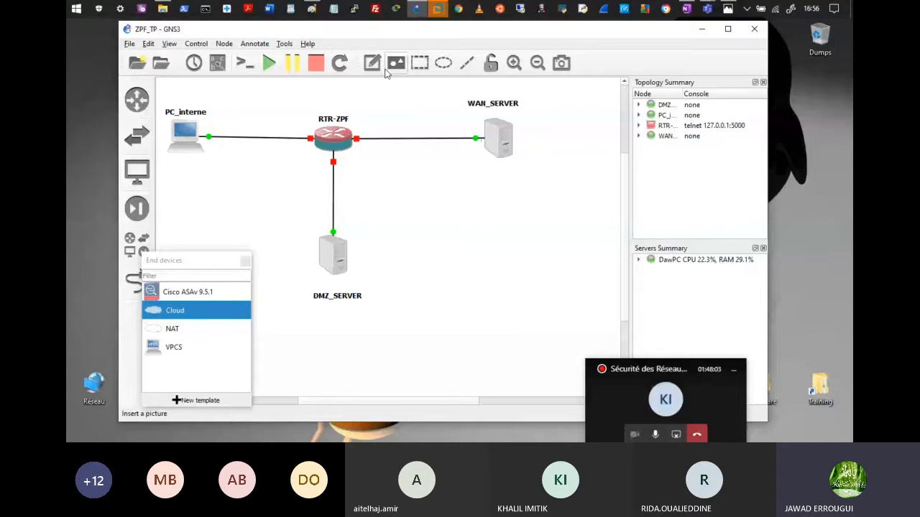
Step: Add subnet notes such as 11.0.0.0/24 beside the links and place INSIDE above 10.0.0.0/24
click(372, 62)
click(395, 116)
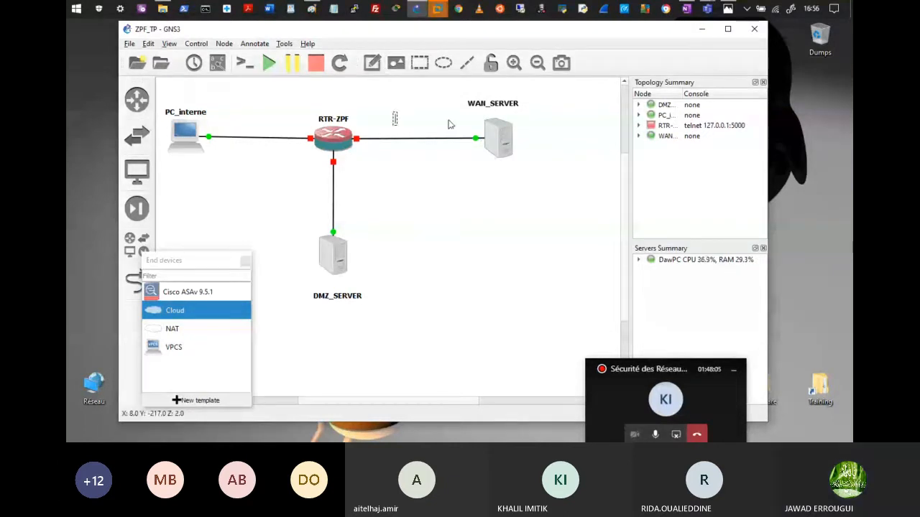
text(11.0.0.1)
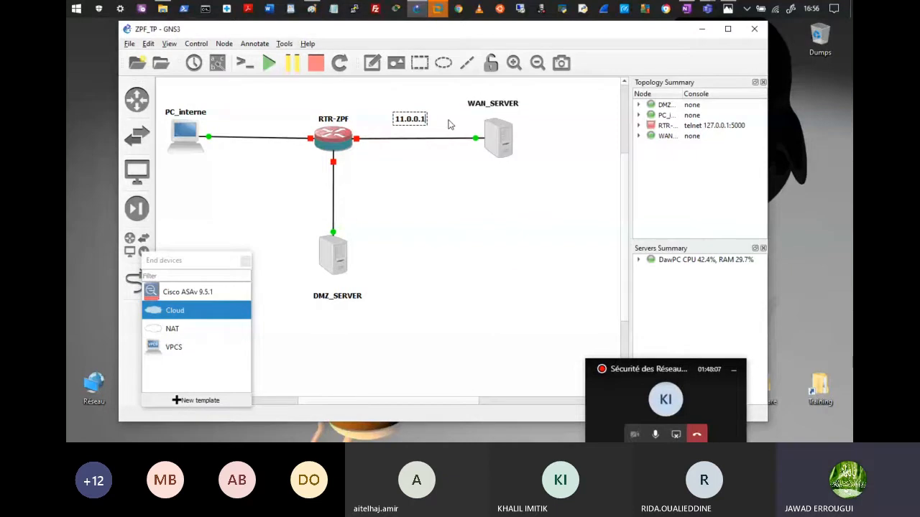
key(BackSpace)
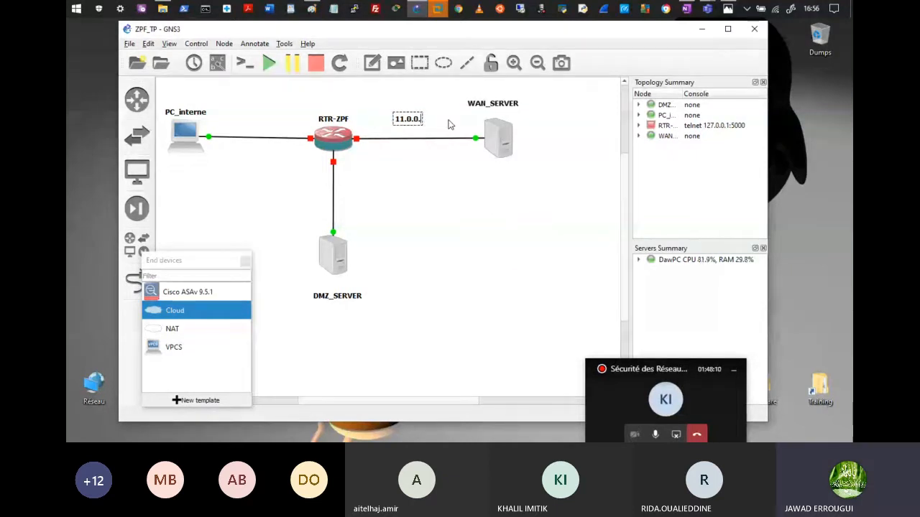
text(0.0.0.0/24)
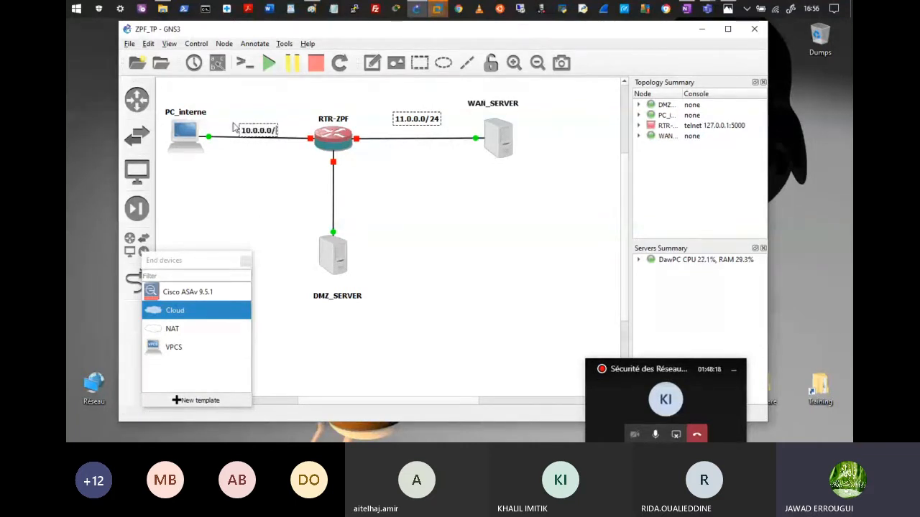
text(24)
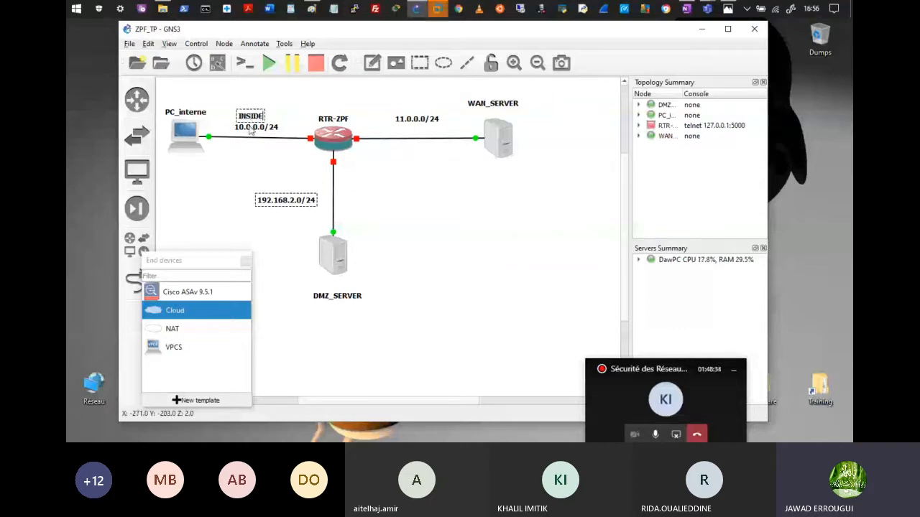
drag(252, 113, 252, 106)
click(412, 132)
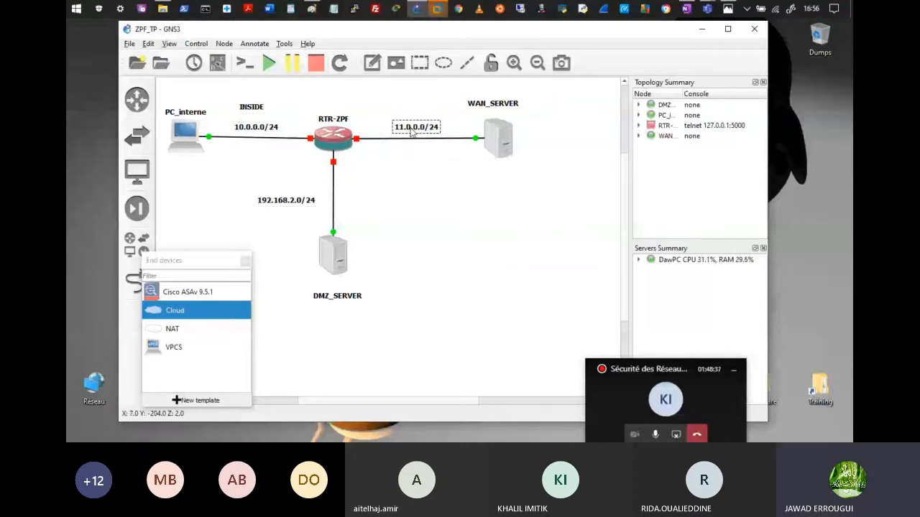
click(254, 107)
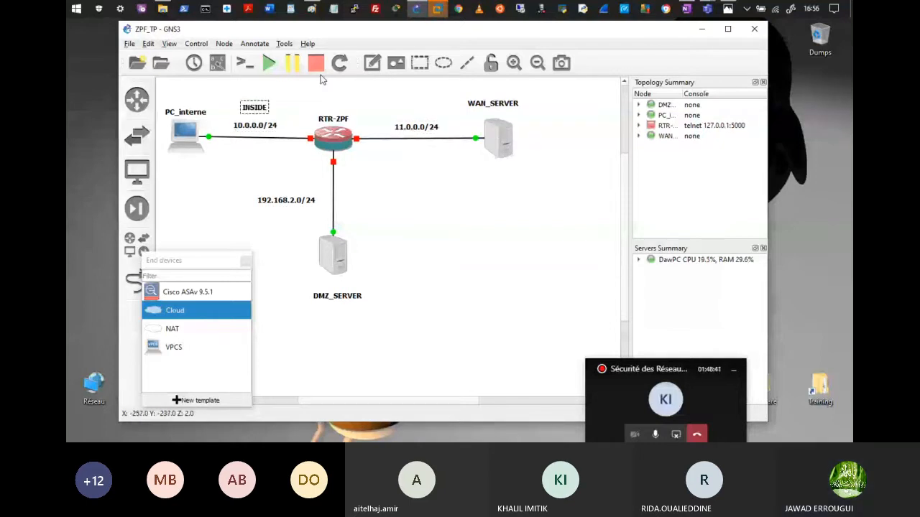
Step: Add OUTSIDE and DMZ notes beside their links and align them with the subnet labels
click(373, 63)
click(407, 111)
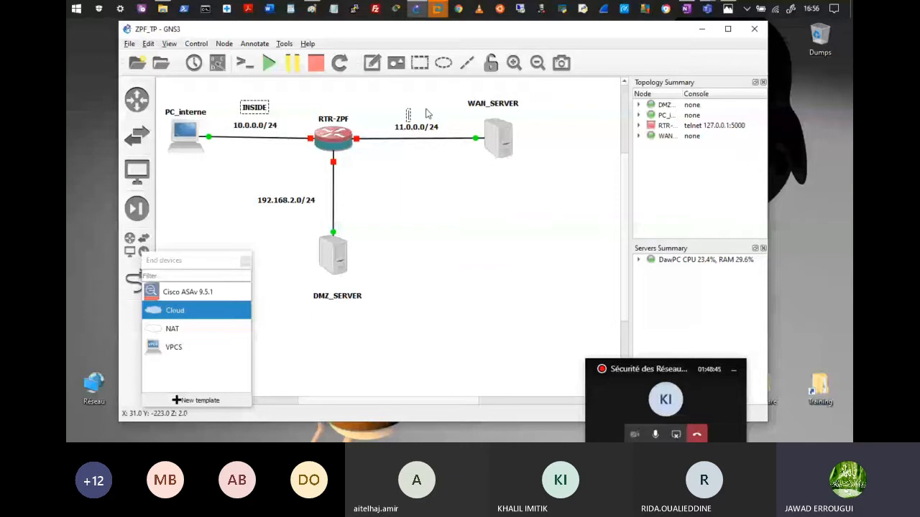
text(OUTS)
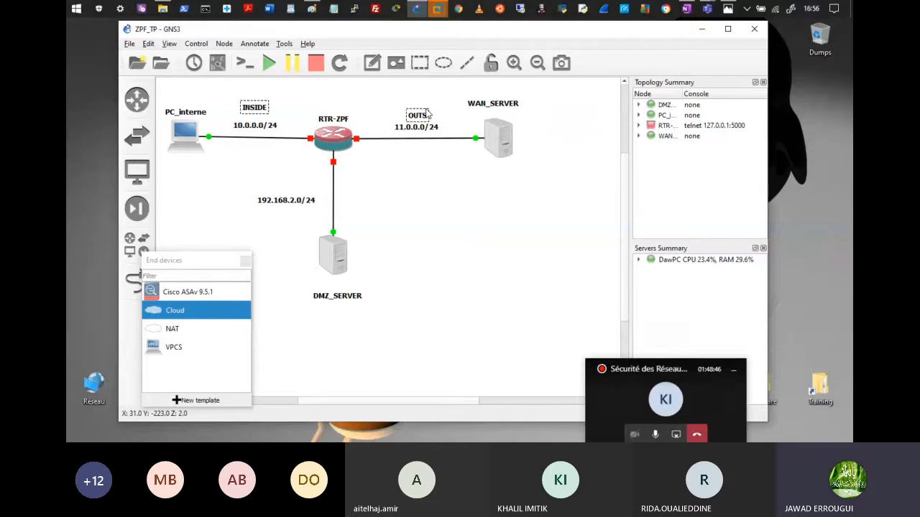
text(IDE)
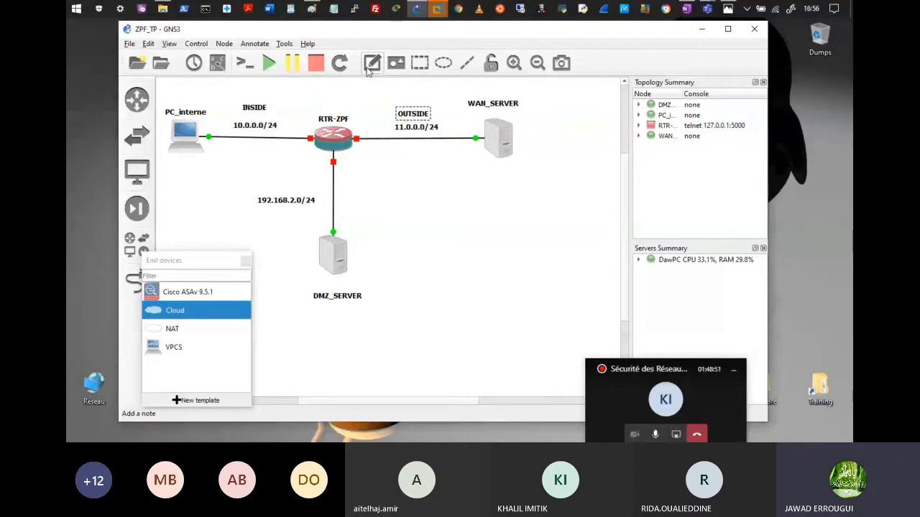
click(275, 217)
text(DMZ)
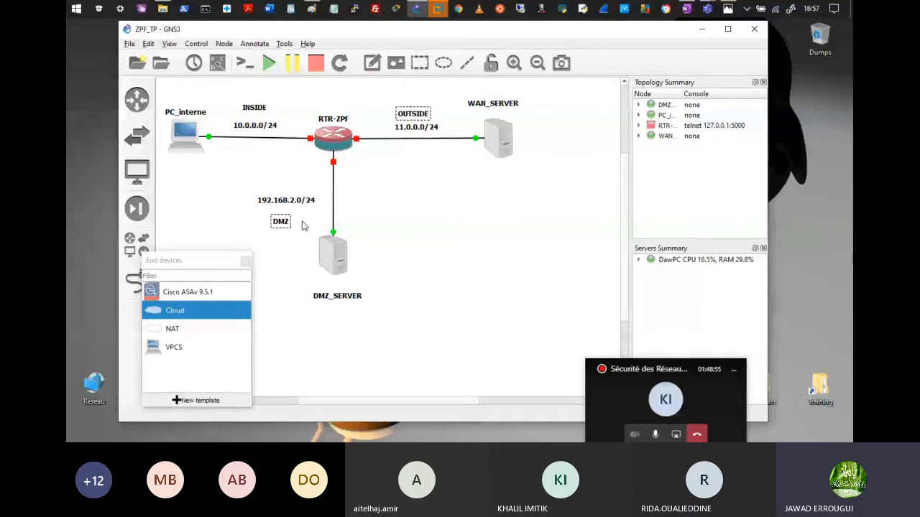
drag(281, 224, 281, 213)
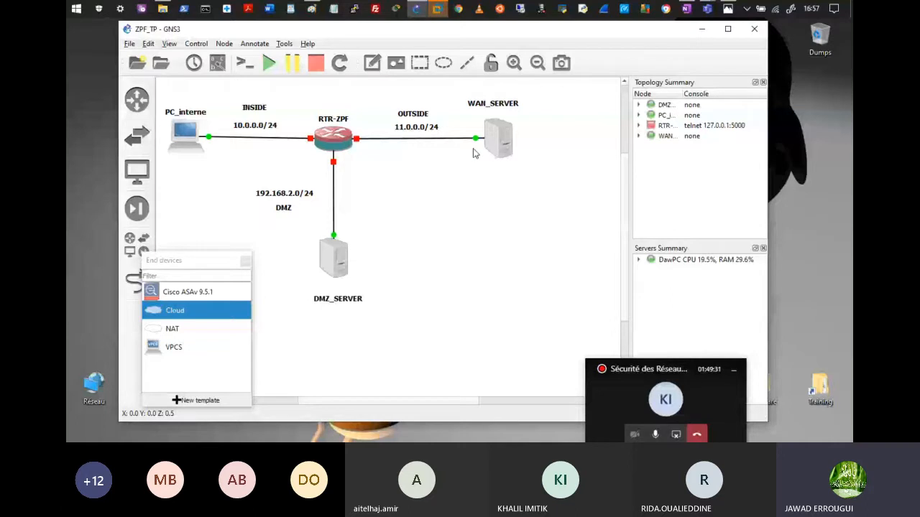
drag(341, 299, 337, 293)
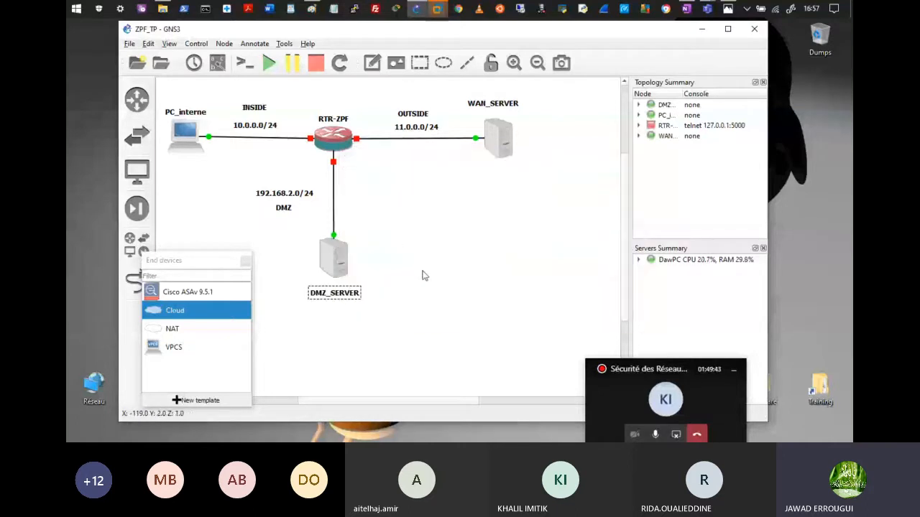
Step: Add address notes: .10 under PC_interne and .1 at both RTR-ZPF interfaces
click(371, 63)
click(184, 162)
text(.10)
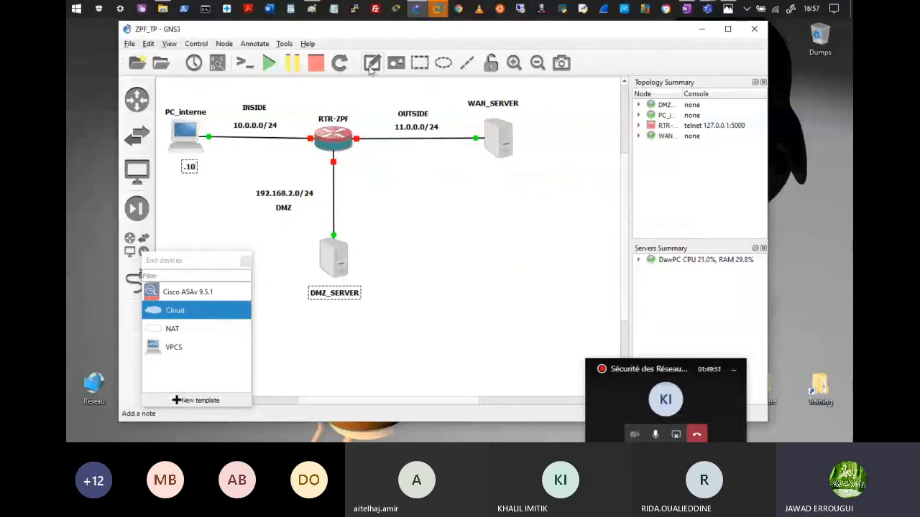
click(301, 153)
text(.1)
click(371, 63)
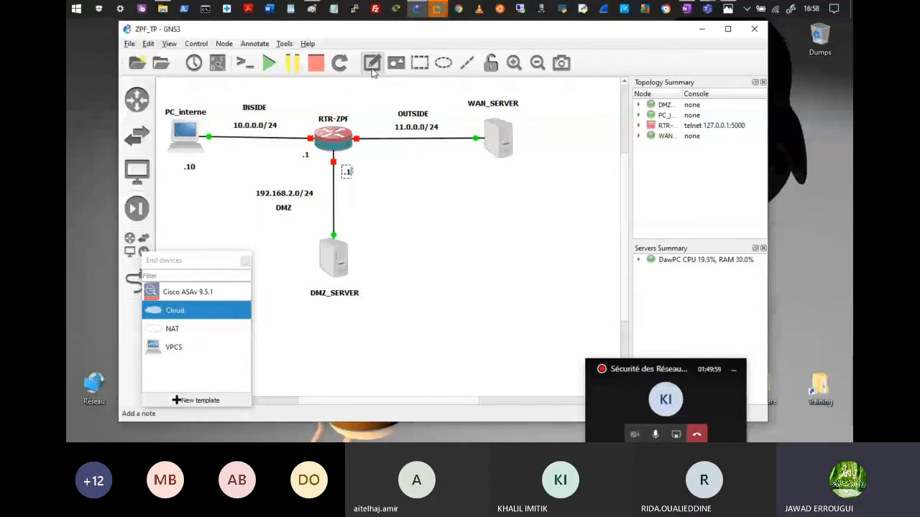
click(358, 125)
text(.1)
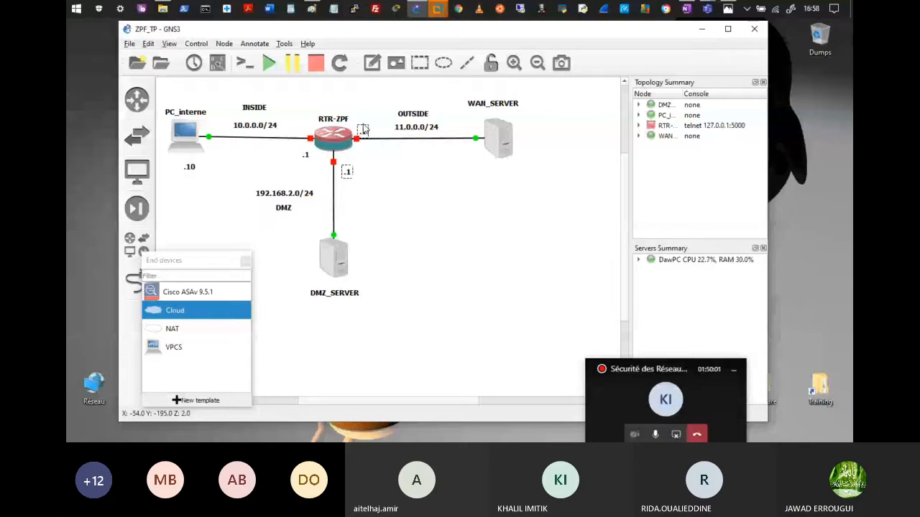
click(391, 163)
Step: Place a .100 note under WAN_SERVER and align the note with the server
click(371, 63)
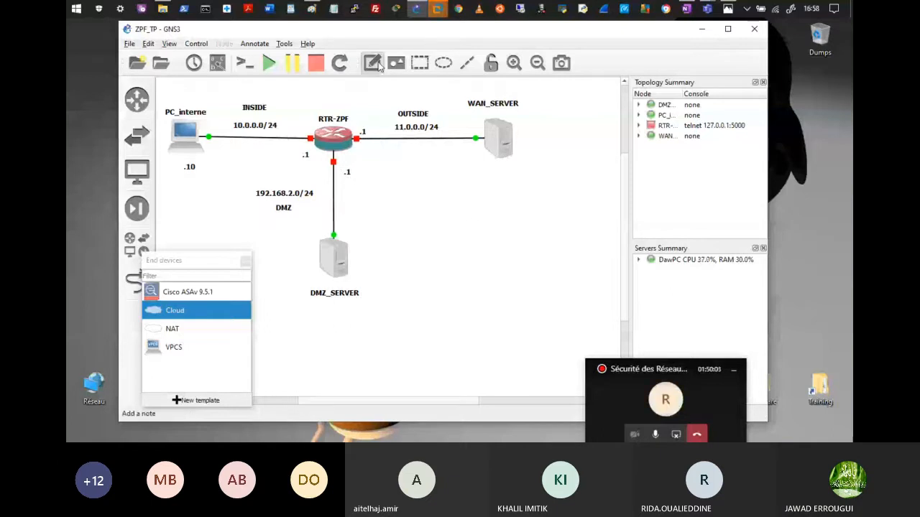
click(486, 165)
text(.10)
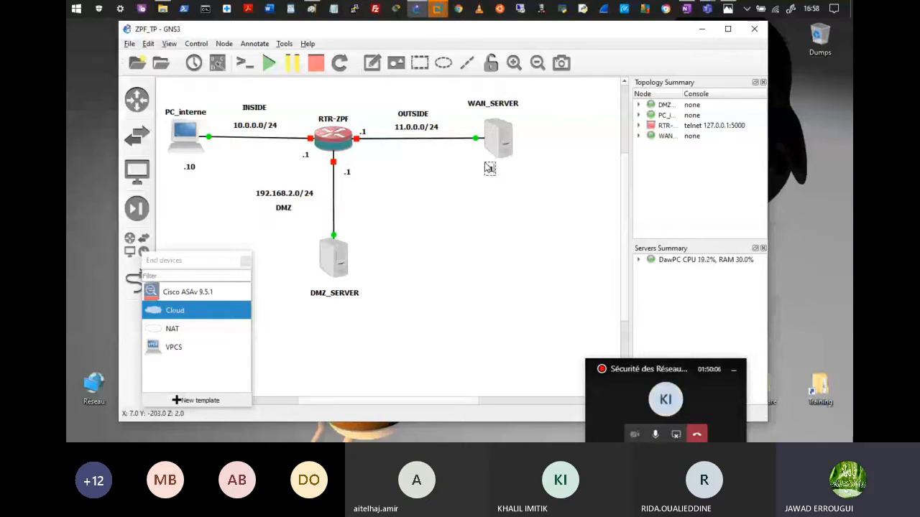
text(0)
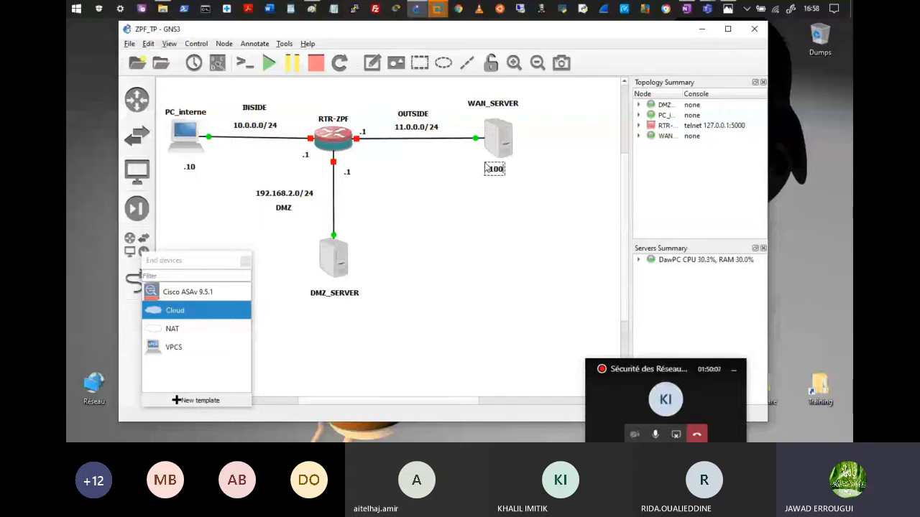
click(509, 179)
drag(499, 174, 501, 178)
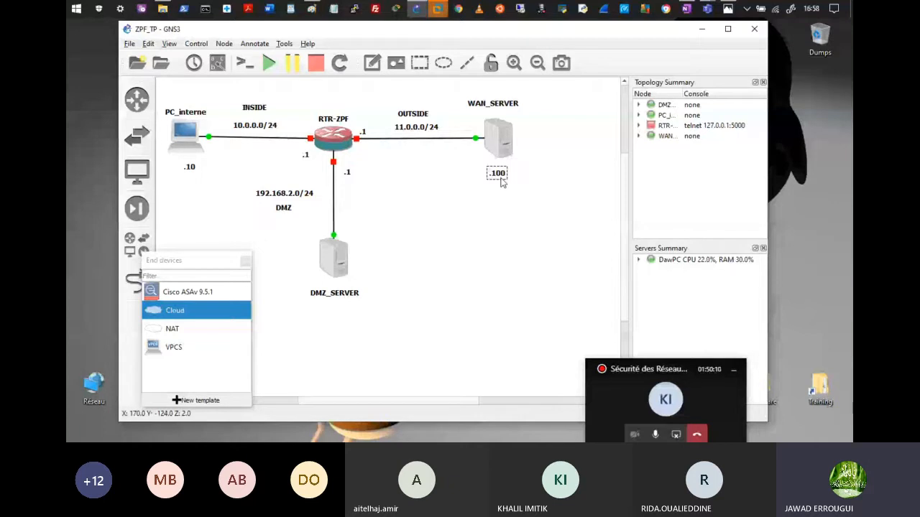
drag(498, 140, 493, 142)
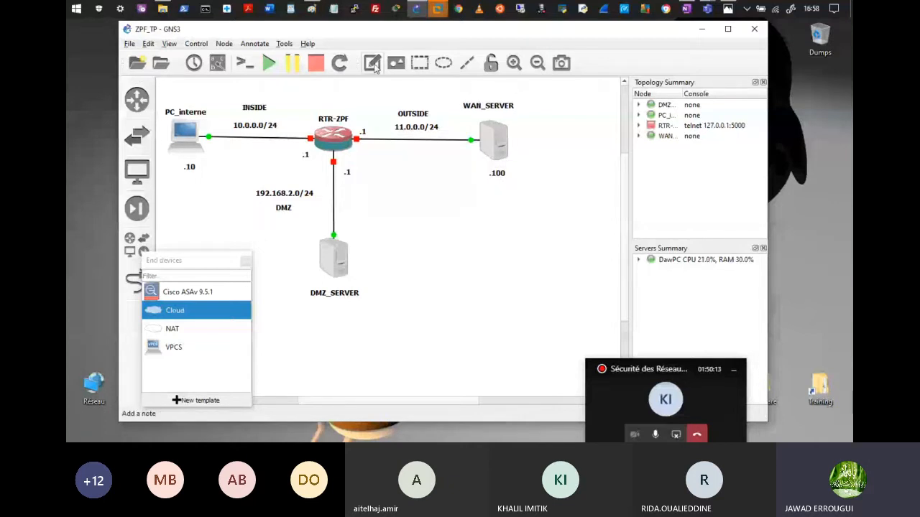
Step: Add HTTP/DNS and HTTPS notes and position them beneath WAN_SERVER and DMZ_SERVER
click(481, 199)
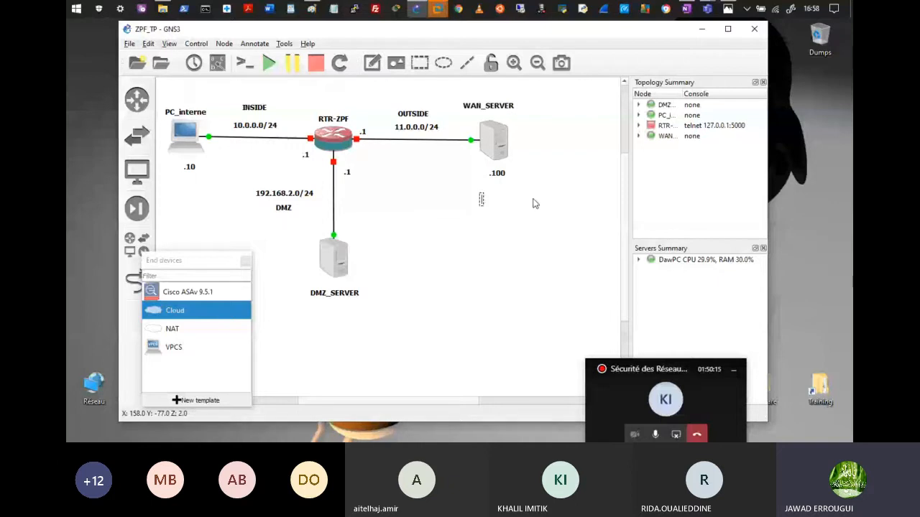
text(HHT)
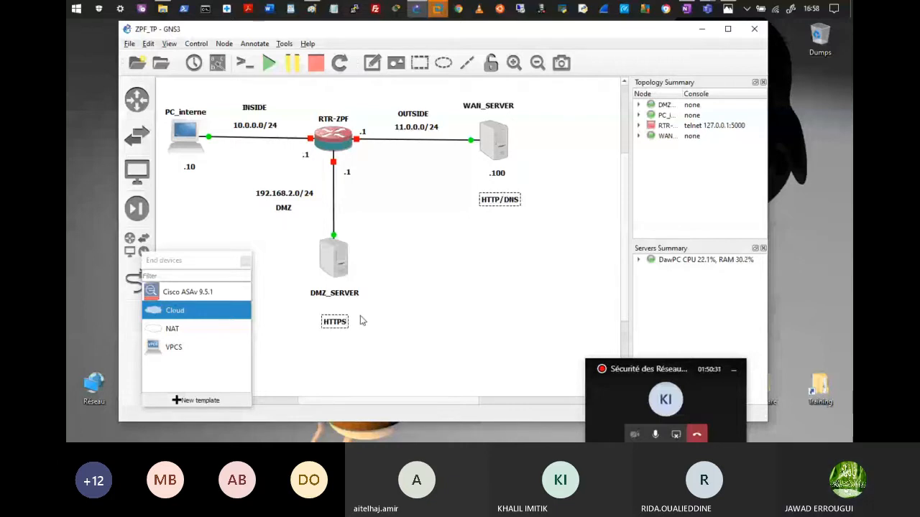
click(497, 240)
drag(334, 323, 336, 317)
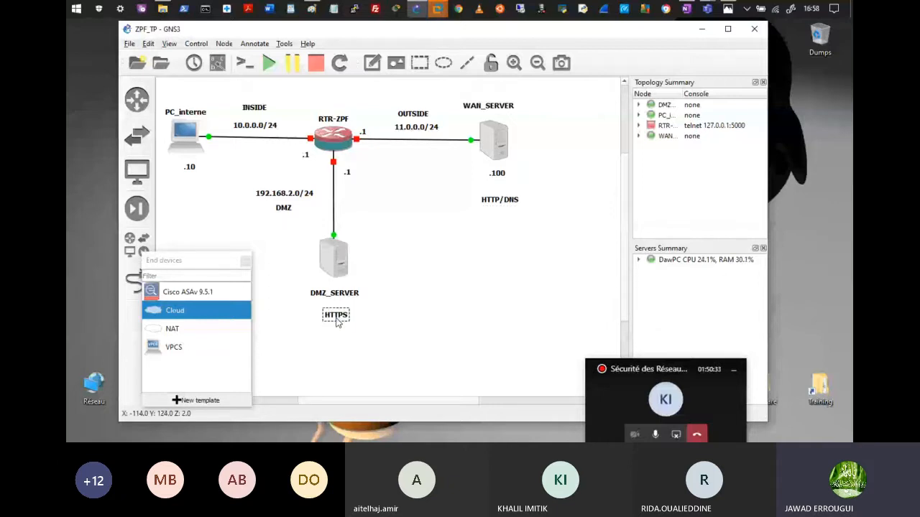
drag(336, 321, 335, 319)
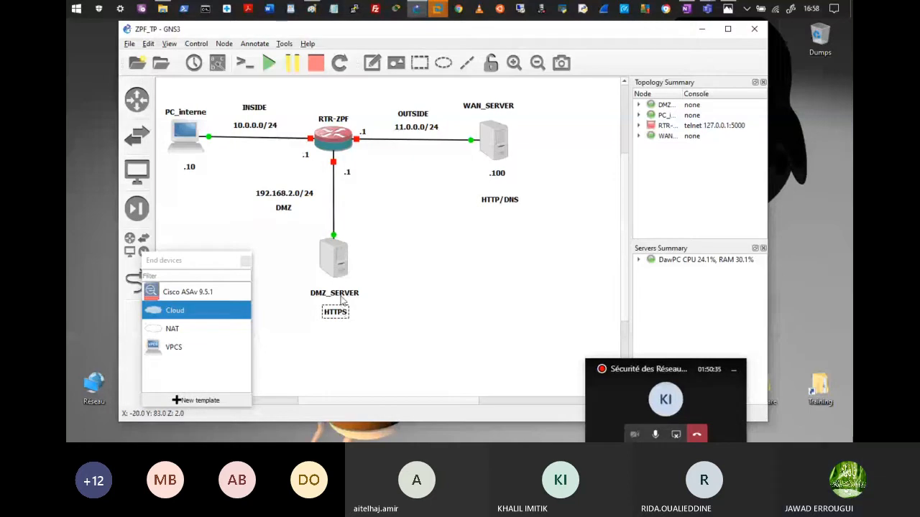
drag(340, 295, 341, 293)
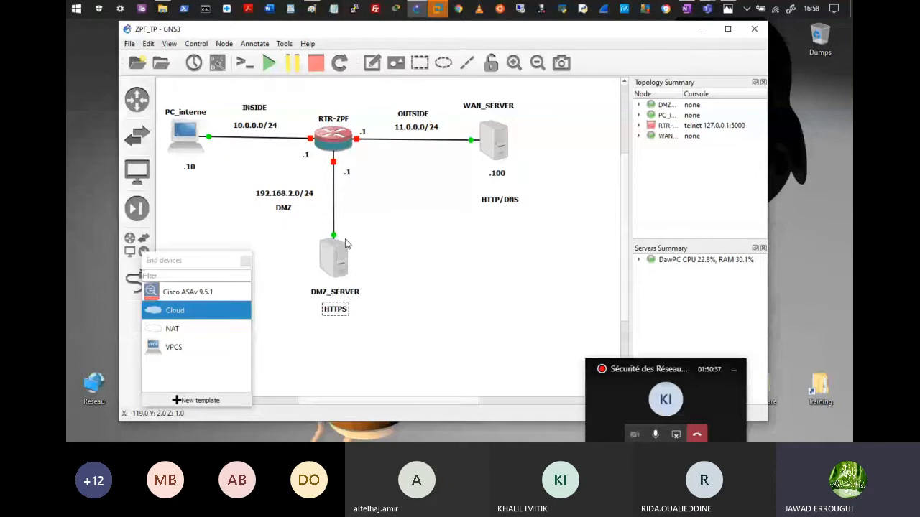
drag(499, 196, 495, 188)
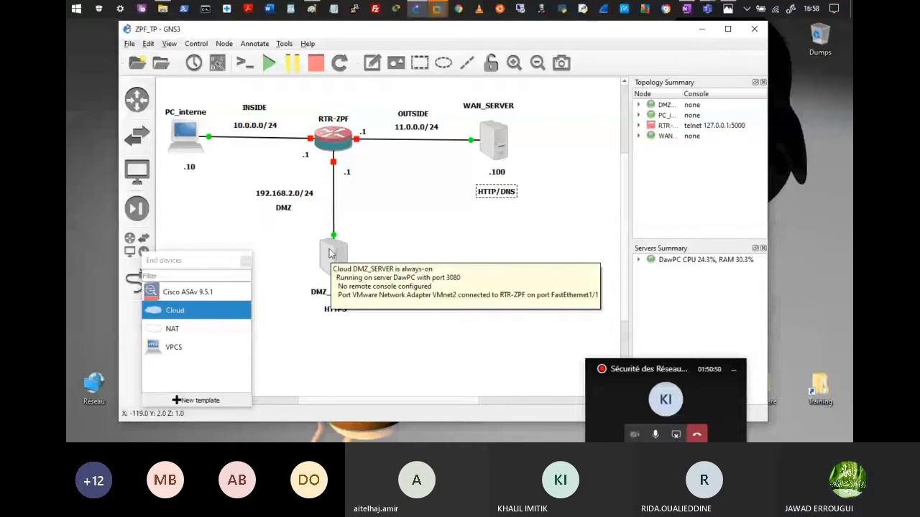
Step: Bring VMware Workstation to the front, shift its window right, and pick a virtual machine tab
key(alt+Tab)
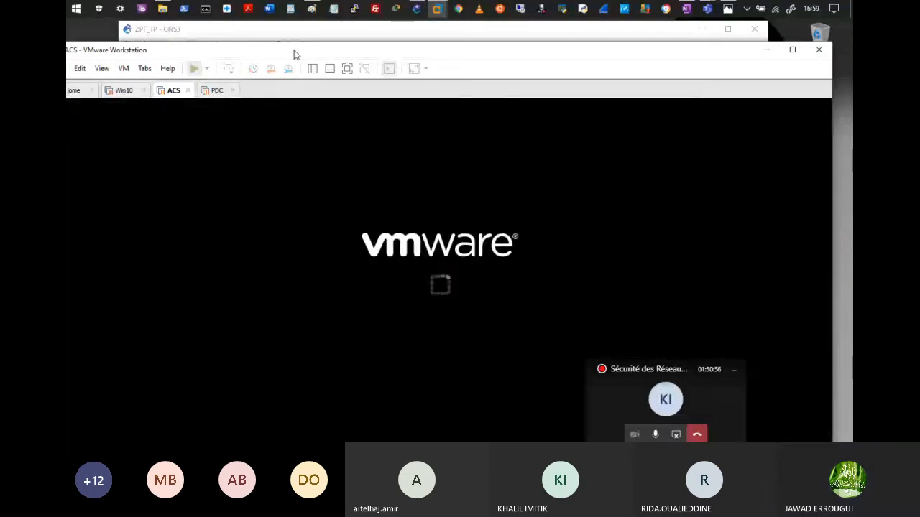
drag(294, 50, 334, 48)
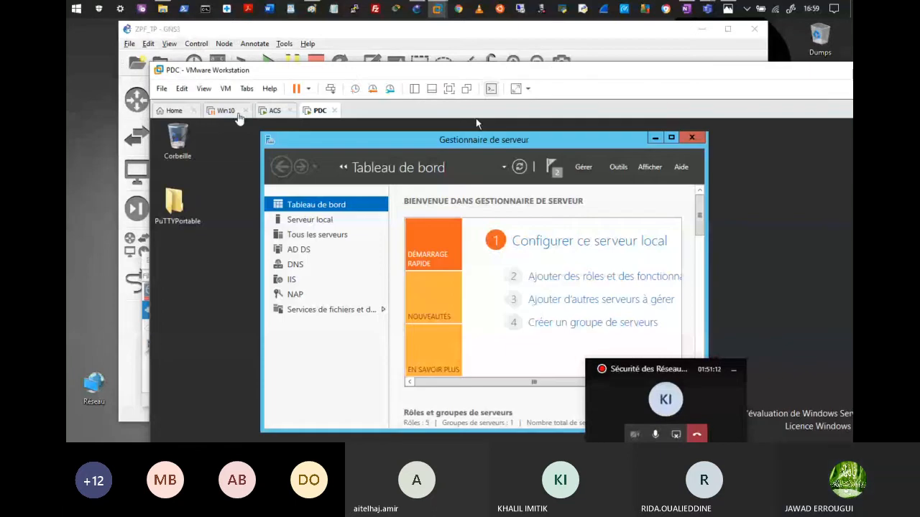
click(238, 113)
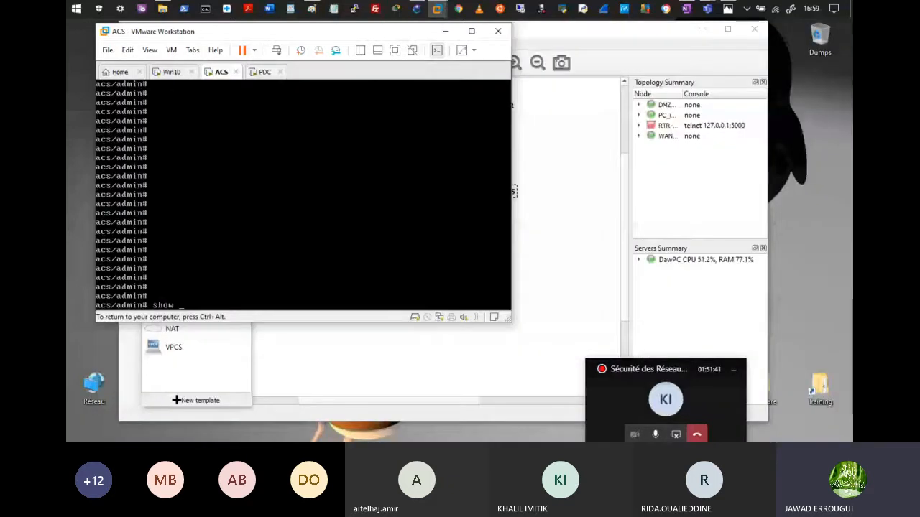
Step: Run show interface on ACS (192.168.2.250), then open its settings showing the VMnet2 adapter
text(inter)
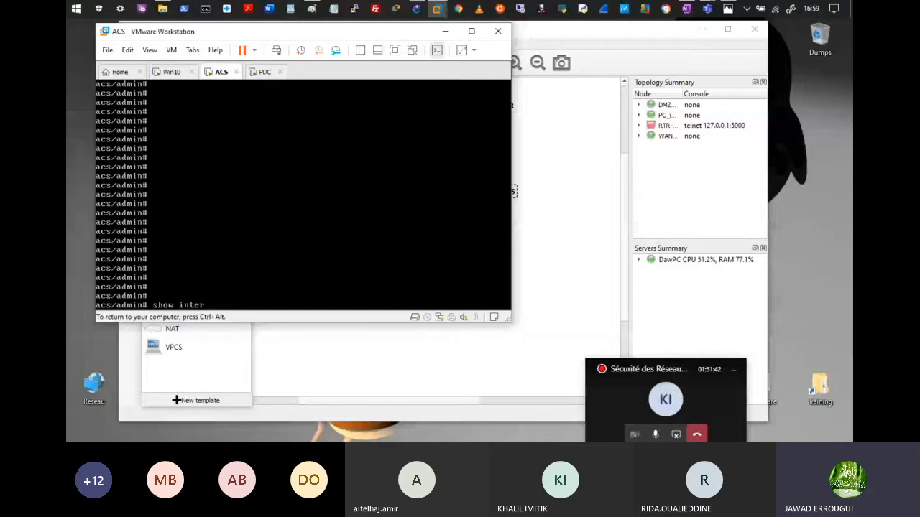
text(face)
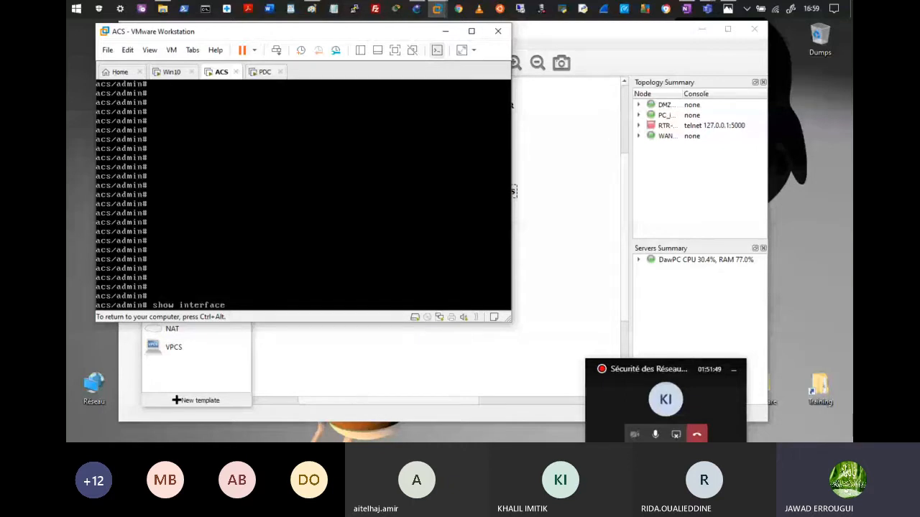
key(Return)
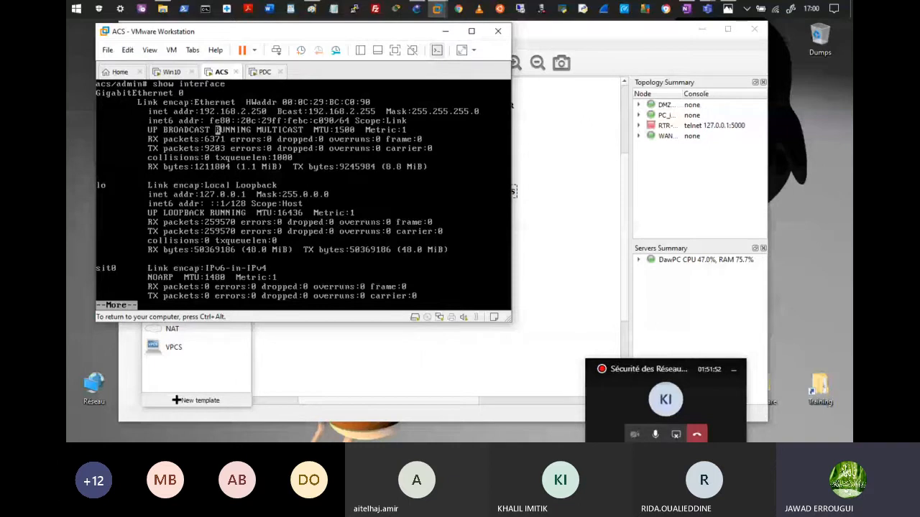
key(ctrl+alt)
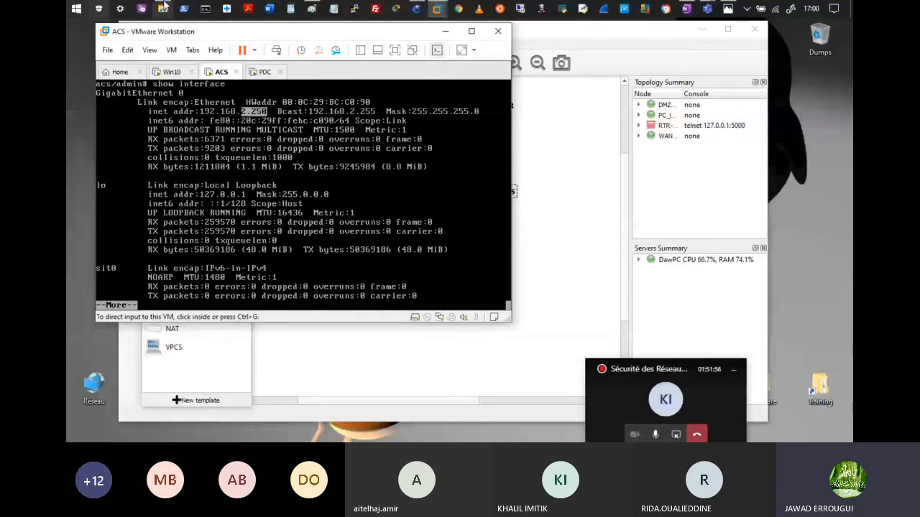
click(171, 72)
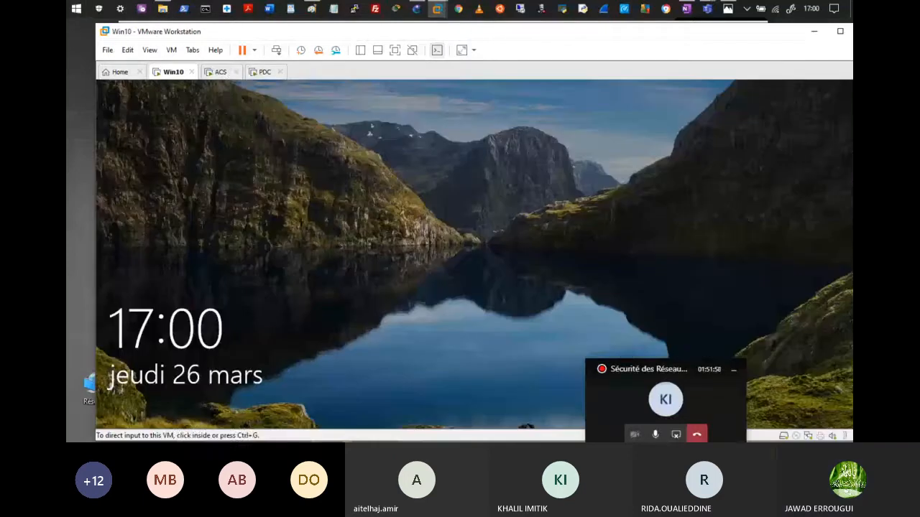
click(232, 73)
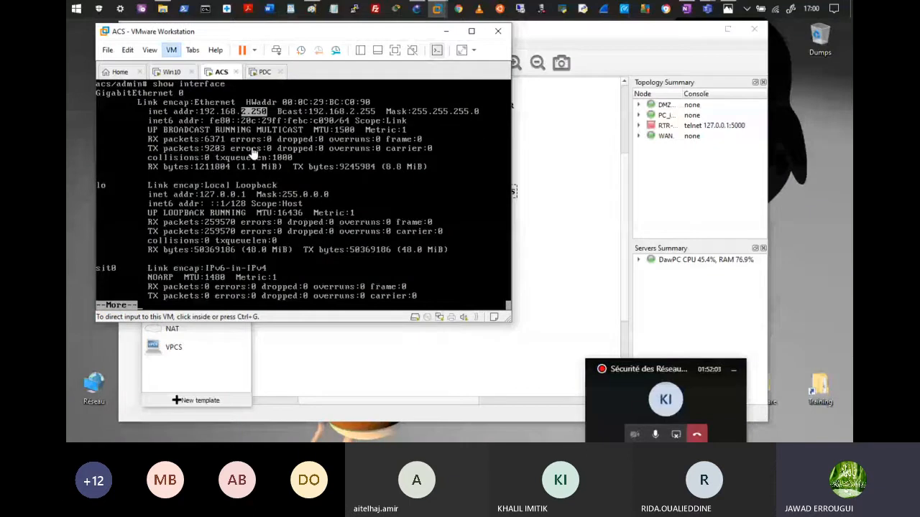
click(257, 118)
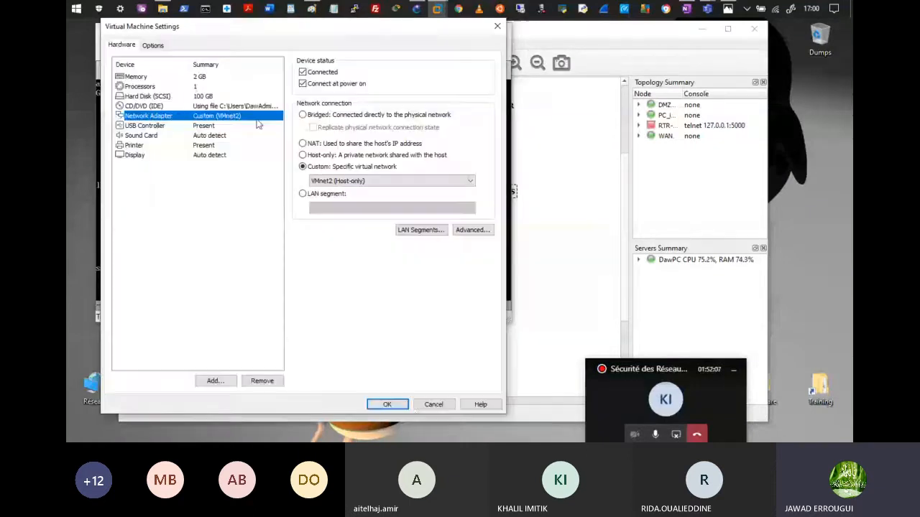
Step: Cancel the ACS Virtual Machine Settings dialog without changes
click(423, 404)
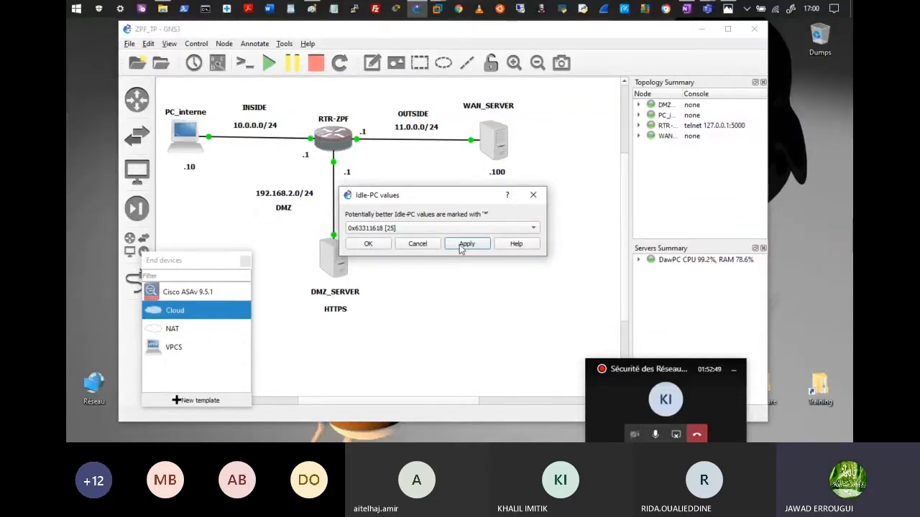
Step: Compute Idle-PC values for RTR-ZPF and apply the recommended value 0x63886310
click(466, 244)
right_click(494, 142)
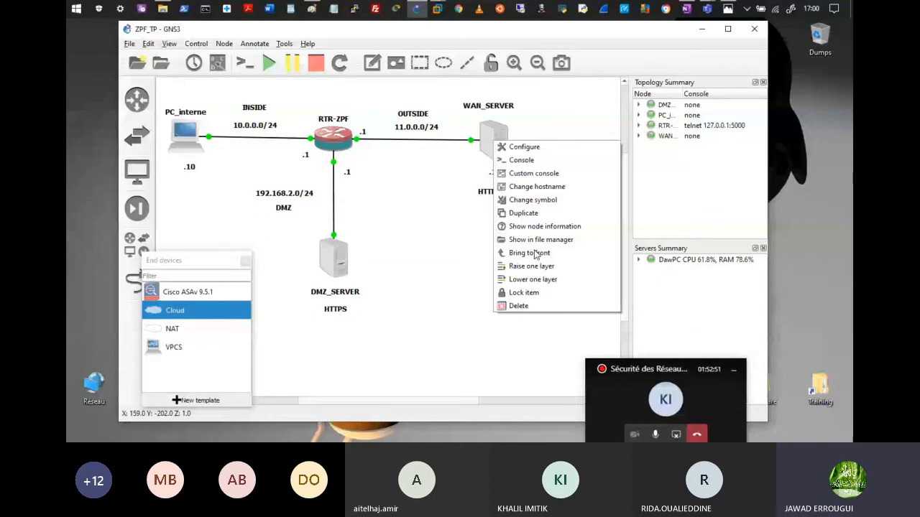
right_click(340, 137)
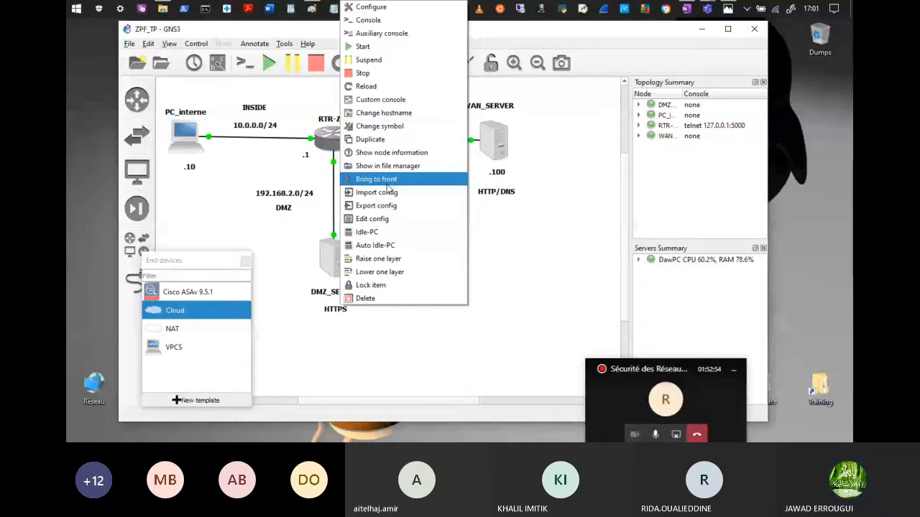
click(403, 232)
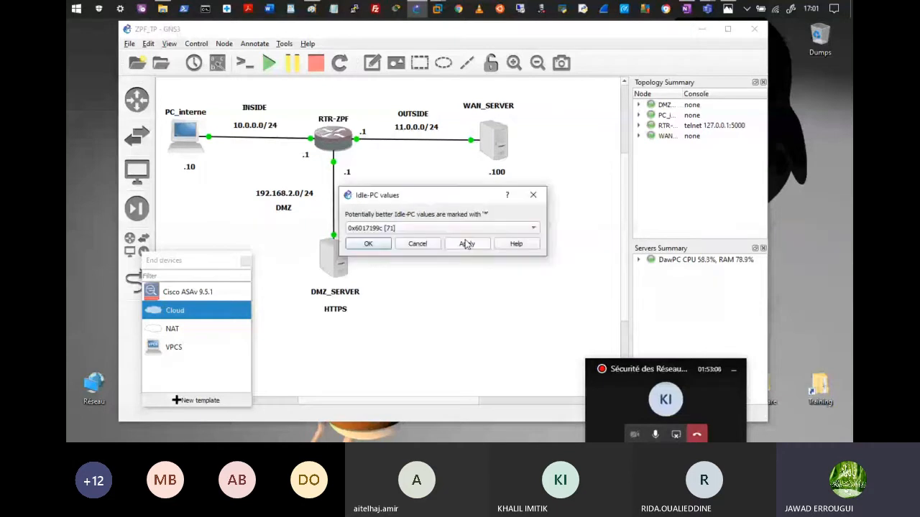
click(467, 245)
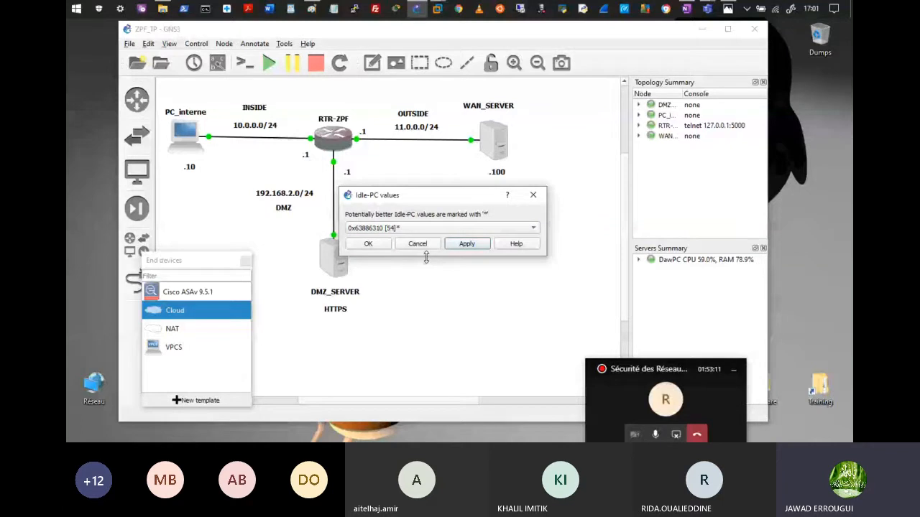
click(368, 243)
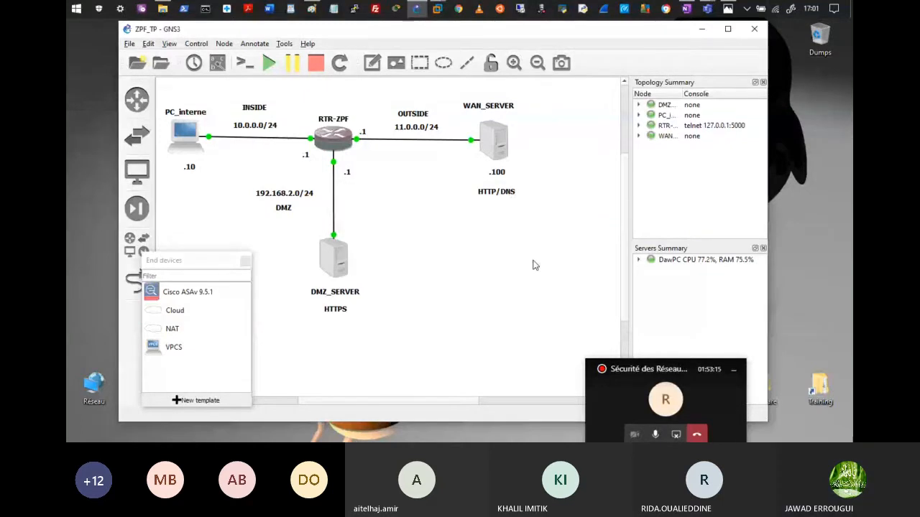
Step: Open the RTR-ZPF console session and accept the suggested Idle-PC value
click(532, 260)
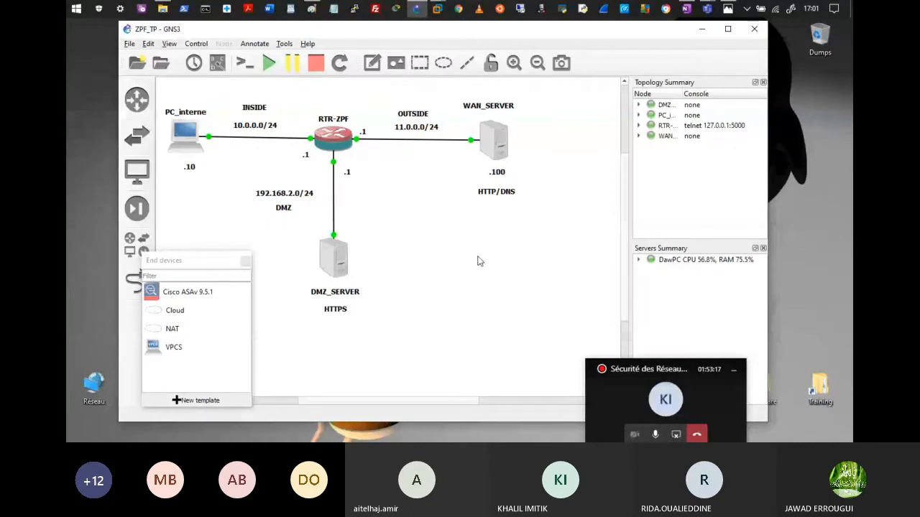
click(333, 142)
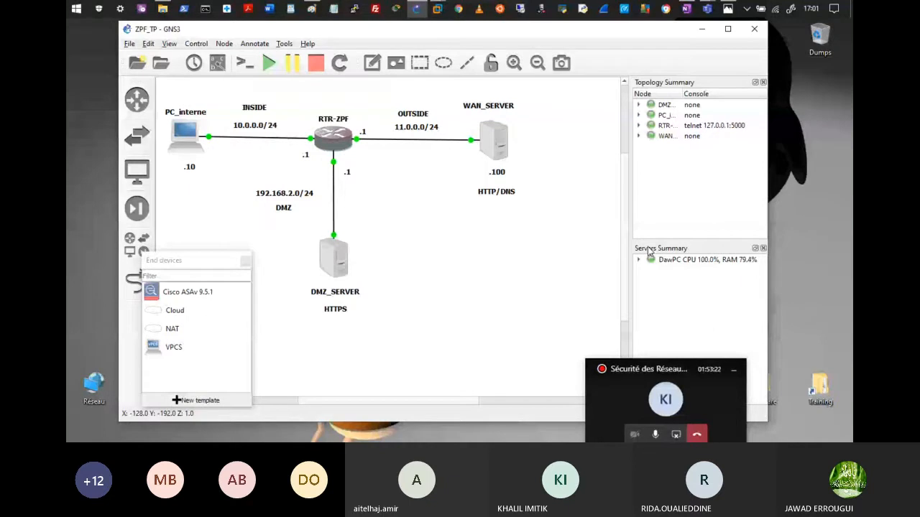
right_click(322, 106)
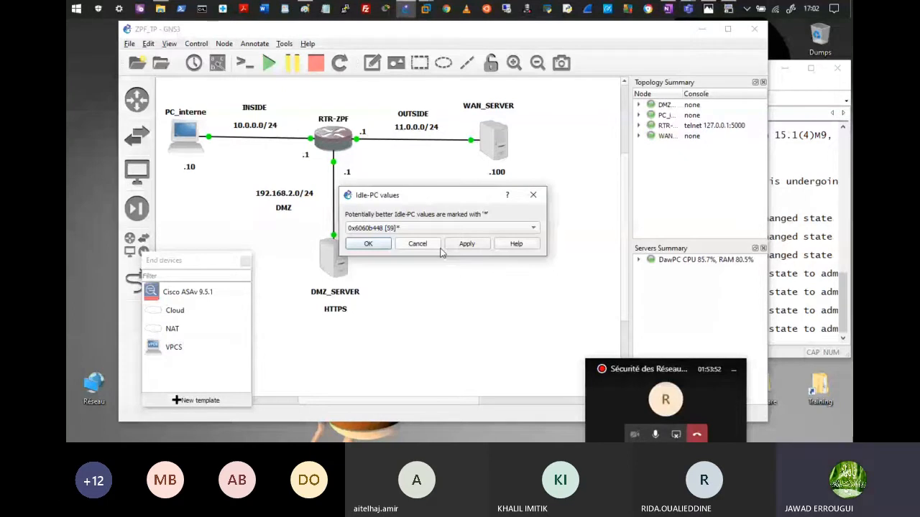
click(373, 246)
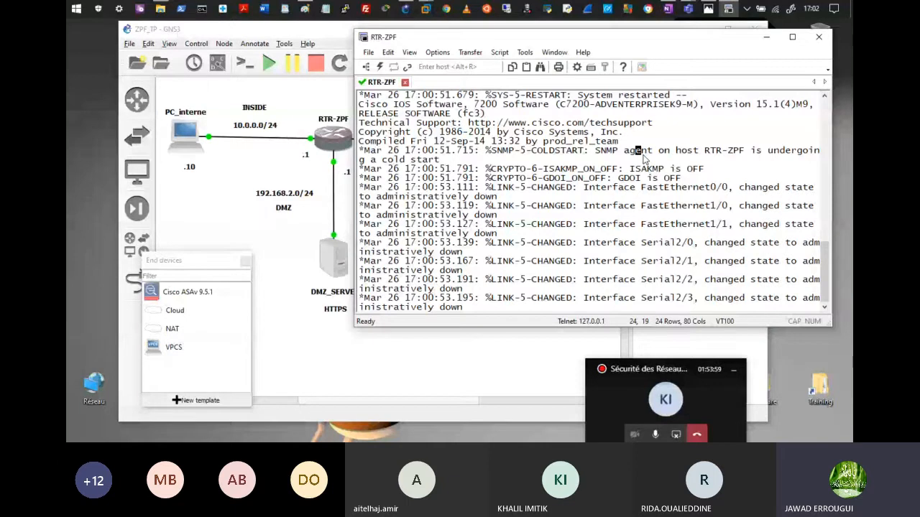
Step: Wake the RTR-ZPF console to its RTR-ZPF# prompt and bring the GNS3 topology back
key(Return)
key(Return)
key(Return)
key(Return)
key(Return)
key(Return)
key(Return)
key(Return)
key(Return)
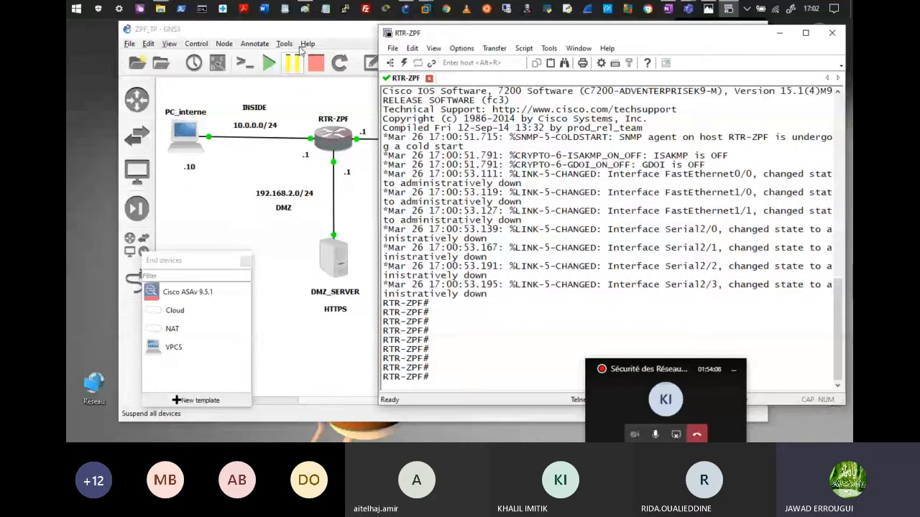
drag(319, 30, 275, 28)
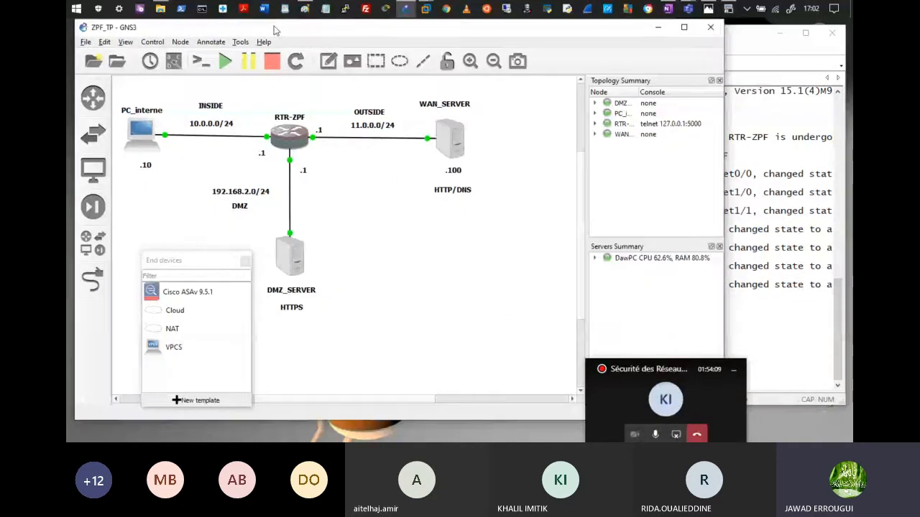
Step: Show interface labels so RTR-ZPF's links display f0/0, f1/0 and f1/1
click(729, 27)
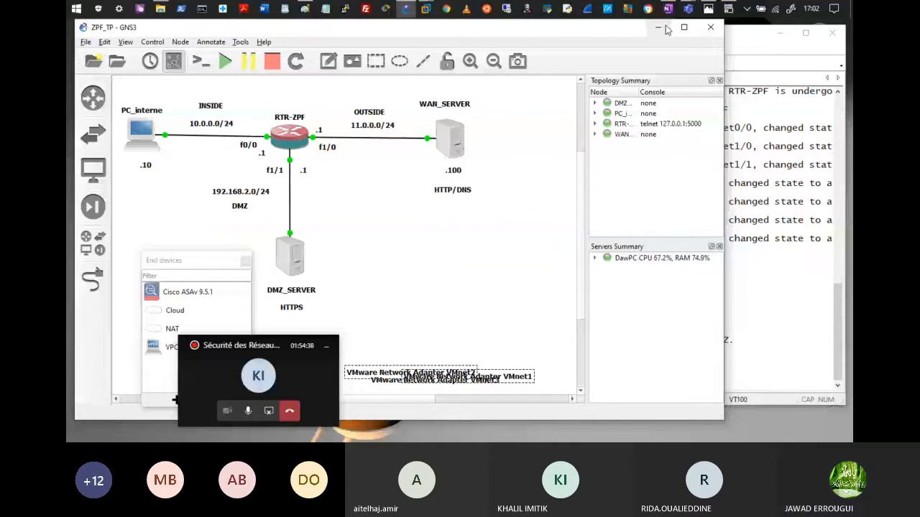
Step: Configure RTR-ZPF interface f0/0 with address 10.0.0.1 255.255.255.0
click(728, 10)
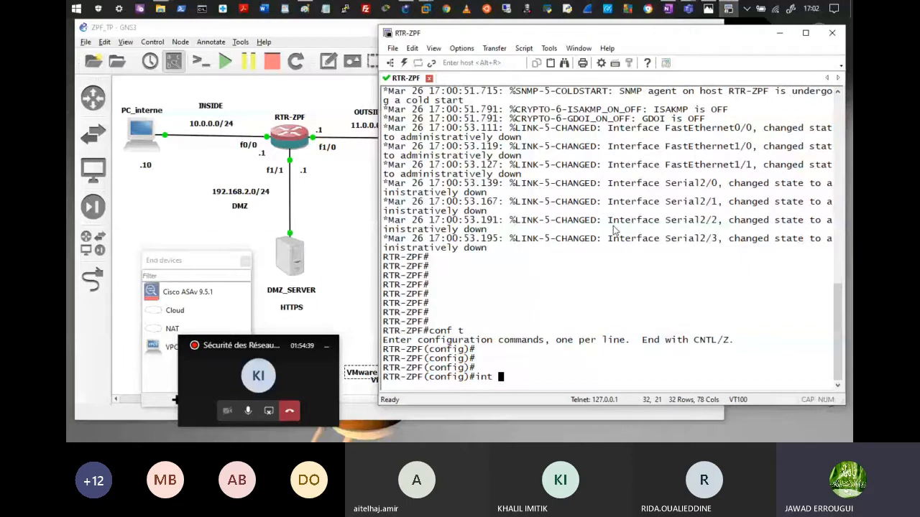
text(int )
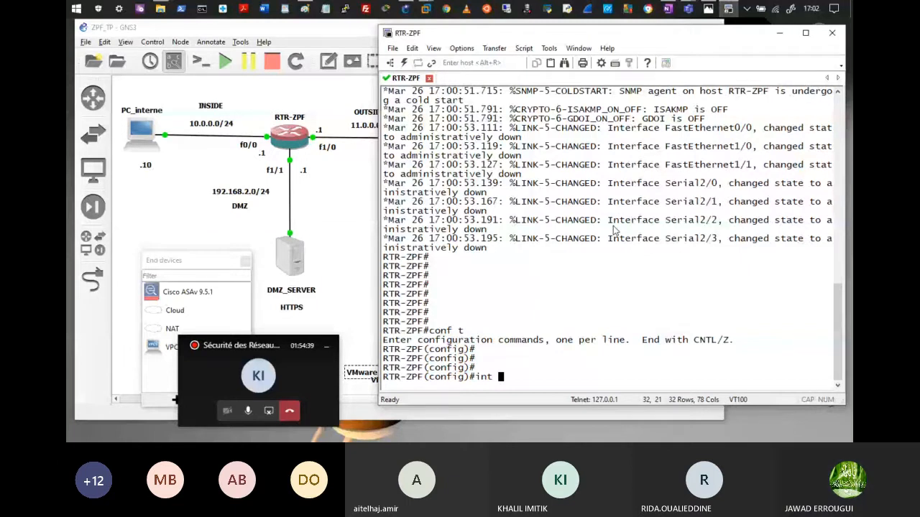
text(f0/0)
key(Return)
text(ip)
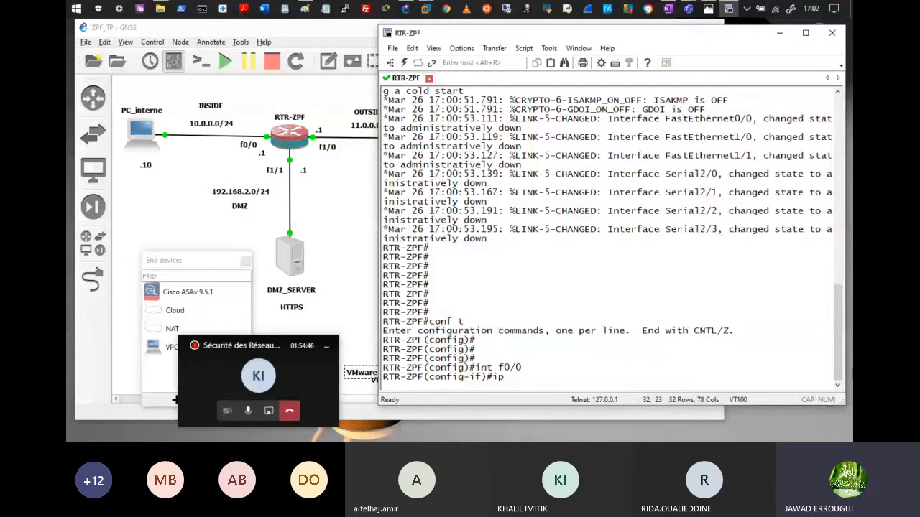
text(add 10.0.0.1 255.255.255.0)
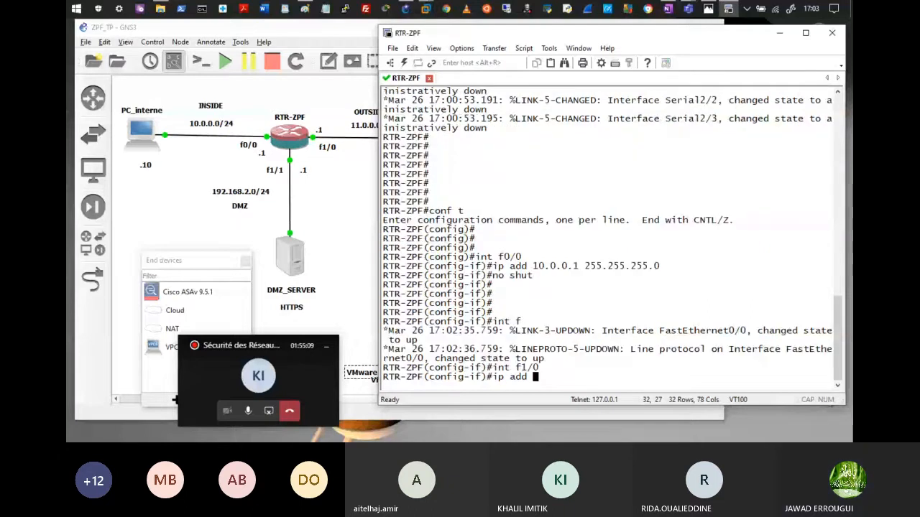
Step: Give f1/0 address 11.0.0.1 255.255.255.0, correcting a typo, and bring it up
text(11.0.0.0.1)
key(Return)
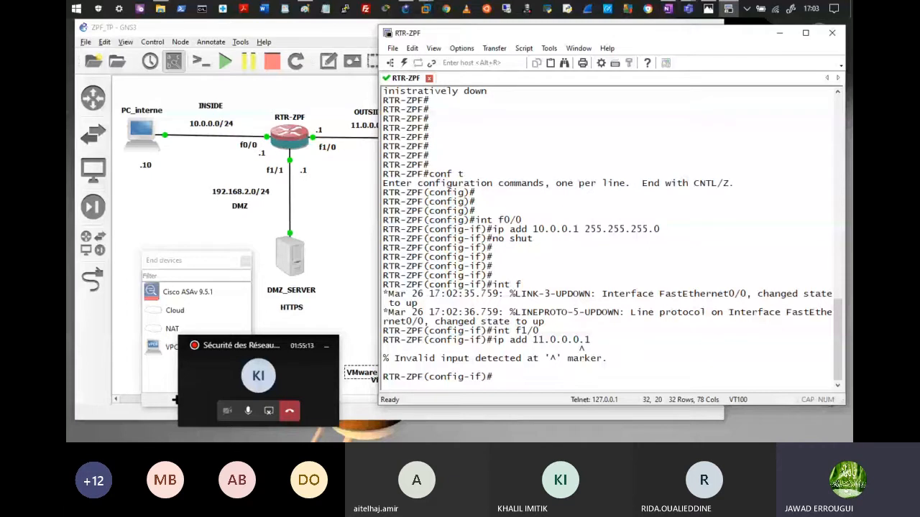
text(ip add 11.0.0.1 255.255.255.0)
key(Return)
text(no shur)
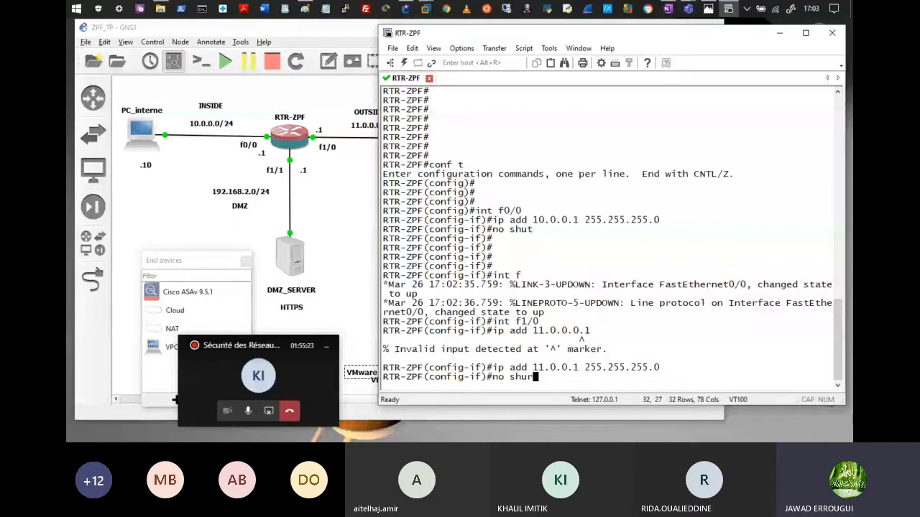
key(Return)
key(Return)
key(Return)
key(Return)
key(Return)
key(Return)
text(int f1/1)
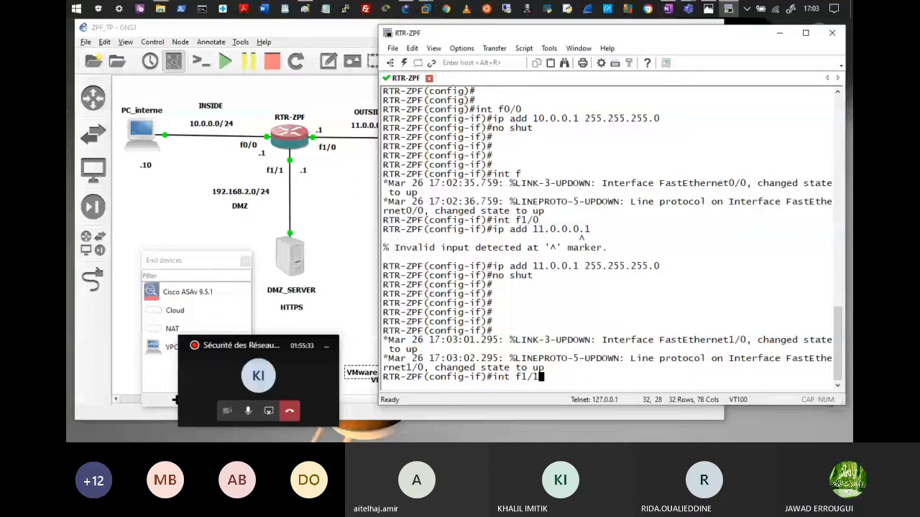
Step: Set f1/1 to 192.168.2.1 255.255.255.0 and ping 10.0.0.10, 11.0.0.100 and 192.168.2.250
key(Return)
text(ip add 192.168.2.1 255.255.255)
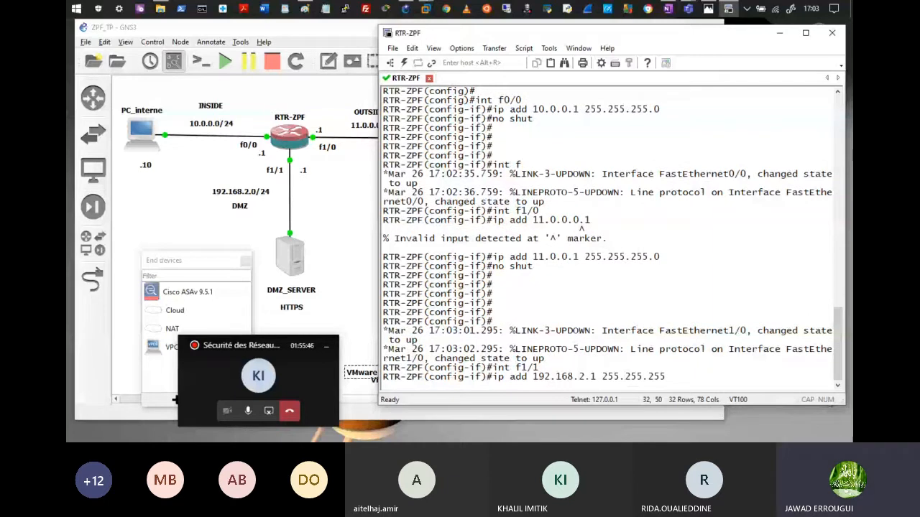
text(.0)
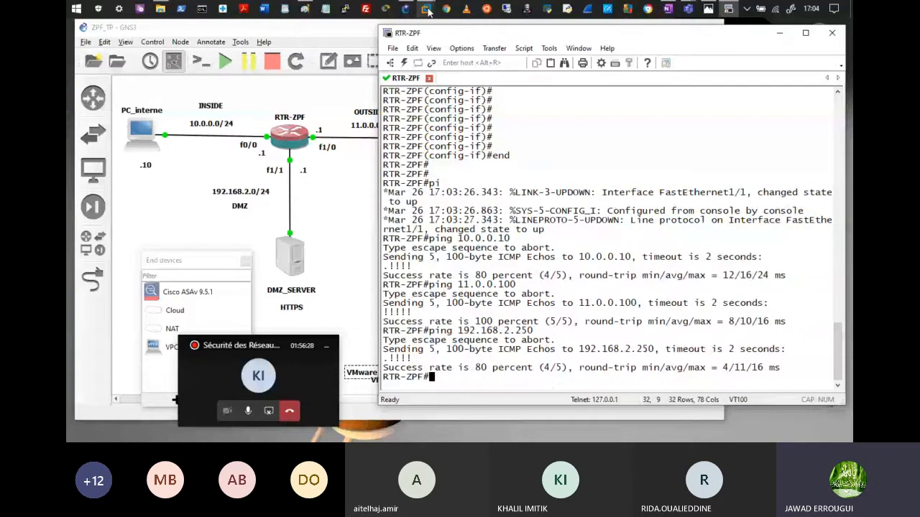
key(alt+Tab)
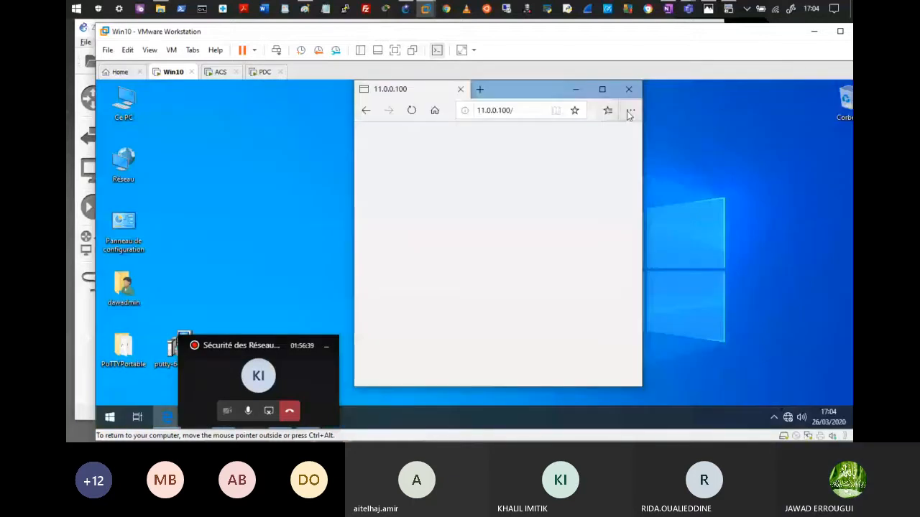
Step: Close Edge in the Win10 VM and ping 11.0.0.100 and 192.168.2.250 from a command prompt
click(628, 90)
drag(237, 352, 411, 347)
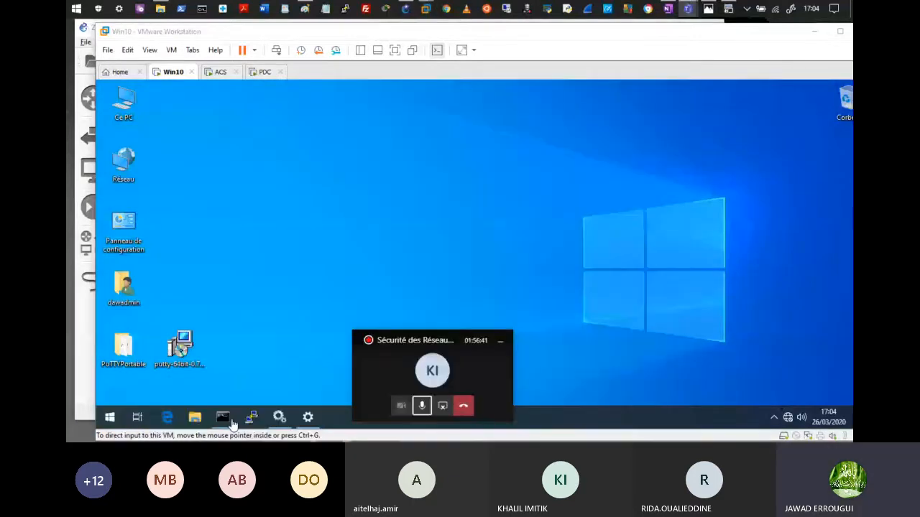
click(223, 416)
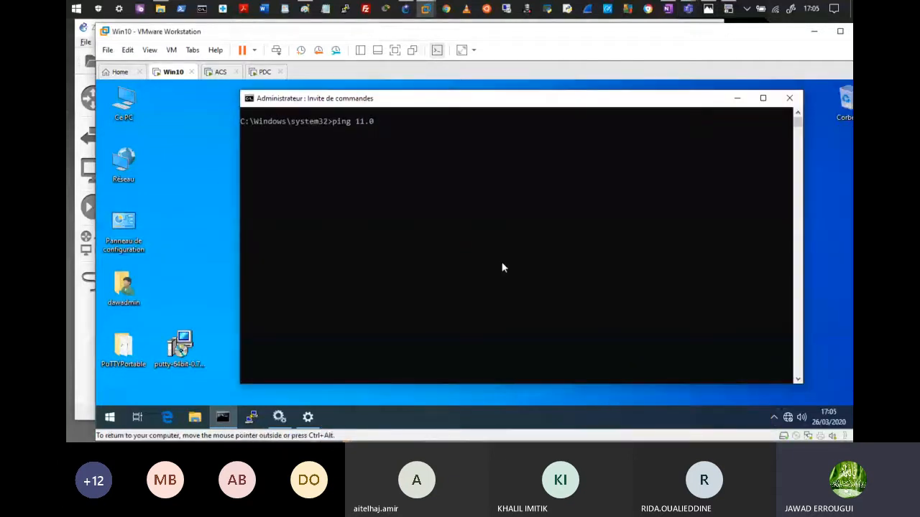
text(.0.100)
key(Return)
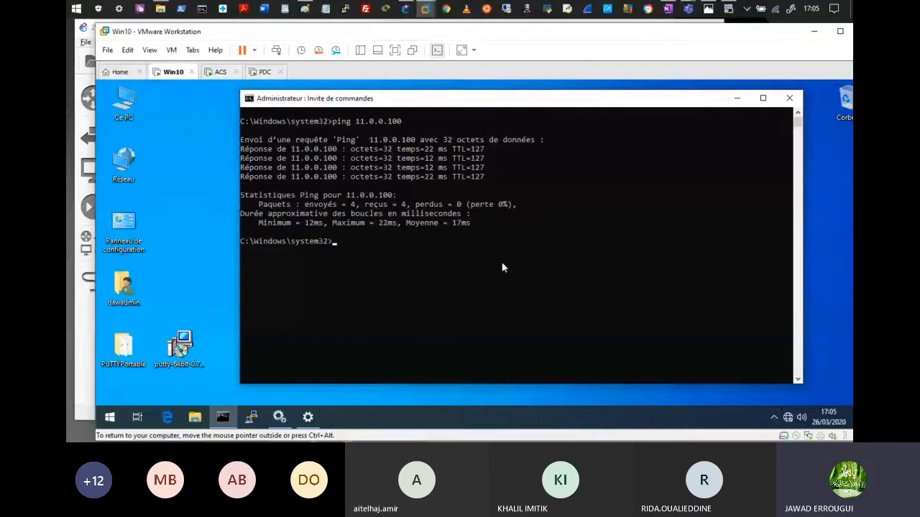
key(Up)
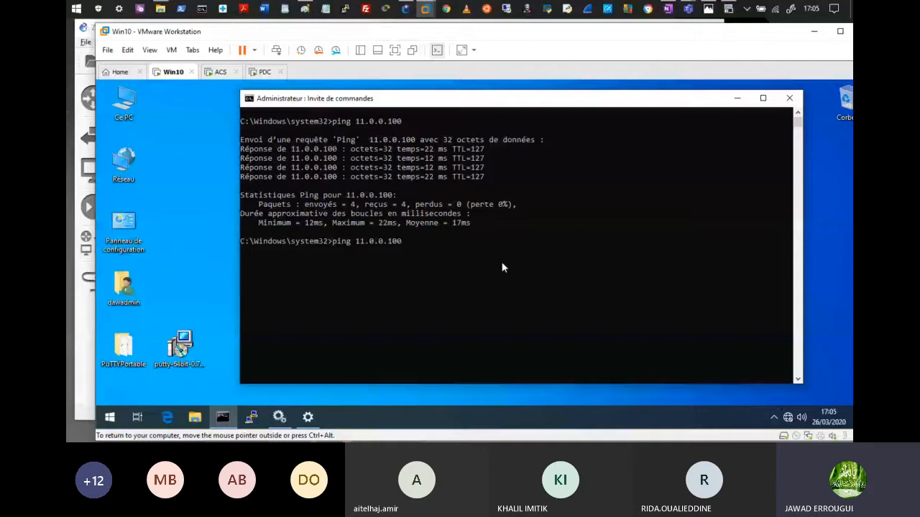
key(BackSpace)
key(BackSpace)
key(BackSpace)
key(BackSpace)
key(BackSpace)
key(BackSpace)
key(BackSpace)
key(BackSpace)
key(BackSpace)
key(BackSpace)
text(192.1)
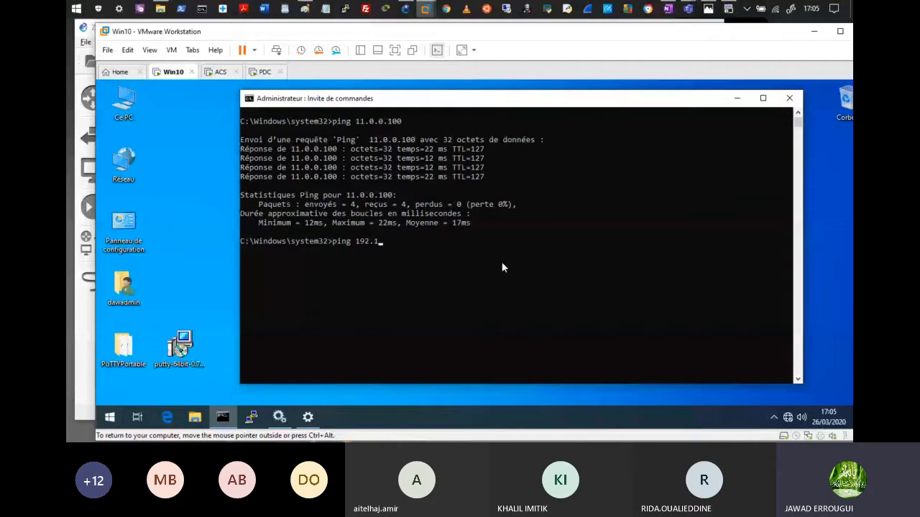
text(68.2.250)
key(Return)
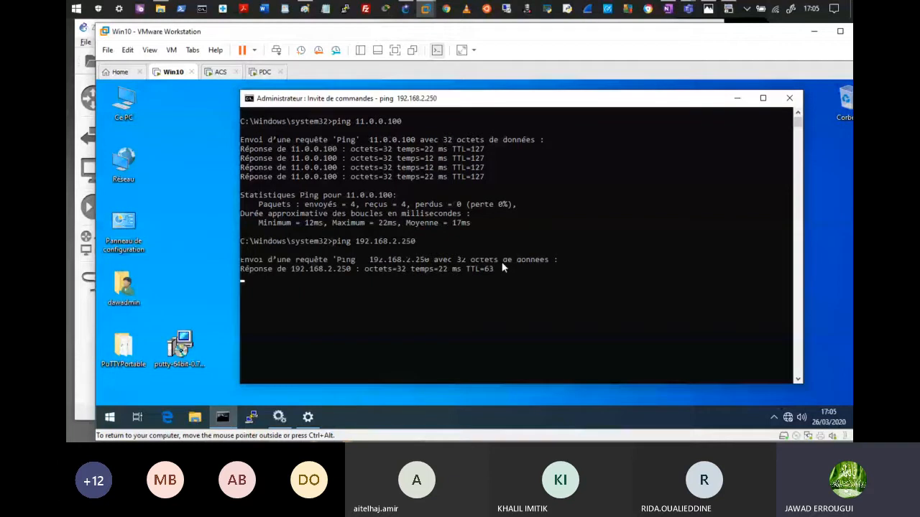
Step: Minimize the VM, enter conf t on RTR-ZPF, and bring up the Paint notes
click(737, 98)
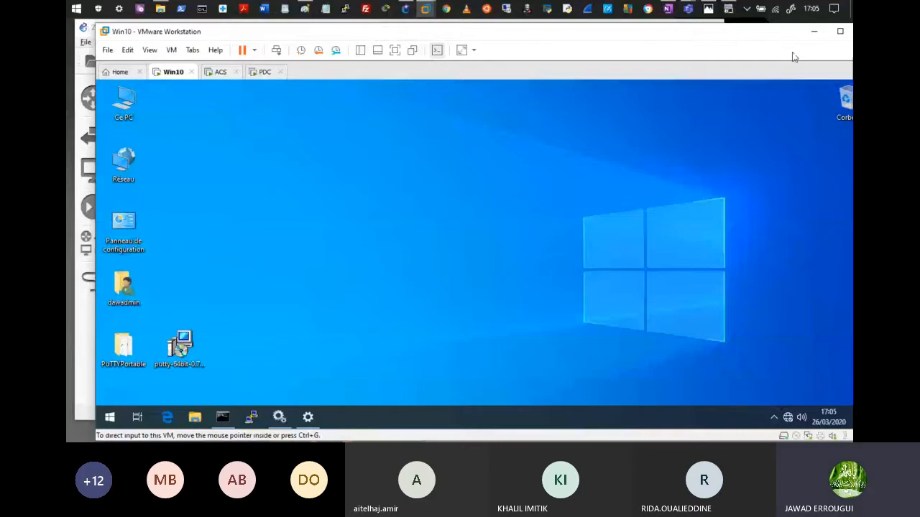
click(814, 31)
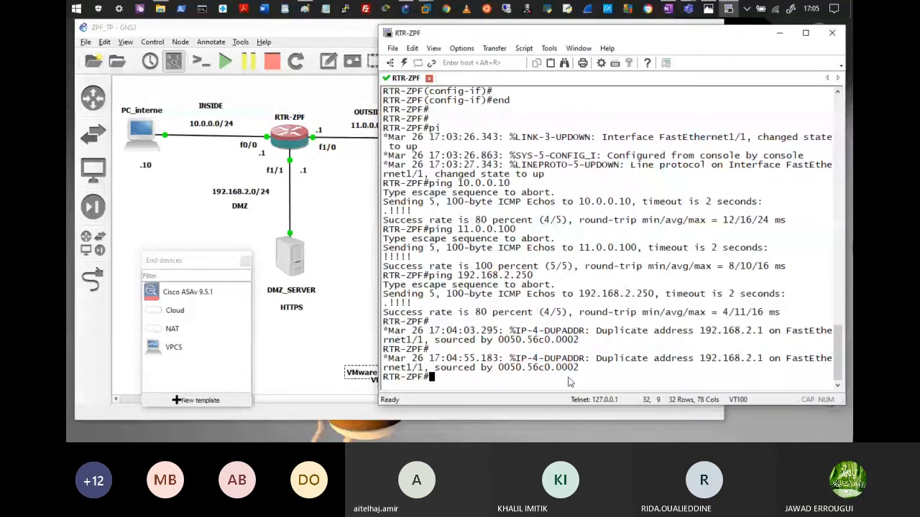
text(conf t)
key(Return)
key(Return)
key(Return)
key(Return)
key(Return)
mouse_move(306, 12)
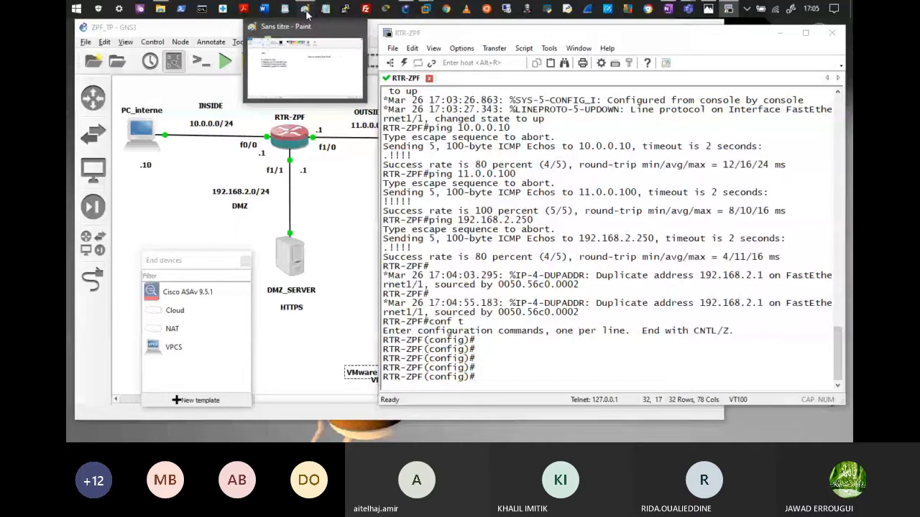
click(306, 12)
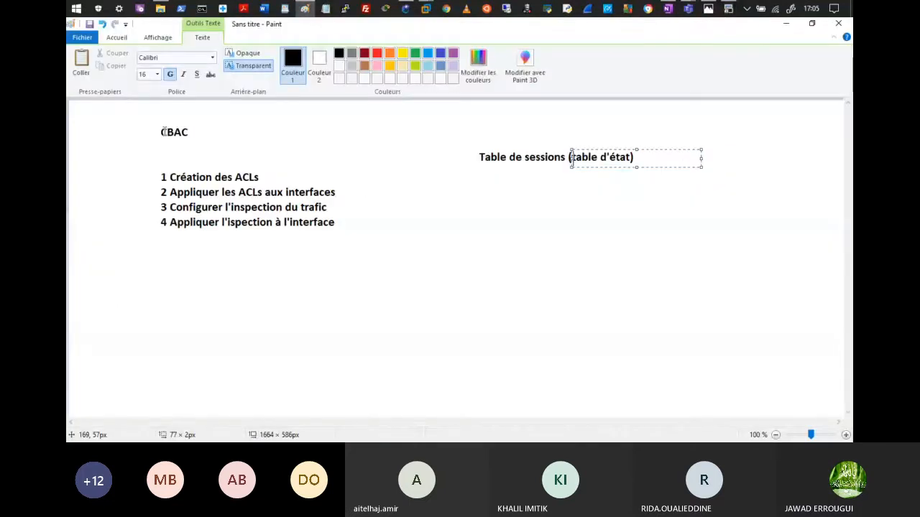
Step: Delete all the old CBAC notes from the canvas and draw a new text box at the top-left
drag(138, 113, 725, 275)
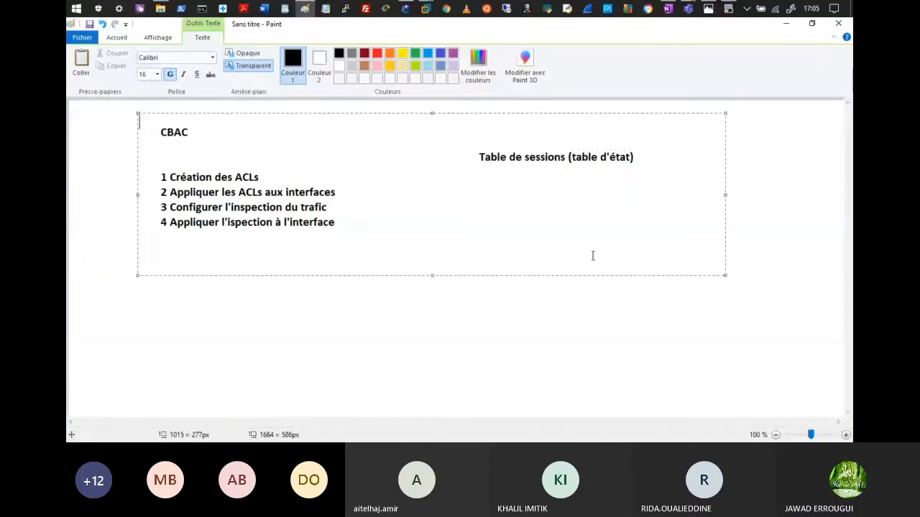
click(117, 39)
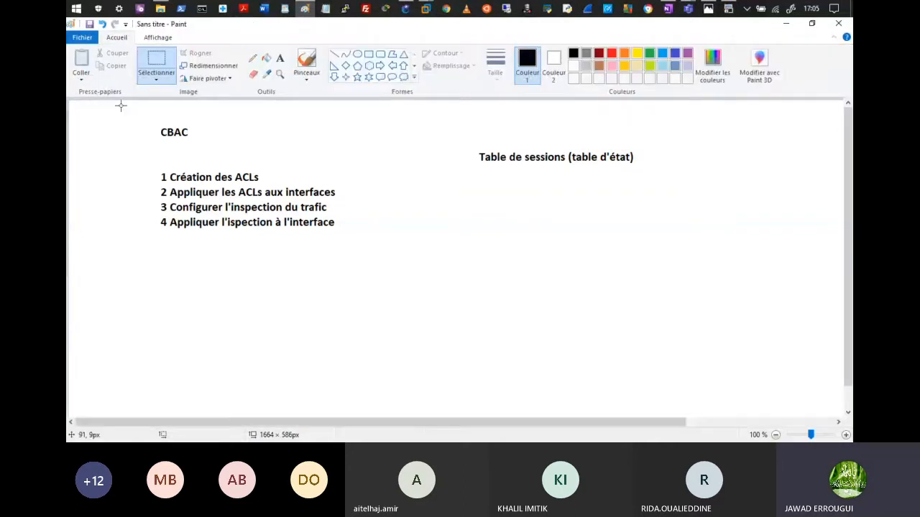
drag(120, 107, 717, 303)
key(Delete)
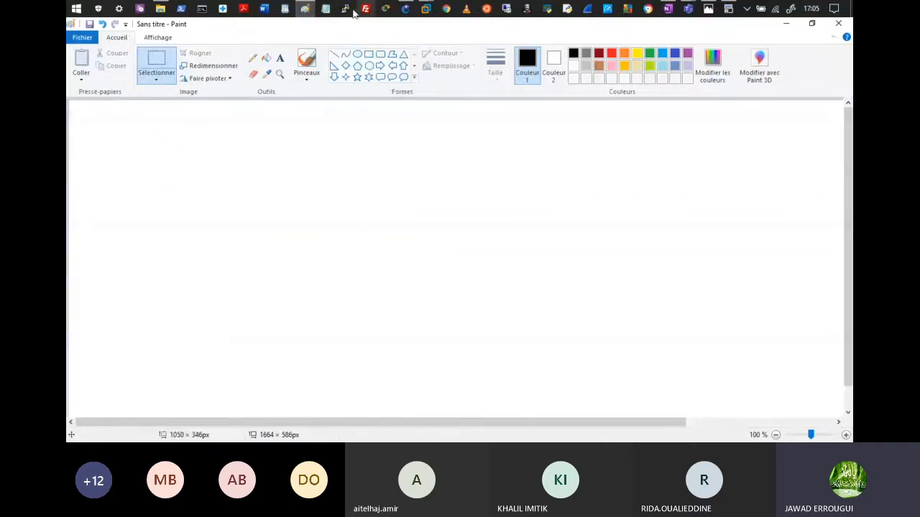
click(280, 57)
drag(129, 133, 260, 149)
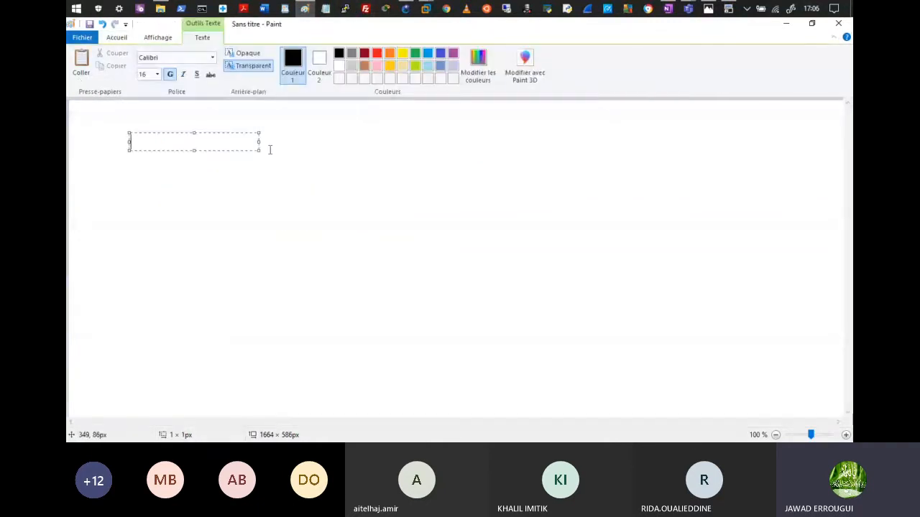
Step: Type the heading 'Etapes de configuration ZPF' and widen the text box to keep it on one line
text(Etapes )
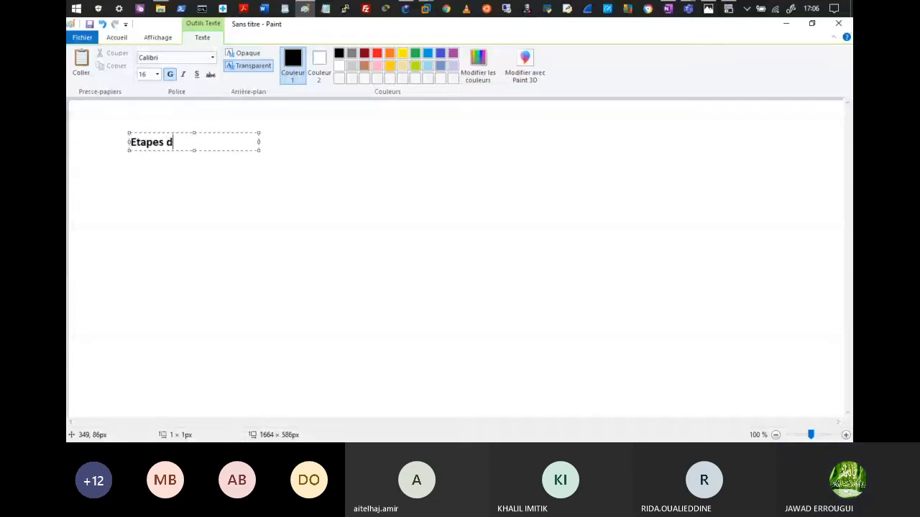
text(de con)
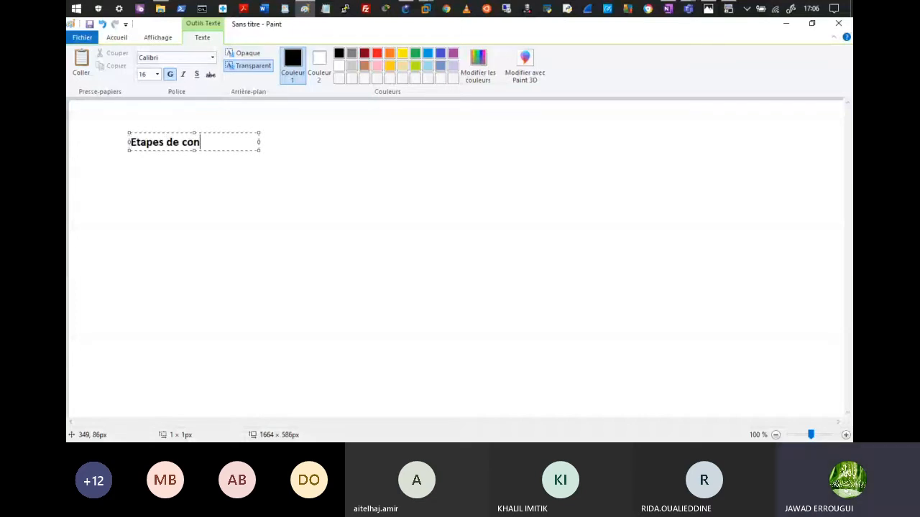
text(figuration)
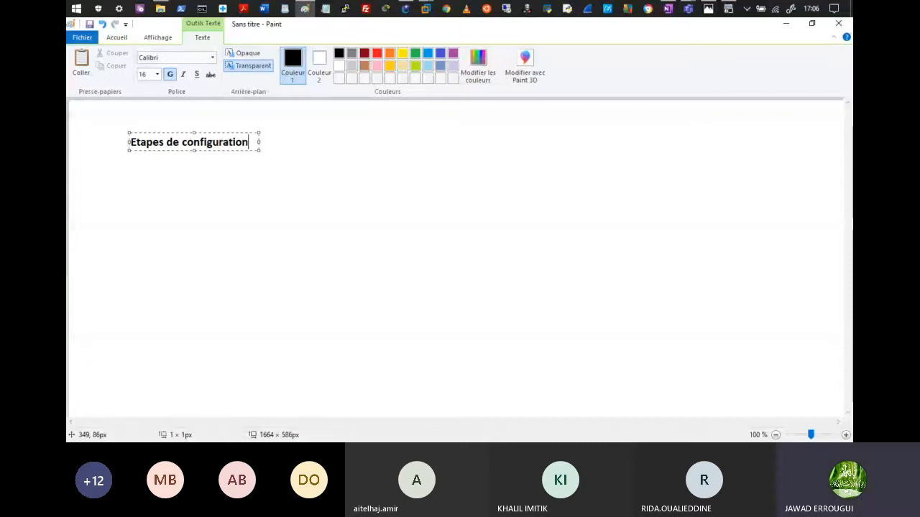
text( ZP)
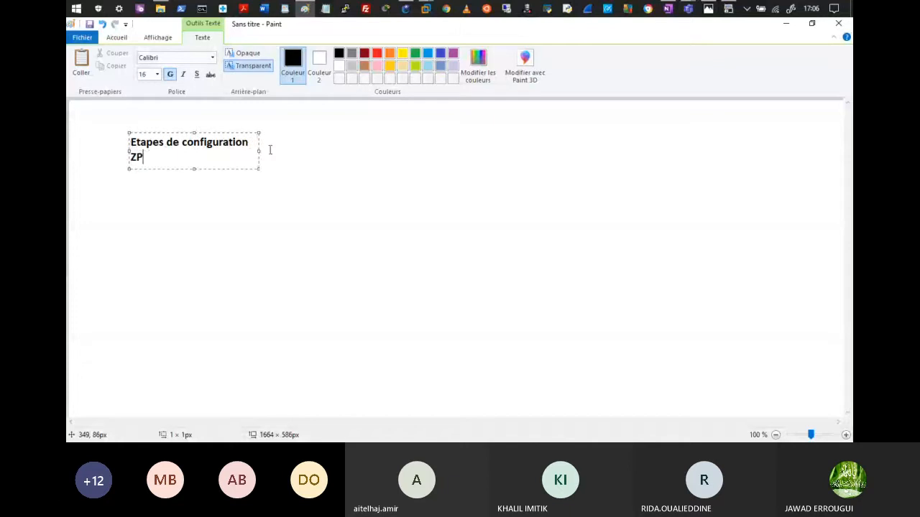
text(F)
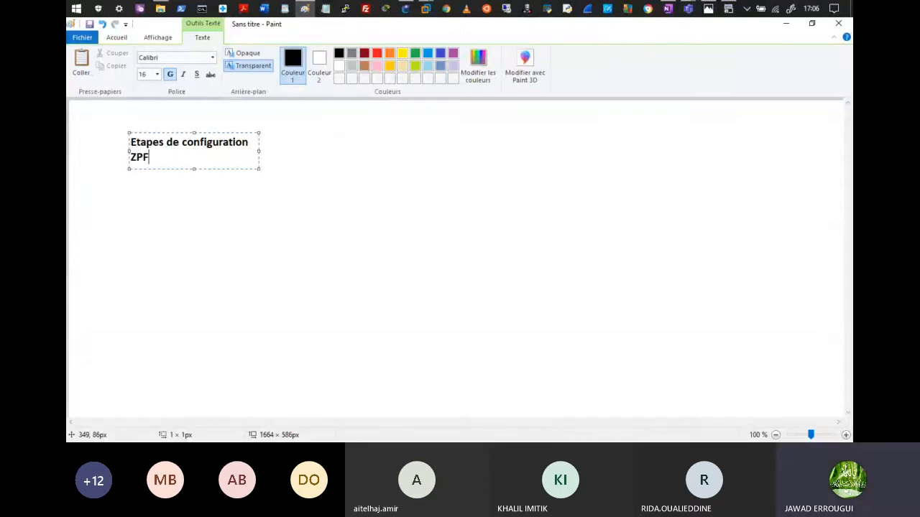
key(Return)
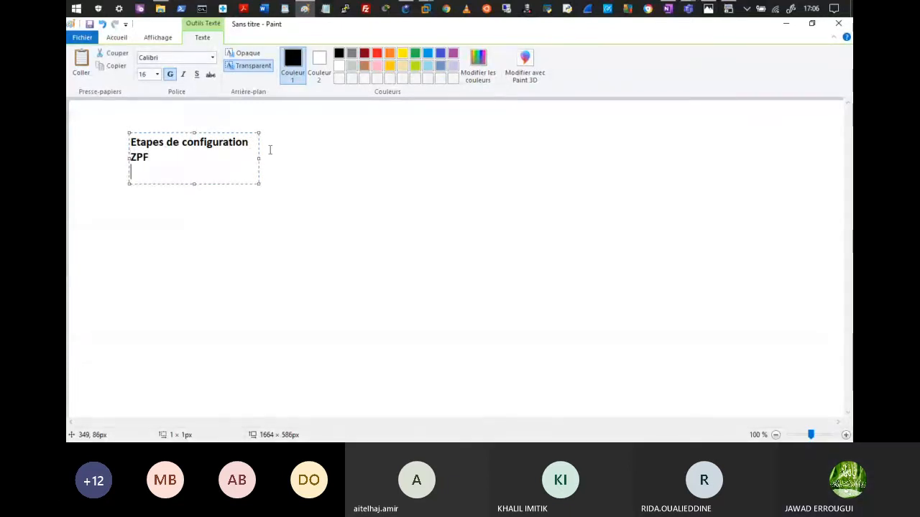
drag(259, 158, 352, 158)
key(Return)
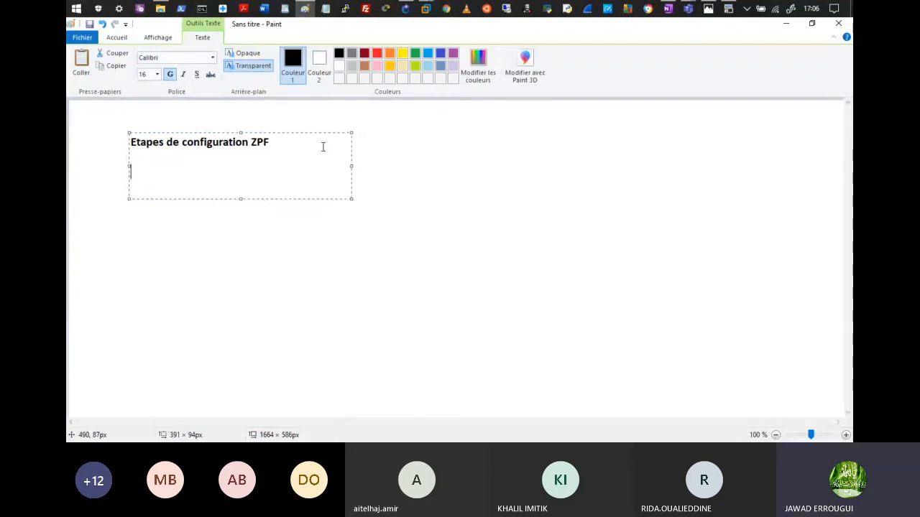
Step: List steps 1–3: zones de sécurité, trafic réseau à inspecter, règles d'inspection à appliquer
text(1 Créati)
text(on de zones de sécurité)
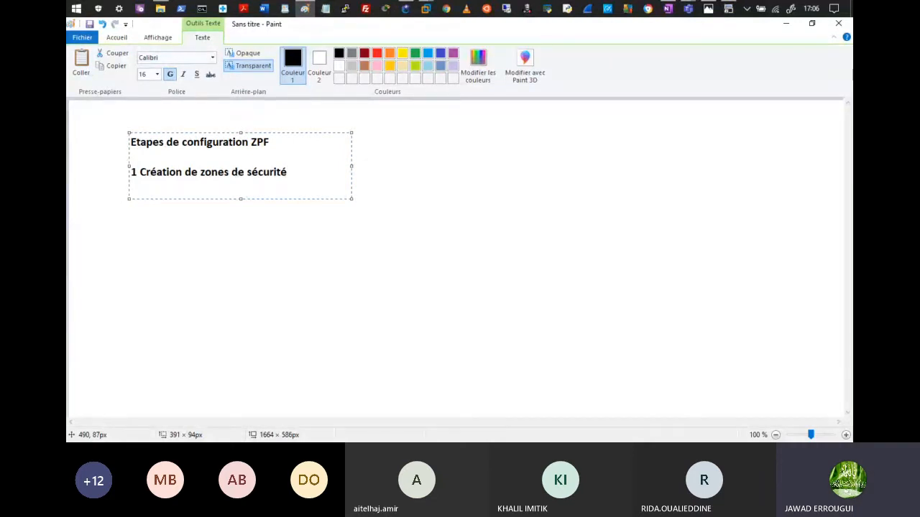
key(Return)
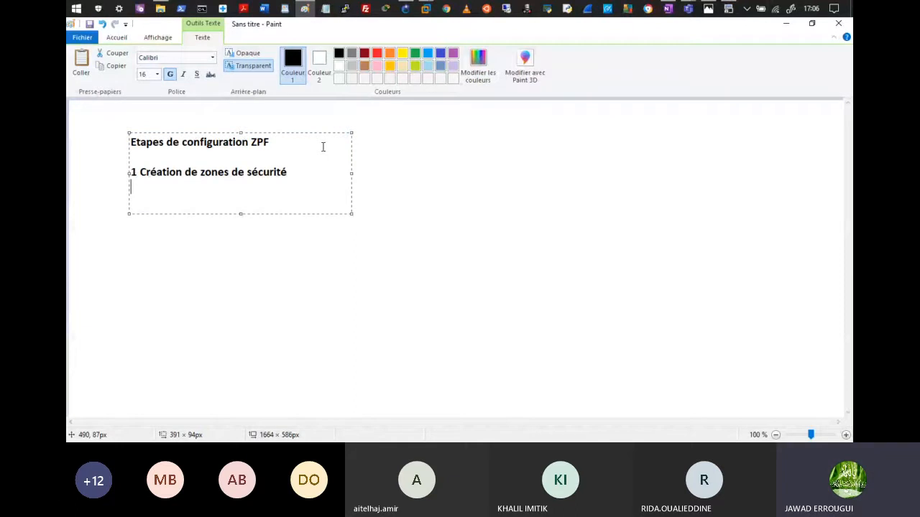
text(2)
text(Choix du trafic)
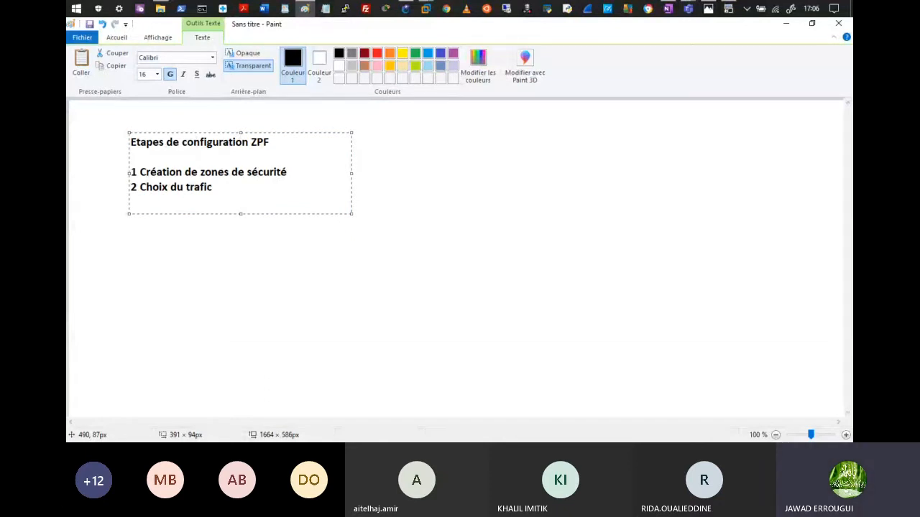
text( réseau à ins)
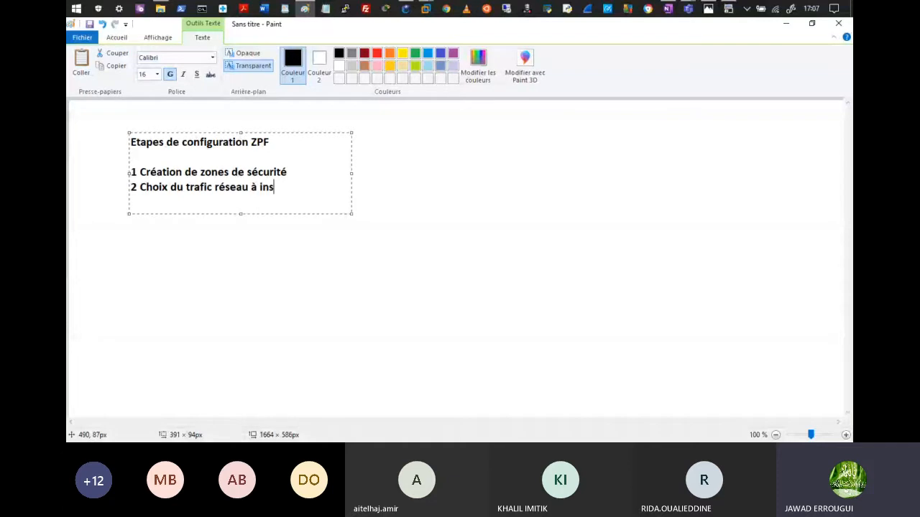
text(pect)
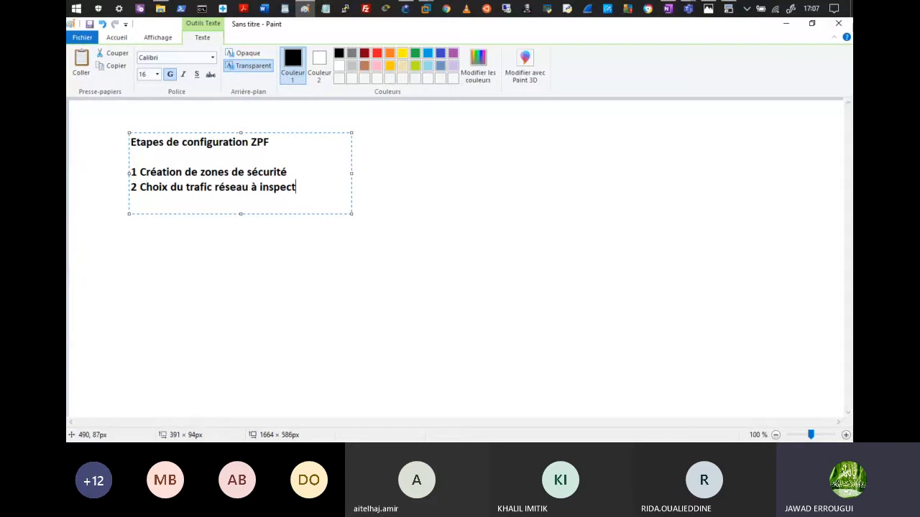
text(er)
key(Return)
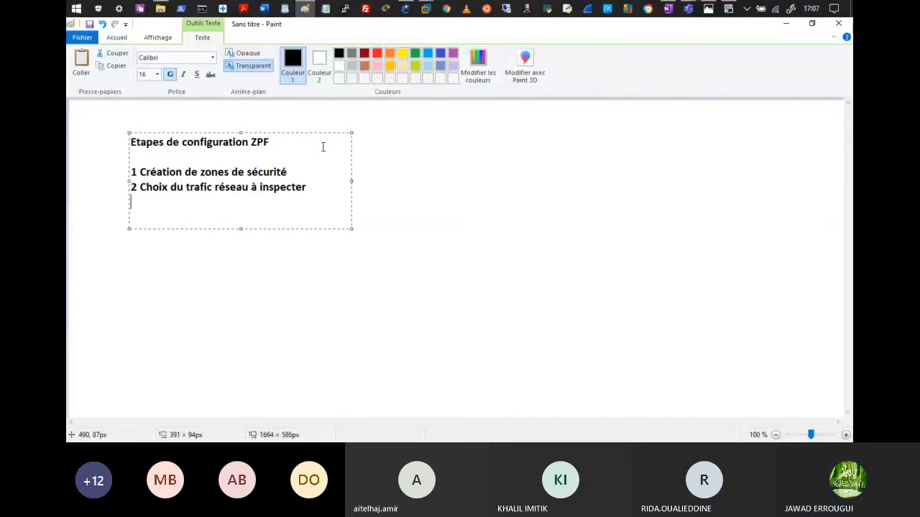
text(3 Cré)
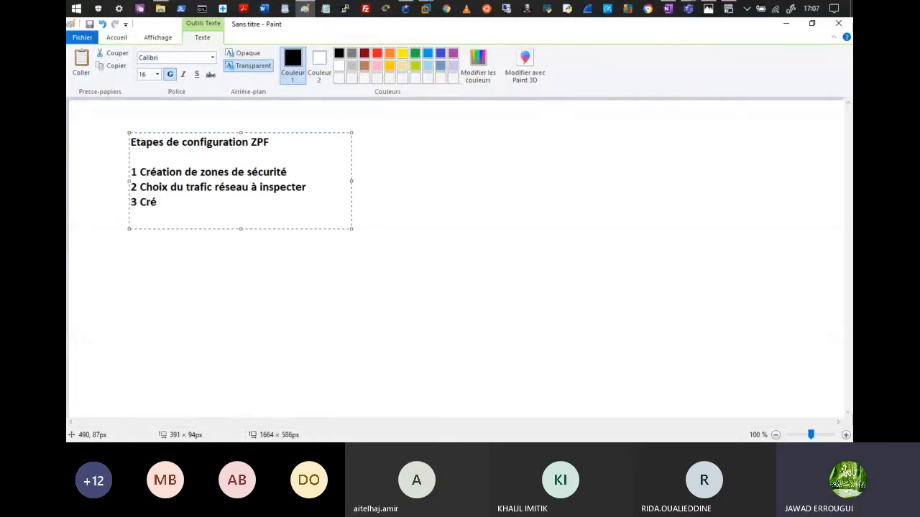
text(ation des)
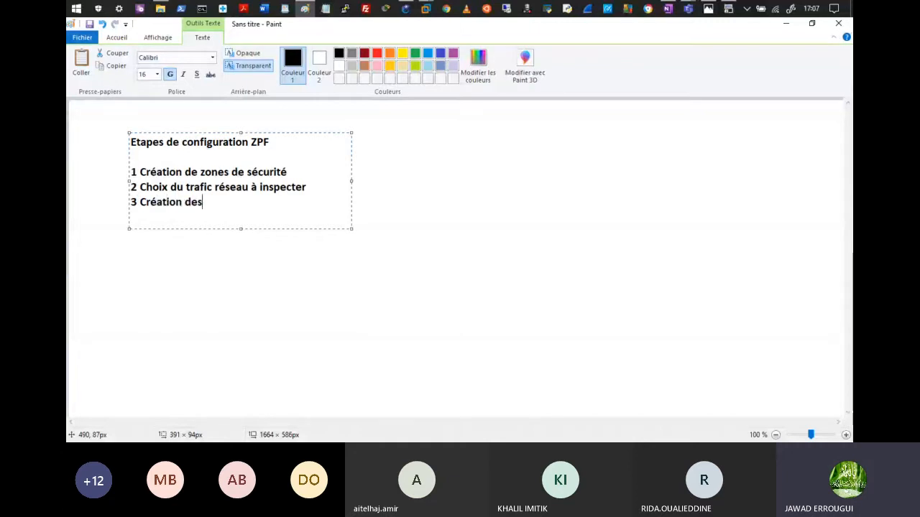
text( règles (s)
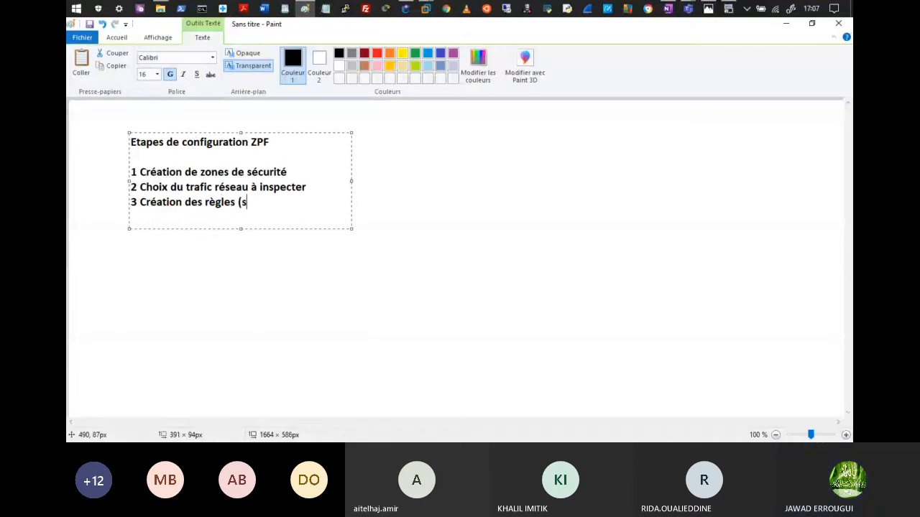
text(tratégies))
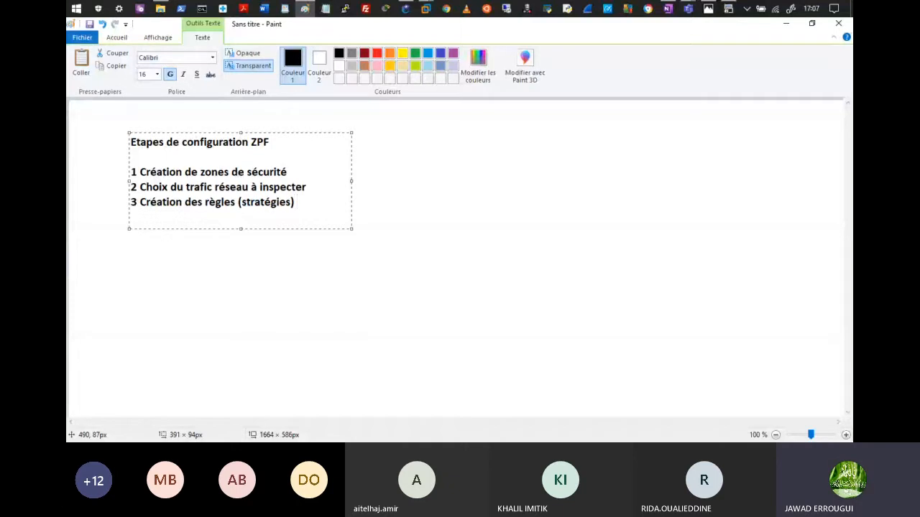
text( d'inspection)
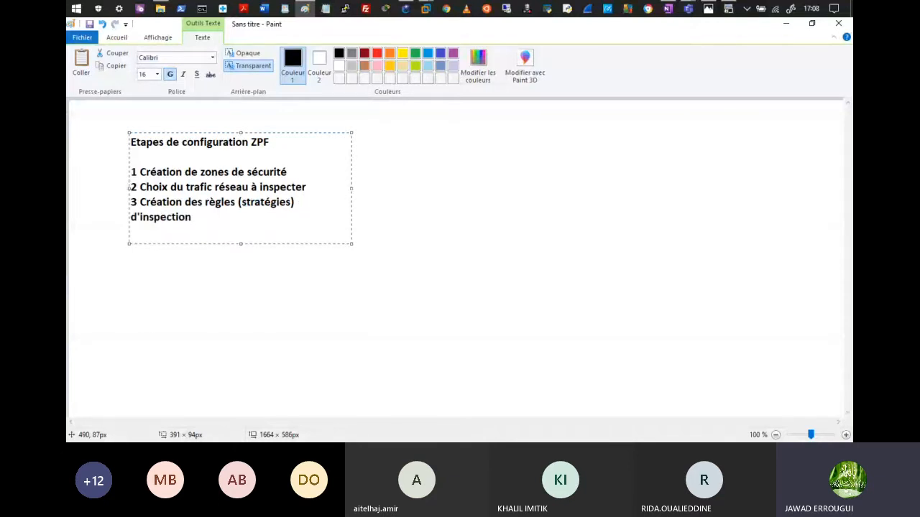
text( à appliq)
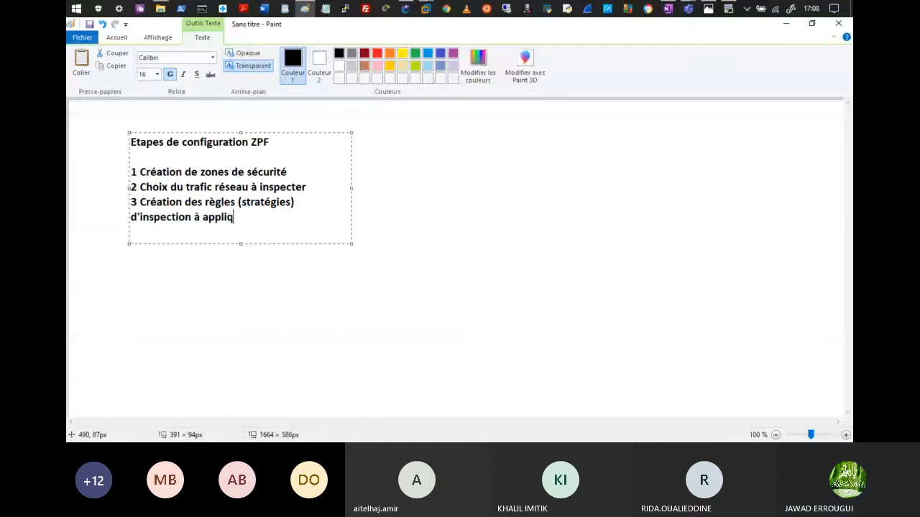
text(uer)
click(316, 198)
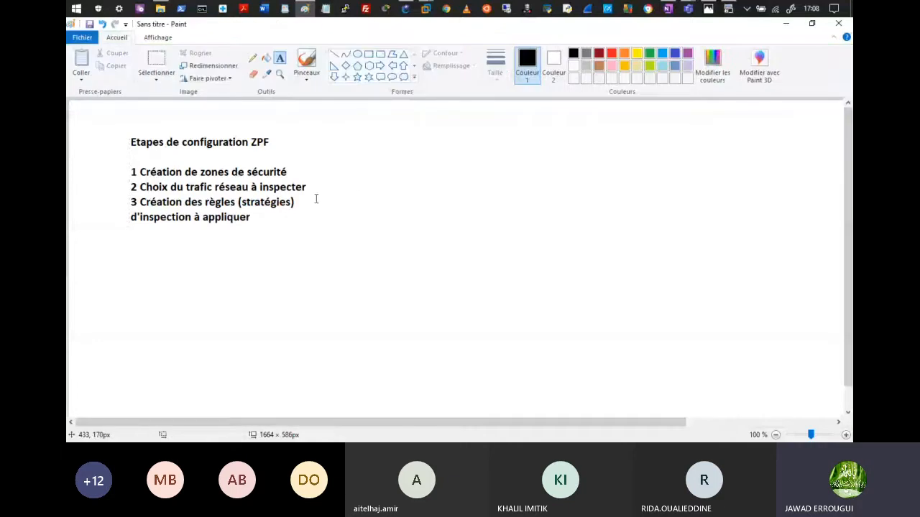
Step: Write step 4 'Appliquer la stratégie d'inspection à la paire de zone' in a new box below, widened to one line
click(261, 216)
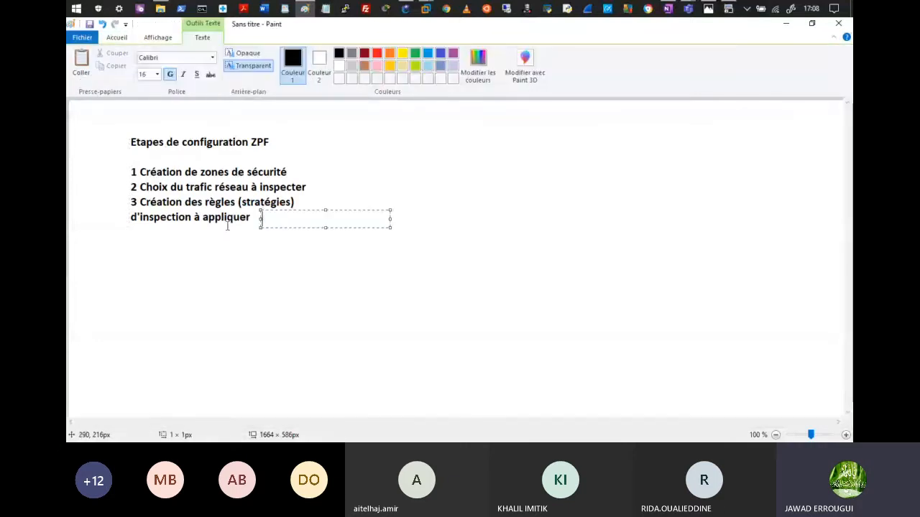
click(131, 232)
click(124, 231)
text(4)
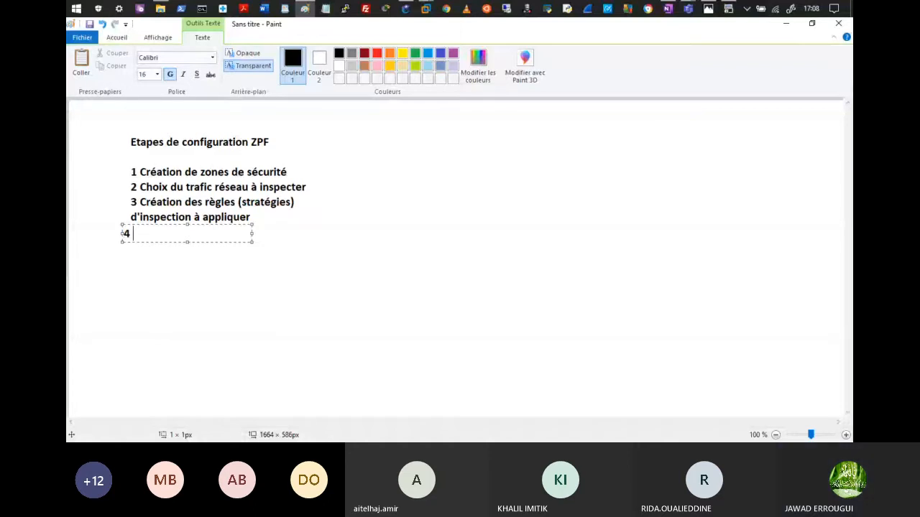
text(Appliq)
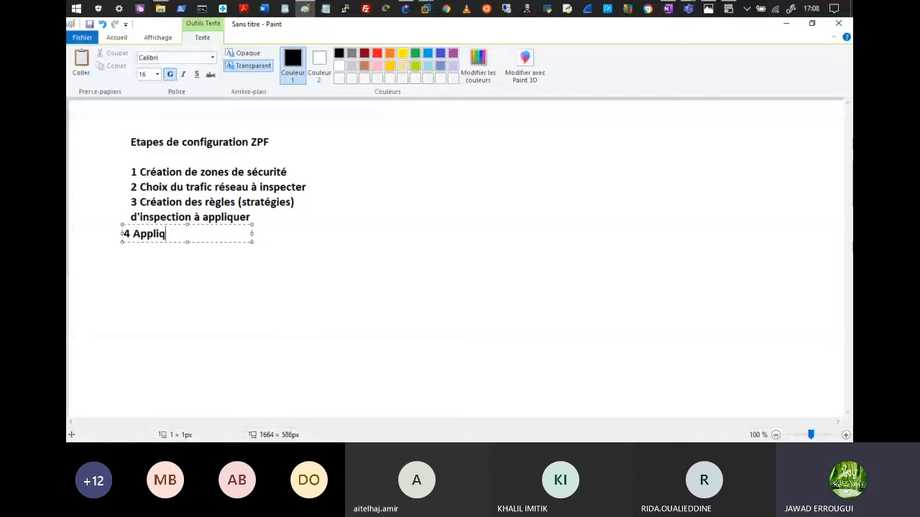
text(uer )
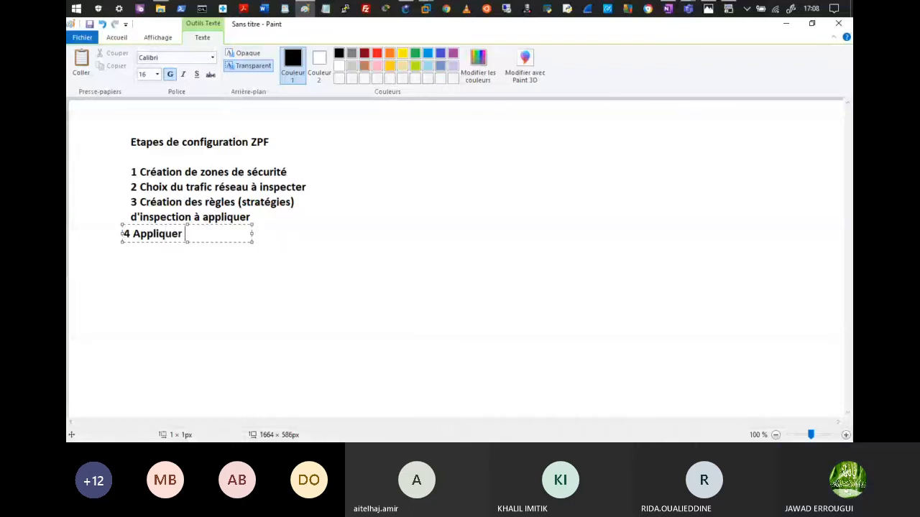
text(la stratégie d'inspectio)
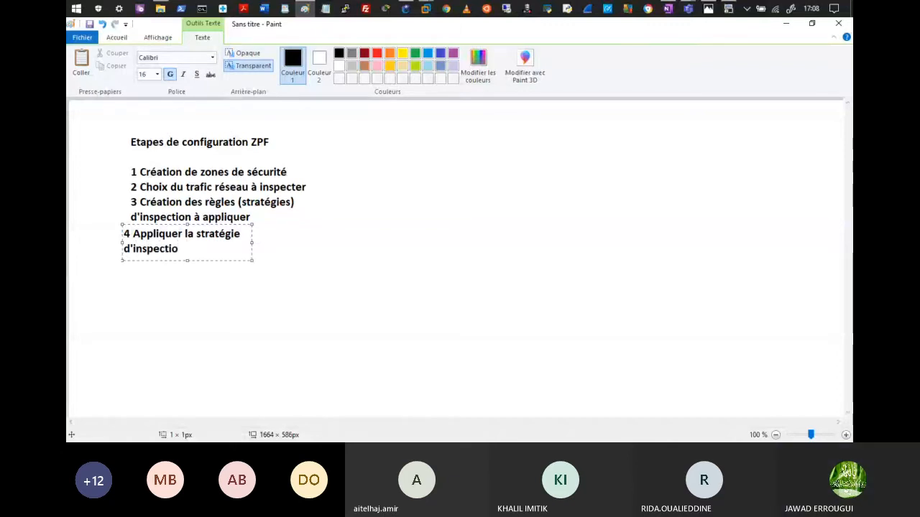
text(n)
text( à )
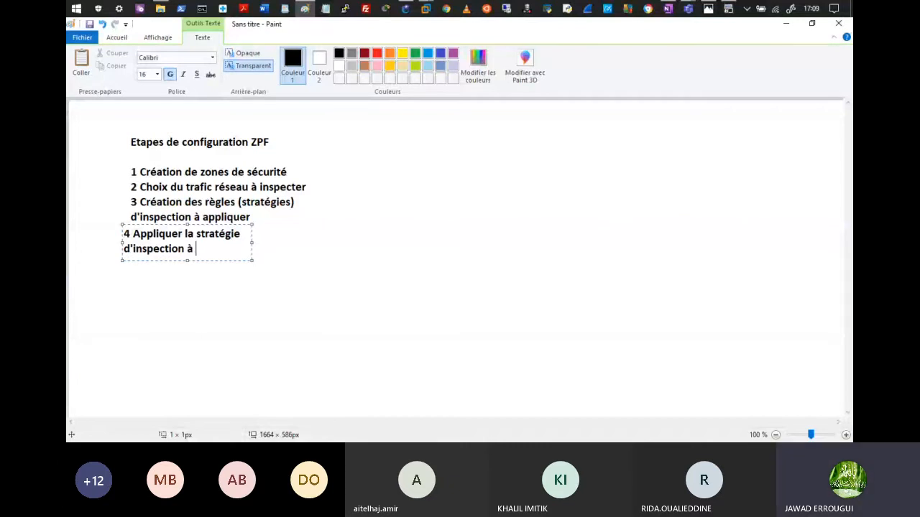
text(la paire de zone)
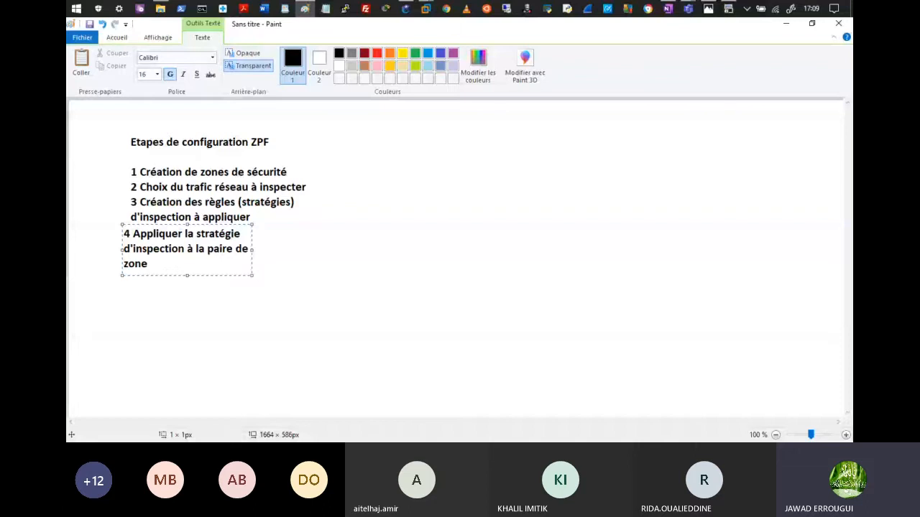
drag(252, 250, 414, 250)
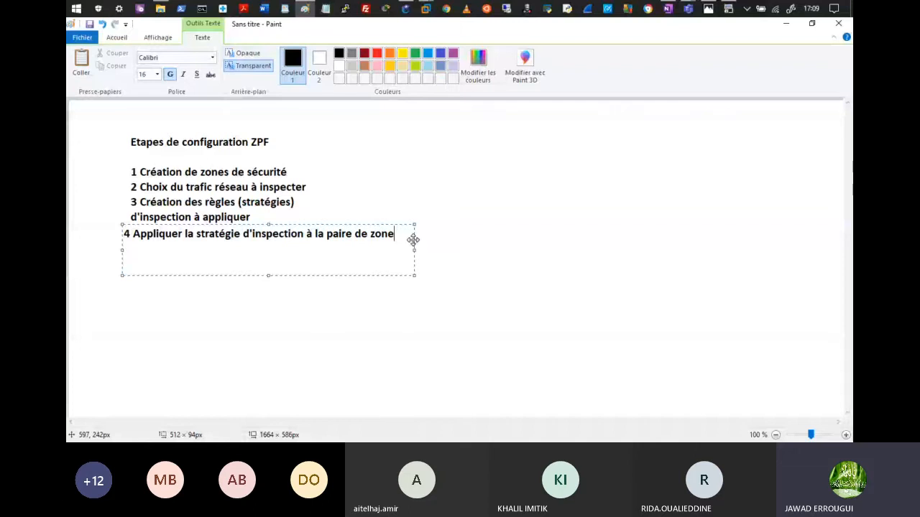
key(ctrl+shift+Left)
key(ctrl+shift+Left)
key(ctrl+shift+Left)
key(ctrl+shift+Left)
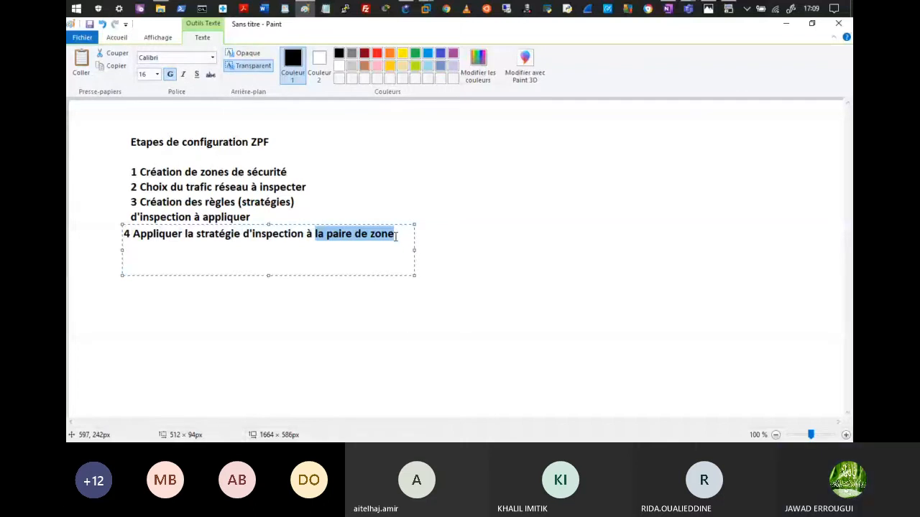
key(End)
Step: Type step 5 'joindre les interfaces aux zones de sécurité (crées à l'étape 1)' and widen the box
key(Return)
text(5 )
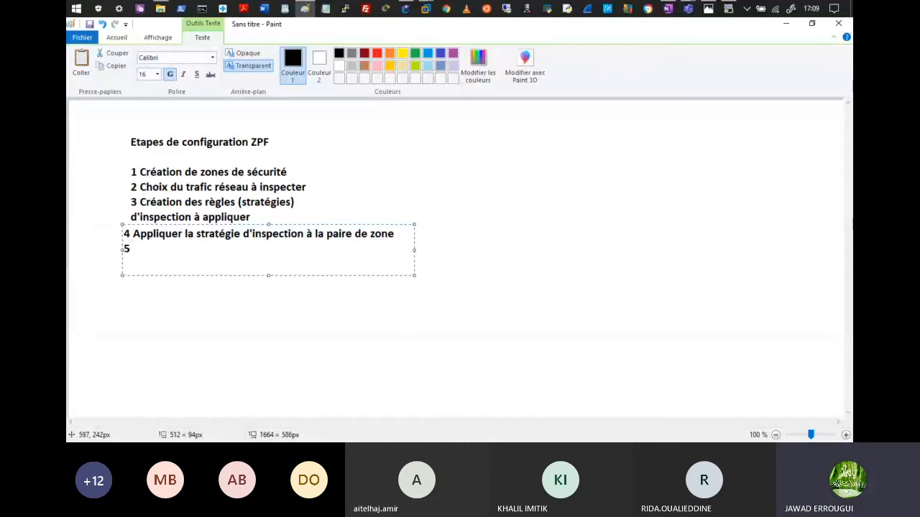
text(joindre les interface)
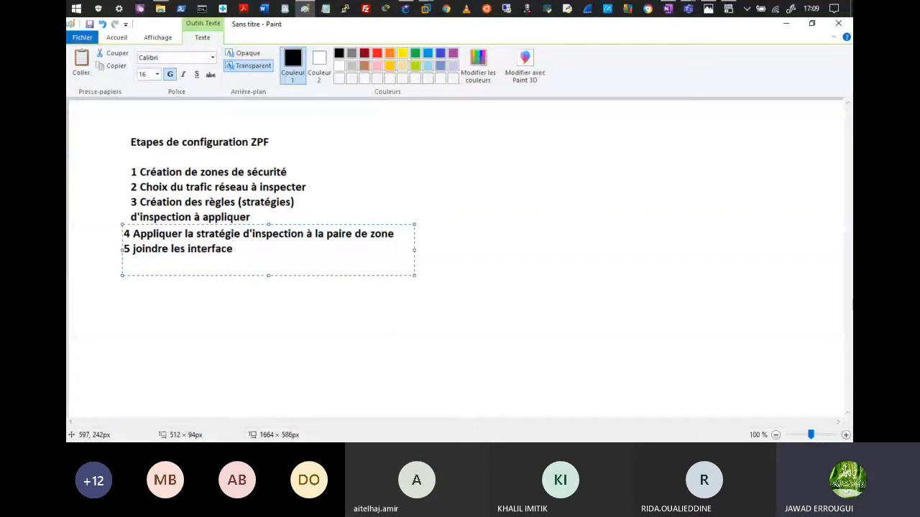
text(s aux zones)
text(de sécurité)
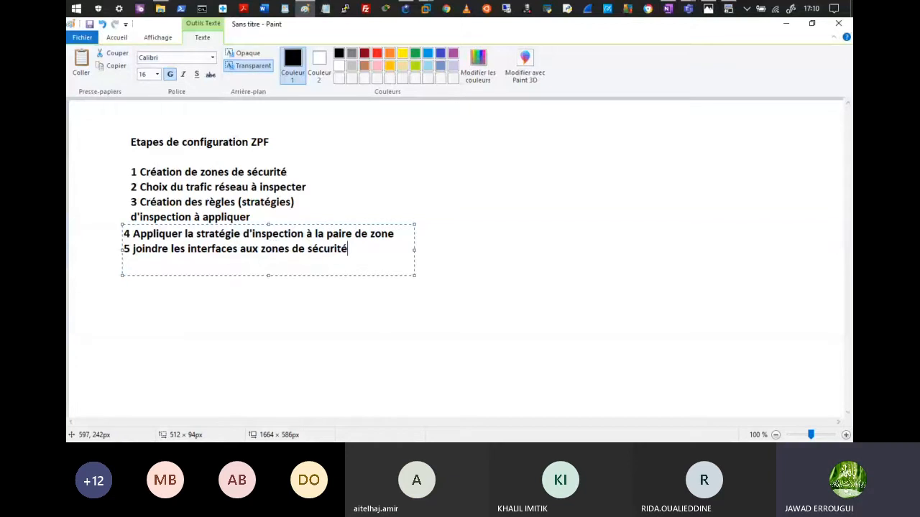
text( (cr)
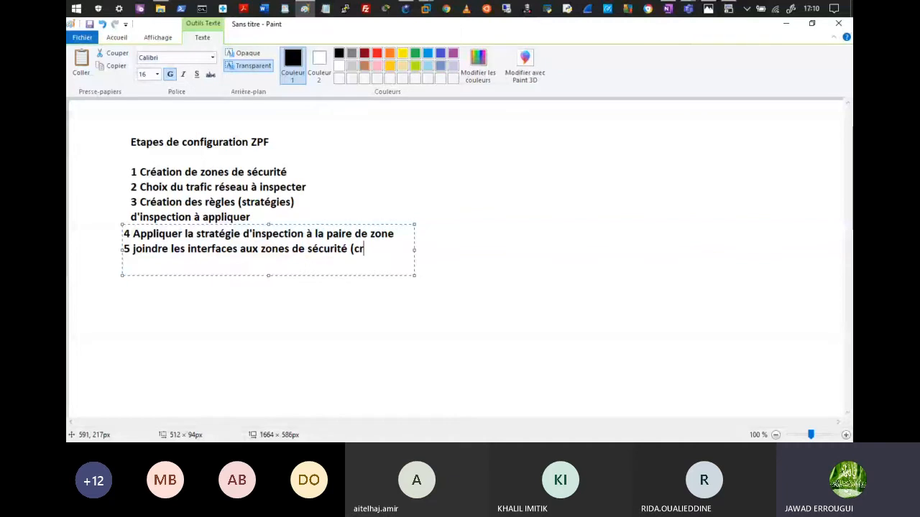
text(ées à l'étape 1)
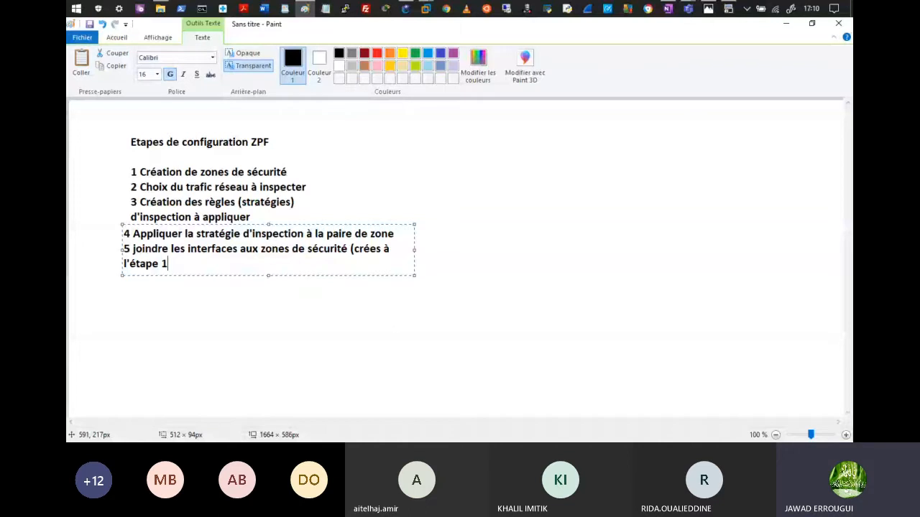
text())
drag(414, 250, 516, 250)
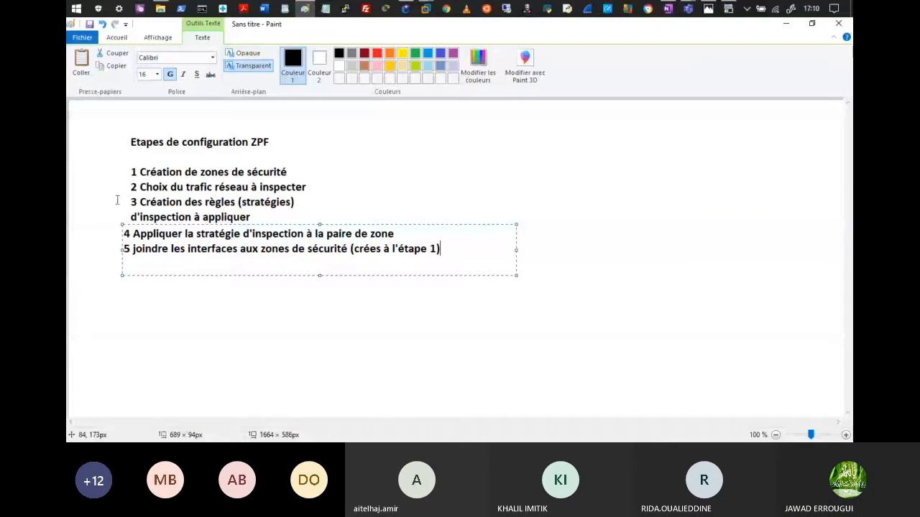
Step: Nudge steps 4 and 5 right to align with the list, then minimize Paint
click(118, 201)
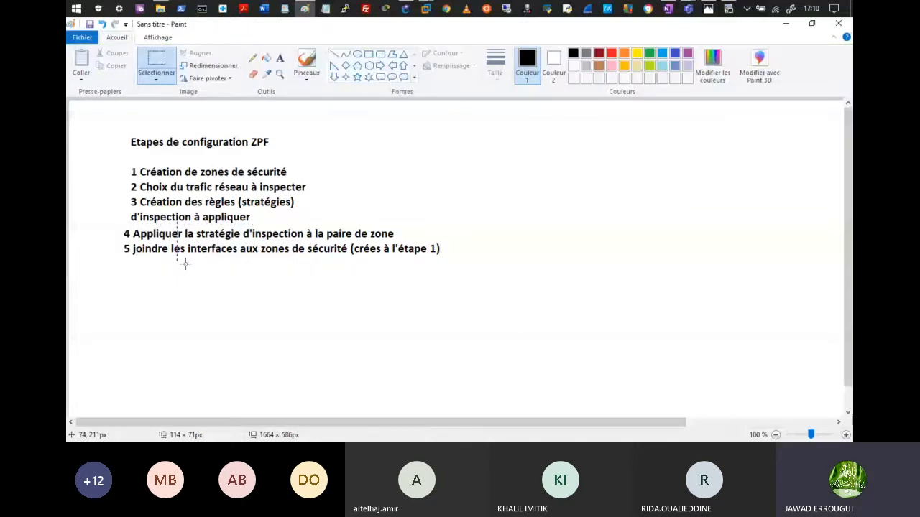
drag(185, 264, 191, 266)
click(420, 331)
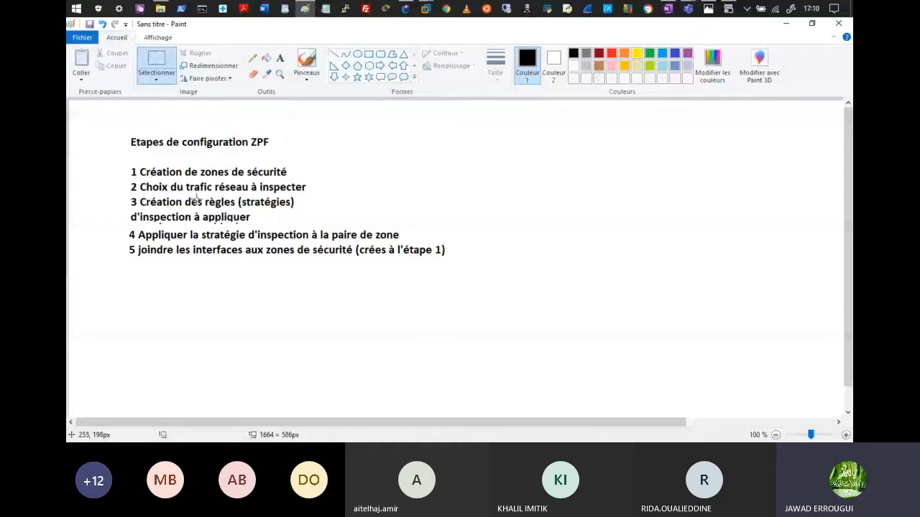
click(786, 26)
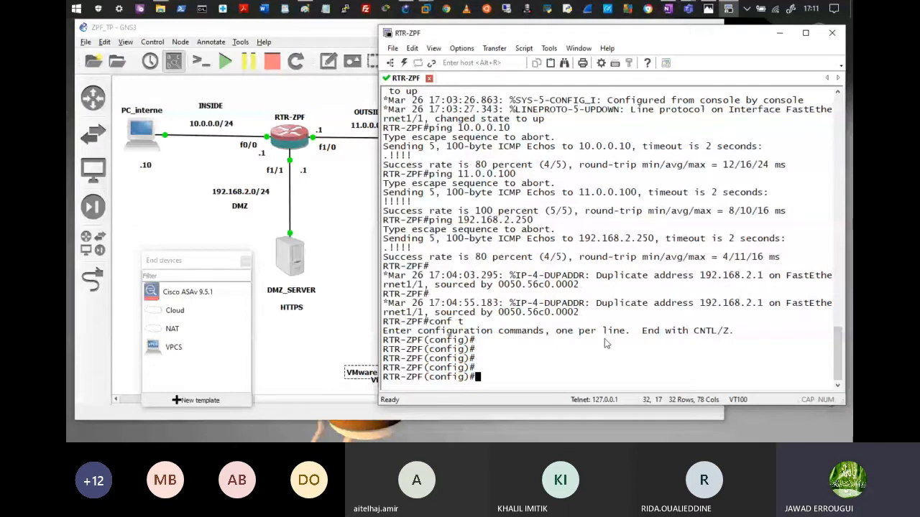
Step: Enter zone security ZS_INSIDE, ZS_OUTSIDE and ZS_DMZ at RTR-ZPF's global configuration prompt
text(zone)
text(security ZS_)
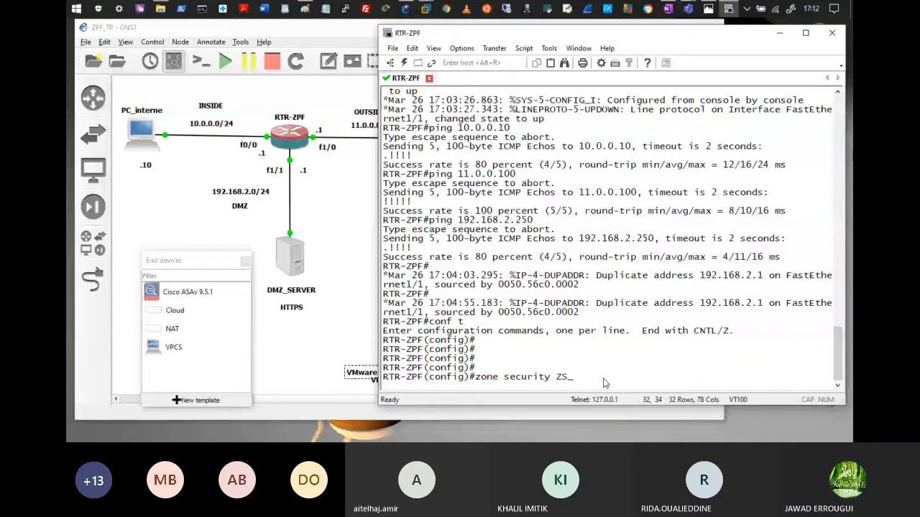
text(INSIDE)
key(Return)
text(zone security ZS_O)
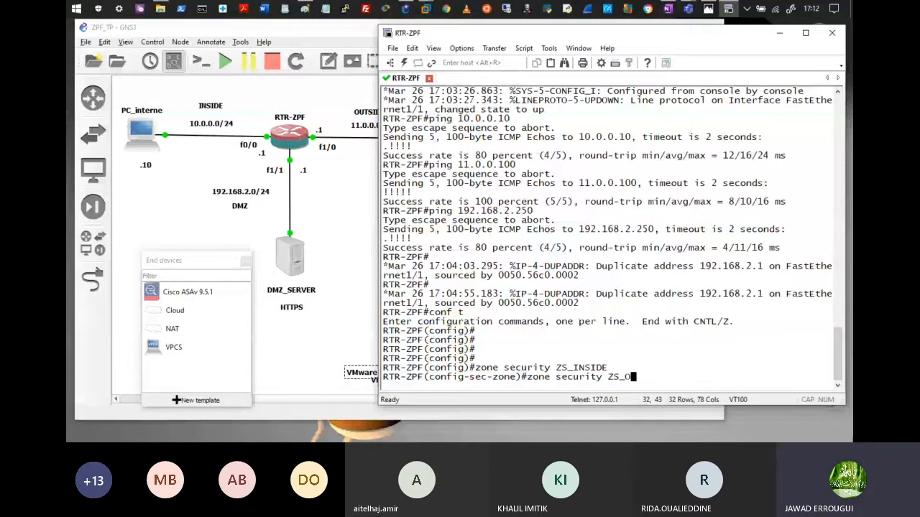
text(UTSIDE)
key(Return)
text(zone security ZS_DMZ)
key(Return)
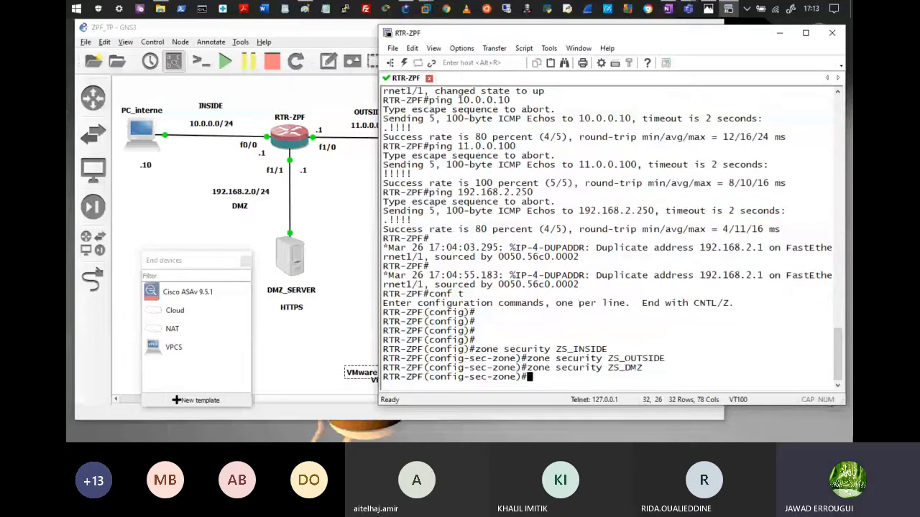
Step: Bring up the Paint list to point out step 1, then minimize it back to the console
click(305, 8)
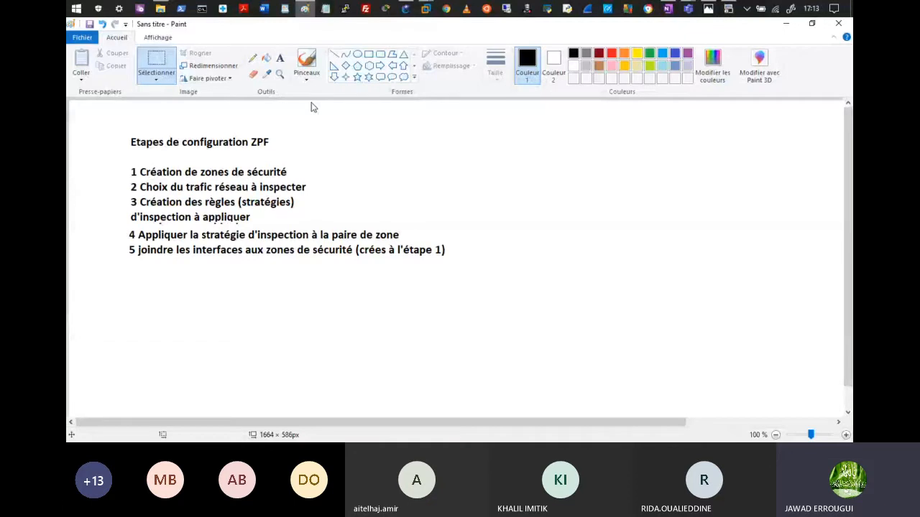
drag(138, 177, 176, 177)
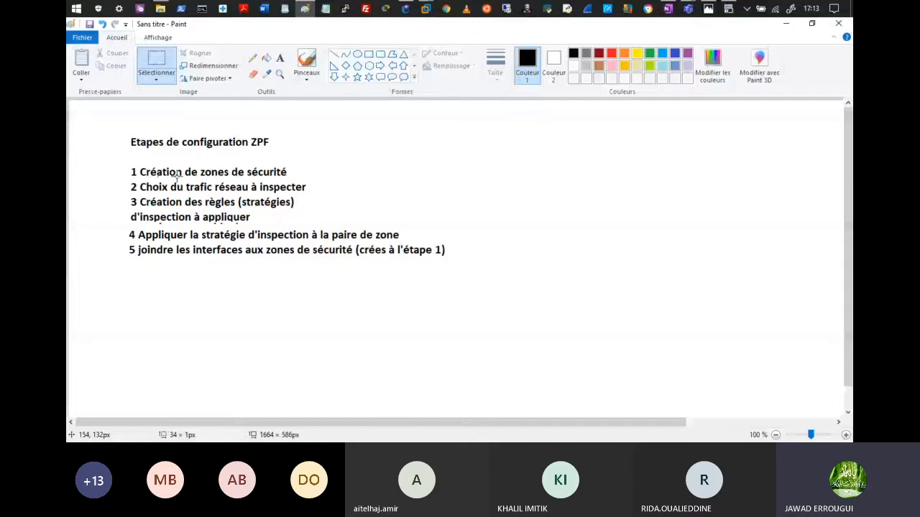
click(786, 24)
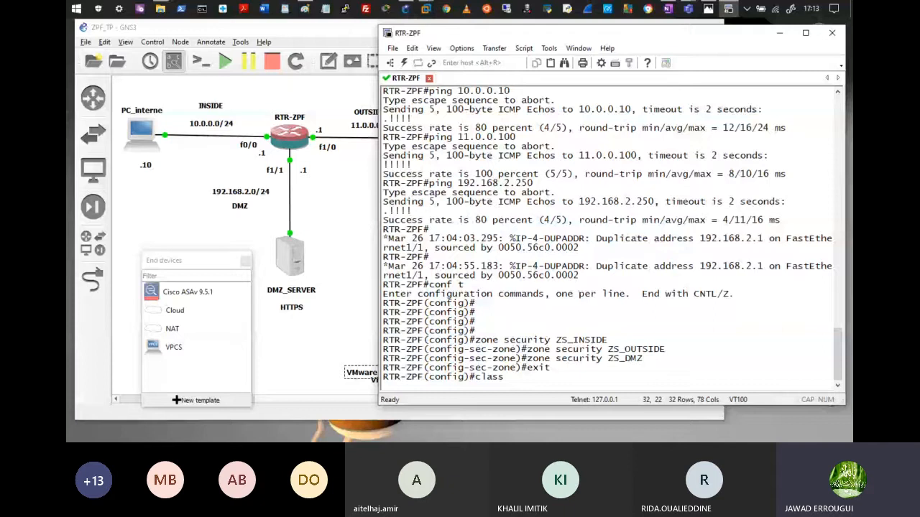
Step: Enter class-map type inspect CM_TCP on RTR-ZPF
key(Tab)
text(-map)
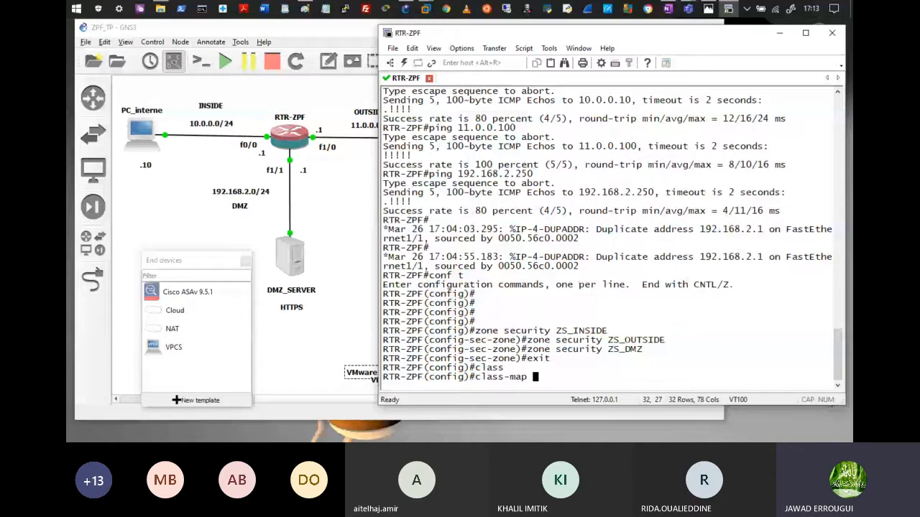
text(type inspect)
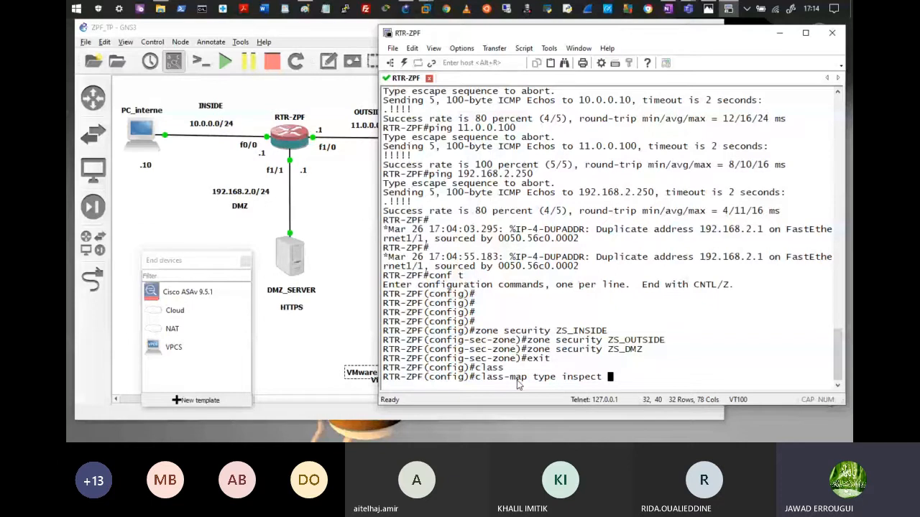
drag(476, 378, 481, 379)
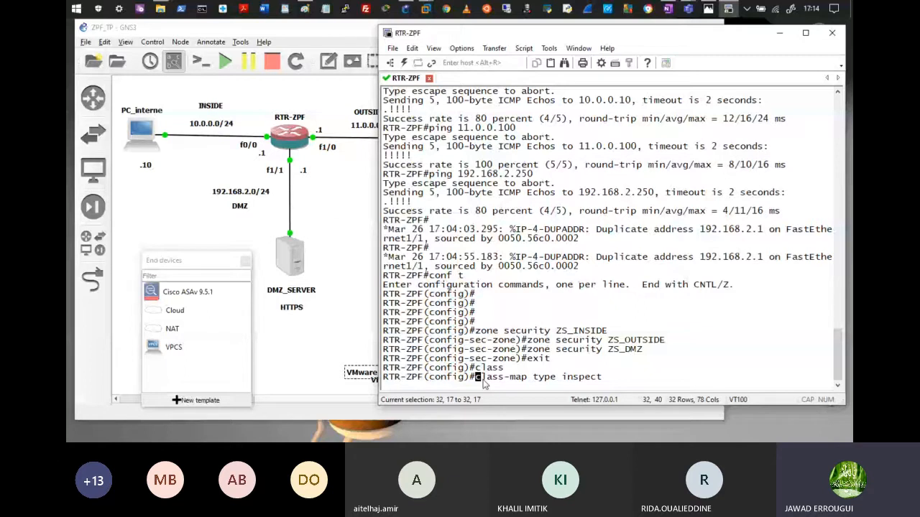
click(645, 381)
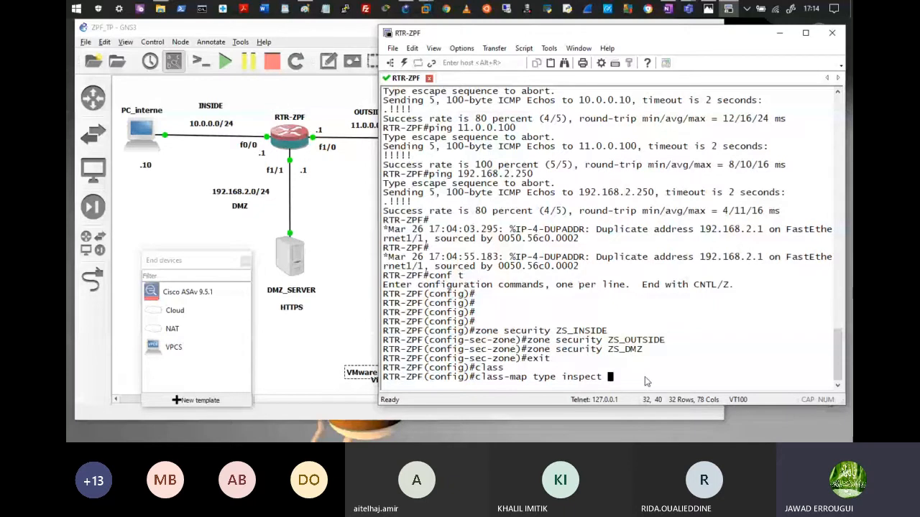
text(CM)
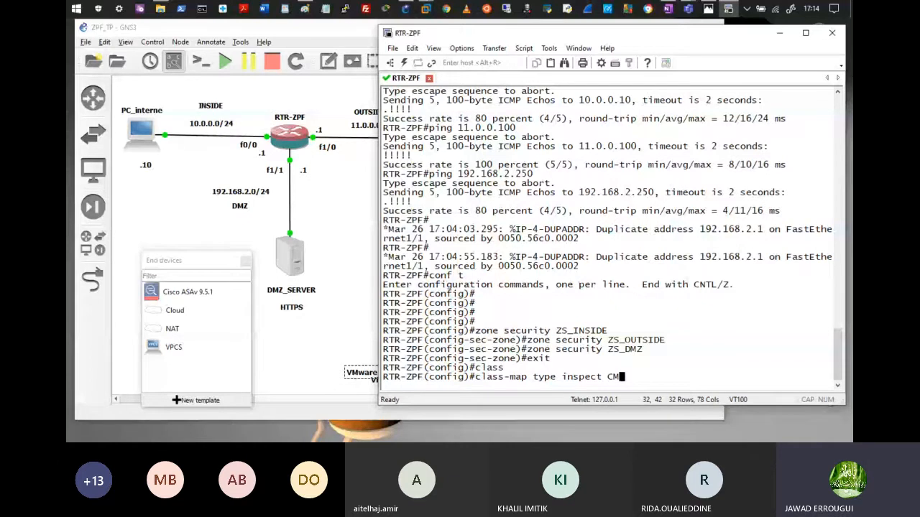
text(_TCP)
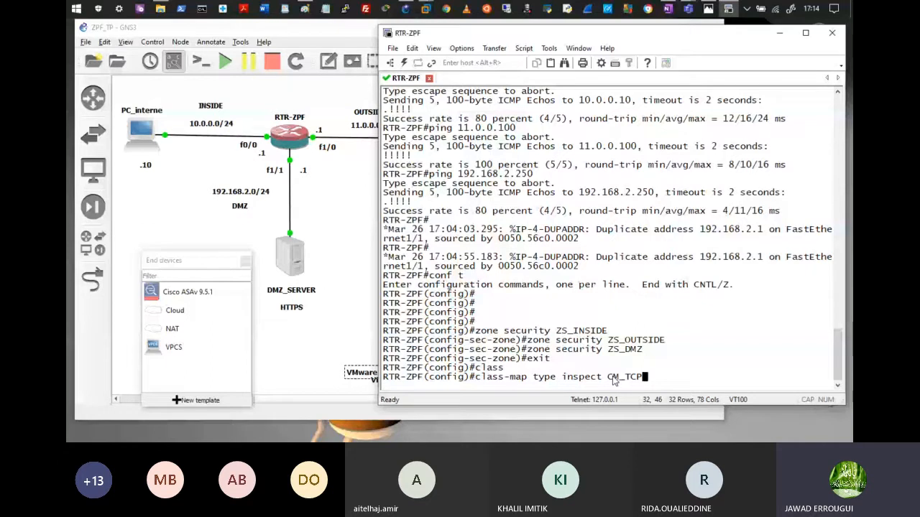
key(Return)
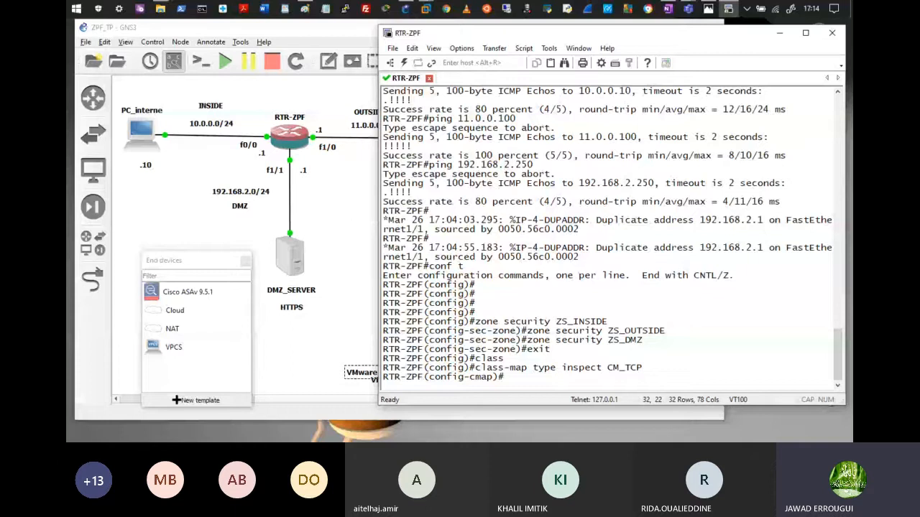
Step: Make CM_TCP match protocol tcp and exit the class-map
text(matc)
text(h)
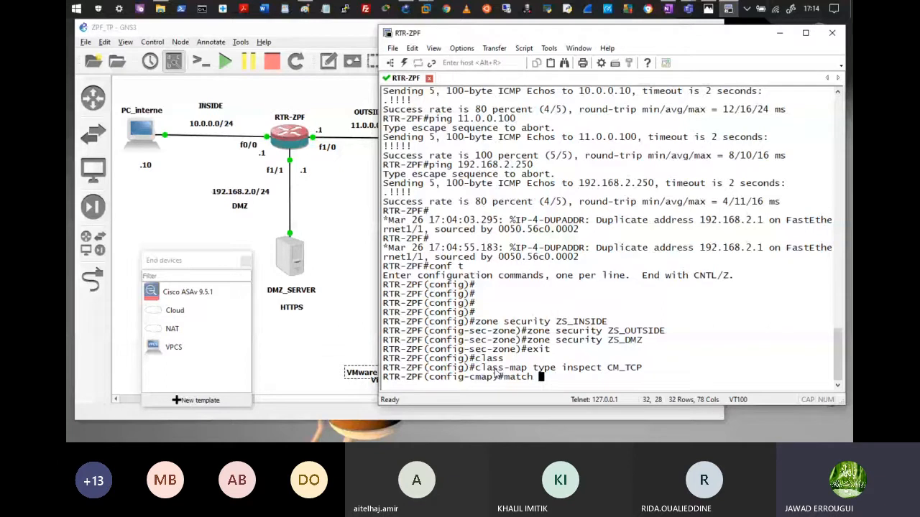
text(protocol)
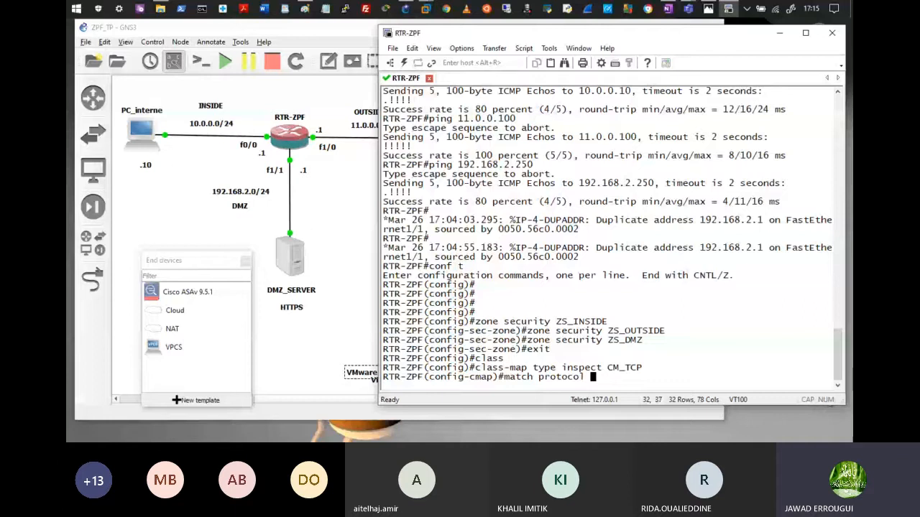
text(? tcp)
key(Return)
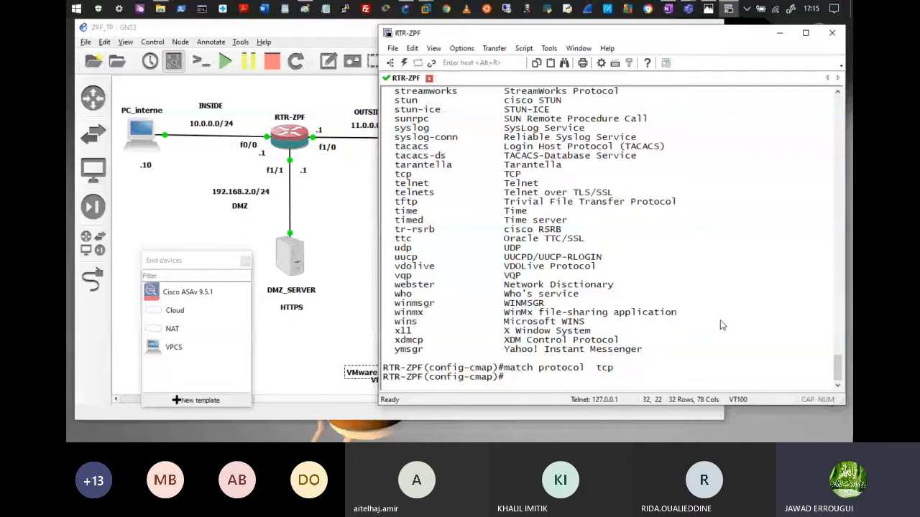
text(exit)
key(Return)
Step: Create inspect class-map CM_UDP with match protocol udp
text(class-map type inspect CM_UDP)
key(Return)
text(match pro)
key(Tab)
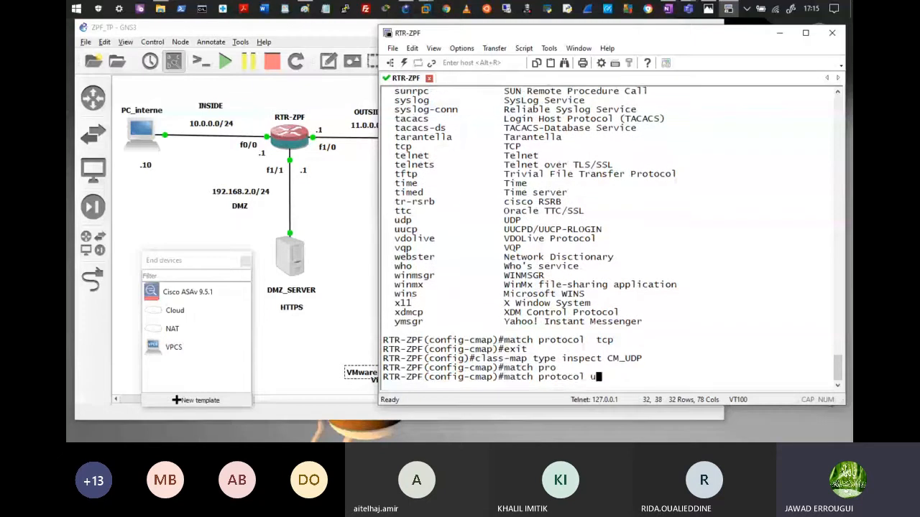
text(ud)
key(Tab)
key(Return)
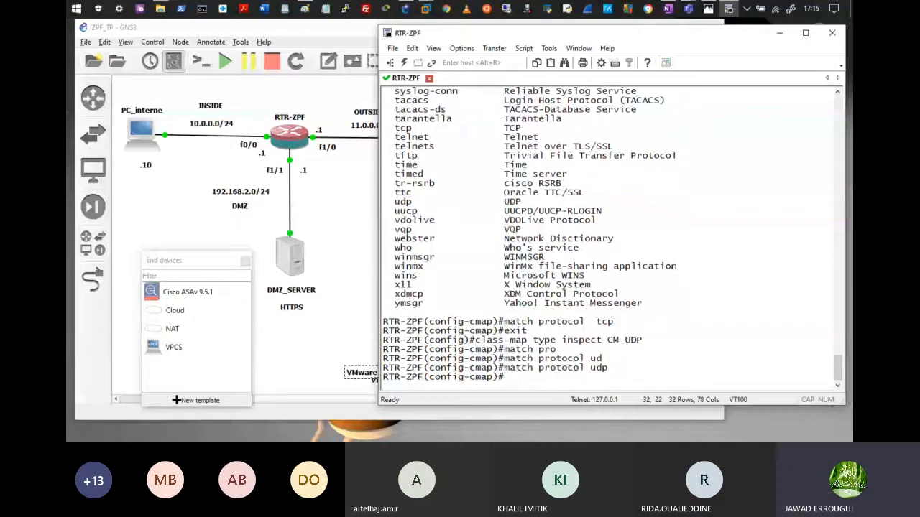
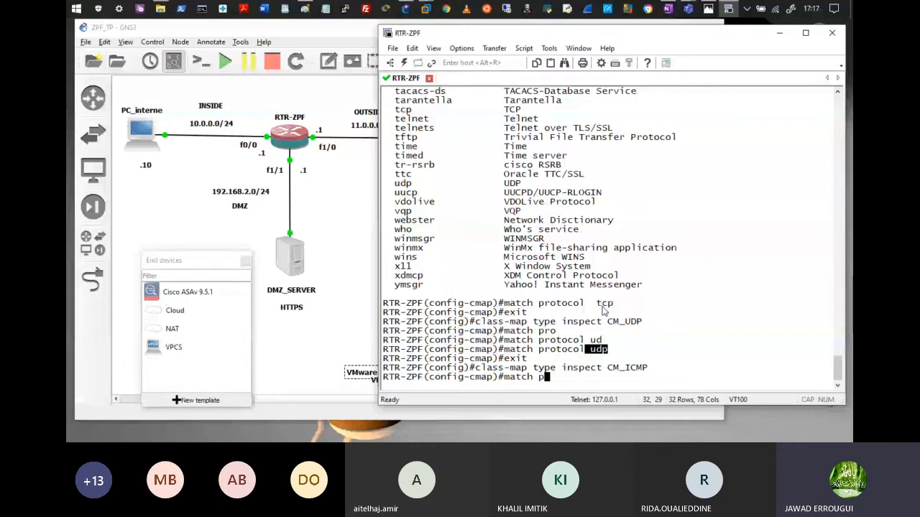
Step: Add 'match protocol icmp' to class-map CM_ICMP and exit to global configuration
double_click(616, 323)
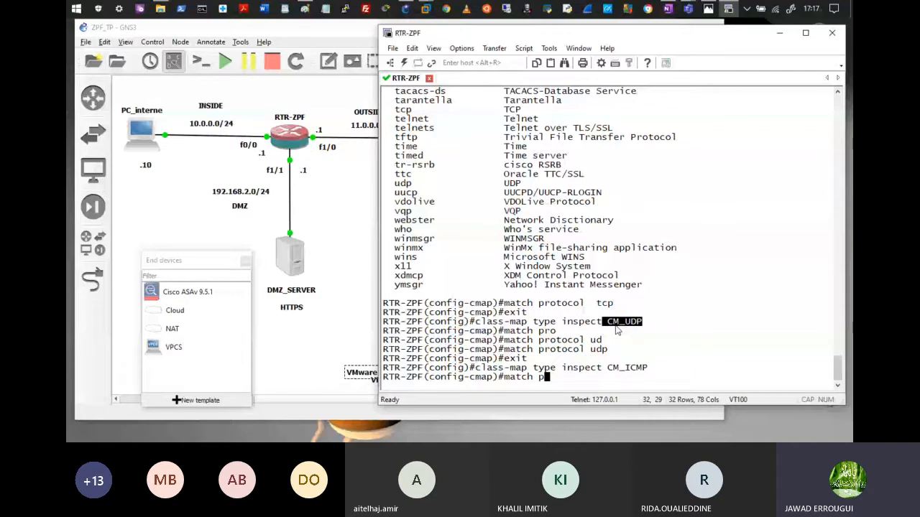
double_click(599, 350)
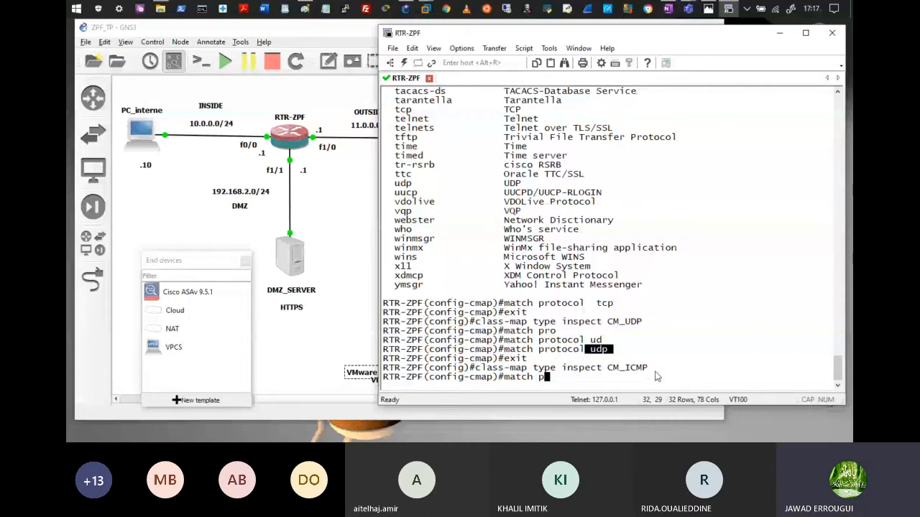
text(ro)
key(Tab)
text(icm)
key(Tab)
key(Return)
key(Return)
key(Return)
key(Return)
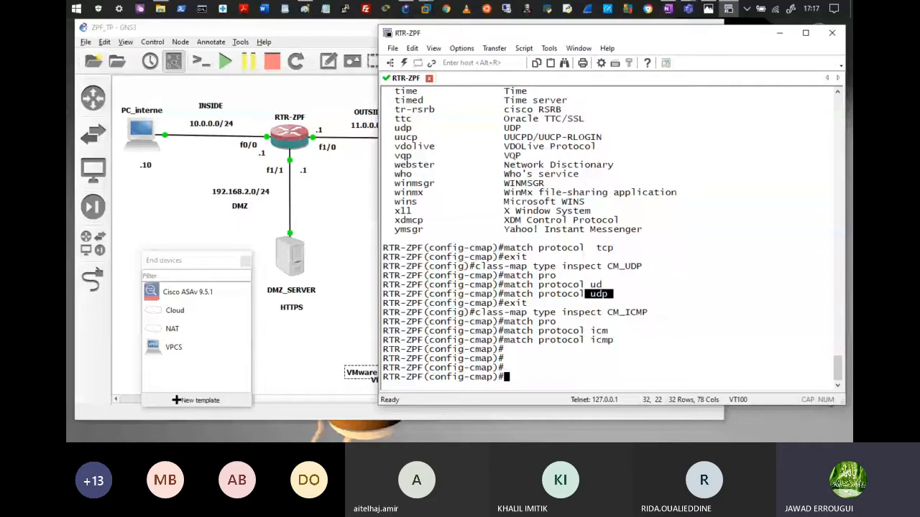
key(Return)
text(exit)
key(Return)
key(Return)
key(Return)
key(Return)
mouse_move(296, 10)
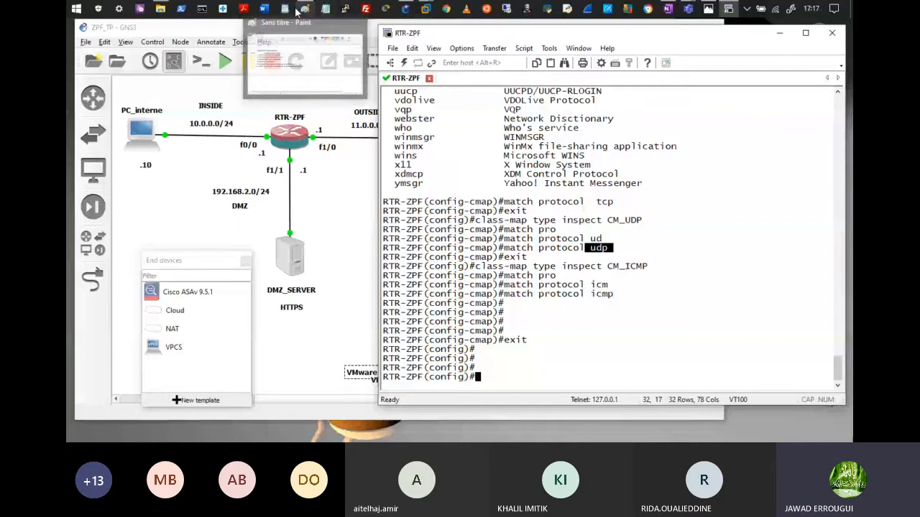
Step: Review the ZPF steps list in Paint, then start a policy-map command on RTR-ZPF
click(296, 10)
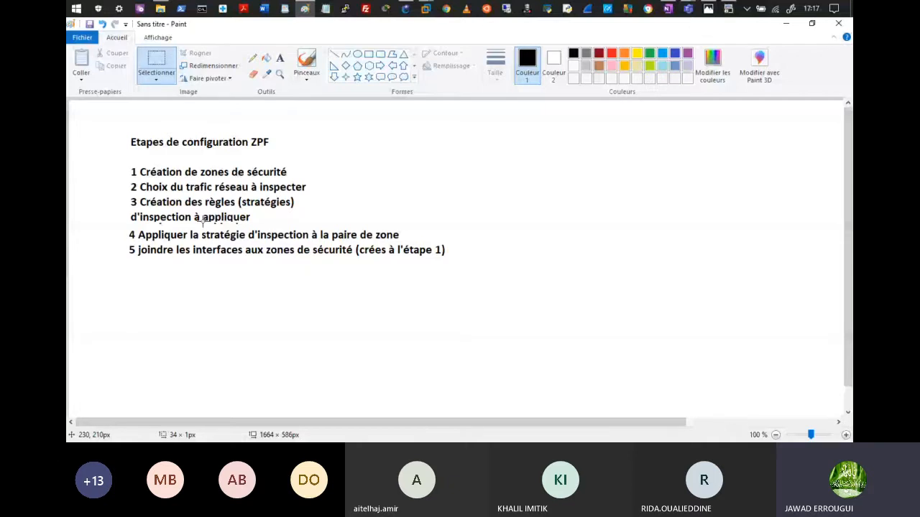
key(Tab)
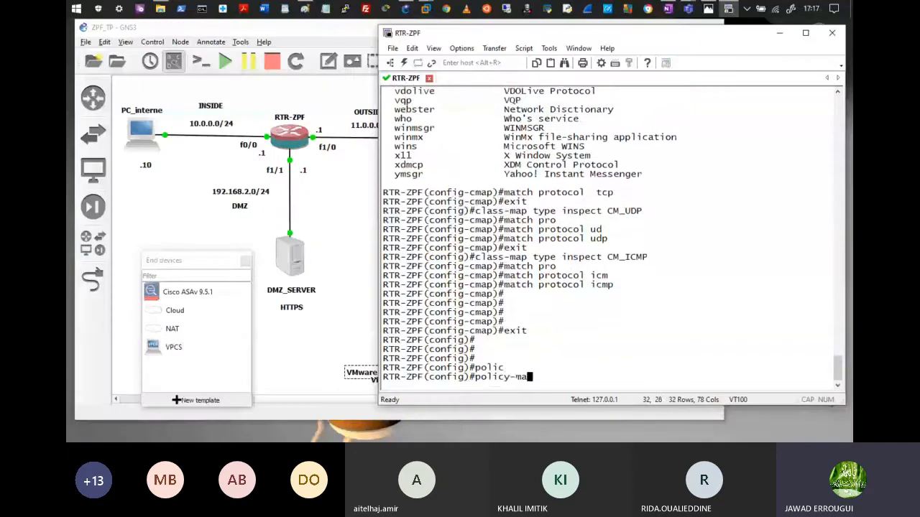
text(p)
key(Tab)
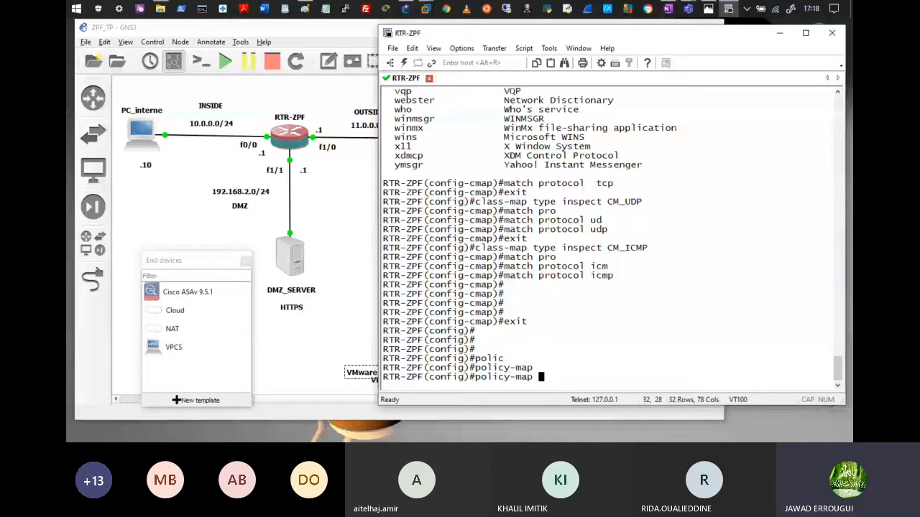
Step: Create policy-map type inspect PM_IN2OUT and begin a 'class CM' command inside it
text(type in)
key(Tab)
text(PM)
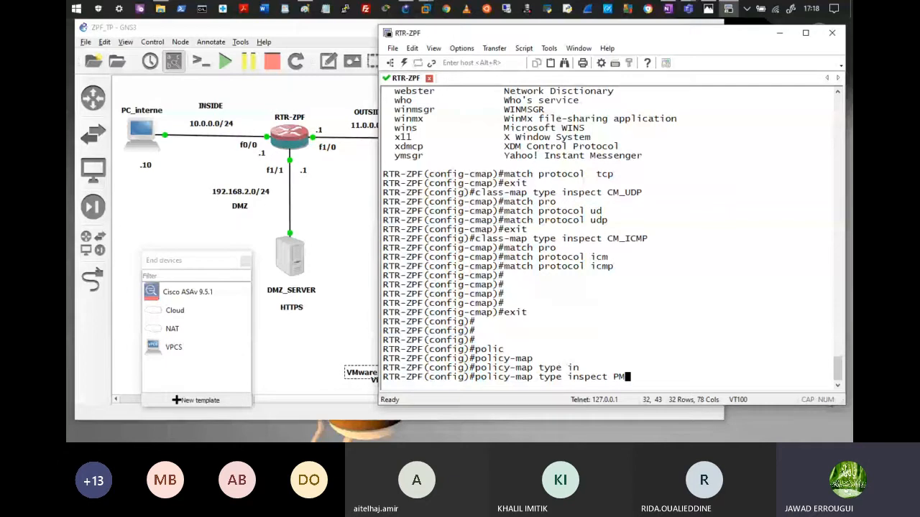
text(_IN2OUT)
key(Return)
text(class)
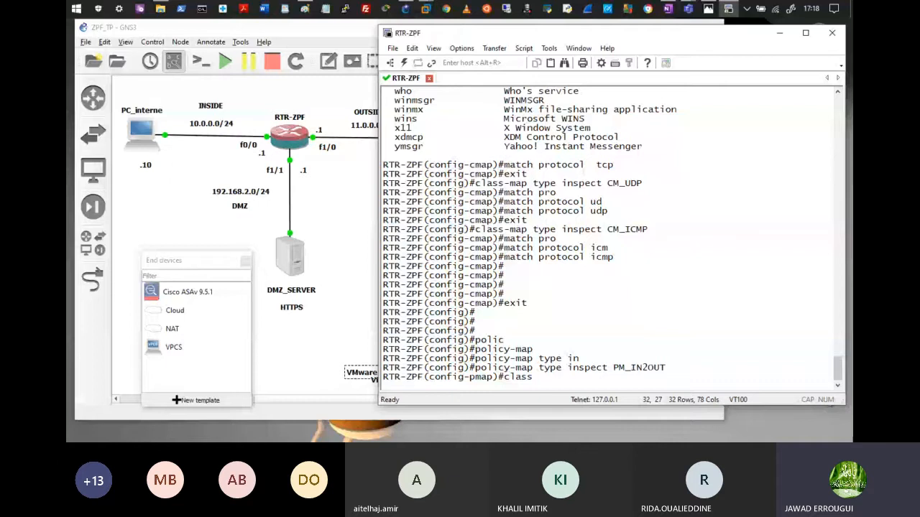
drag(608, 183, 652, 187)
click(653, 186)
text(CM)
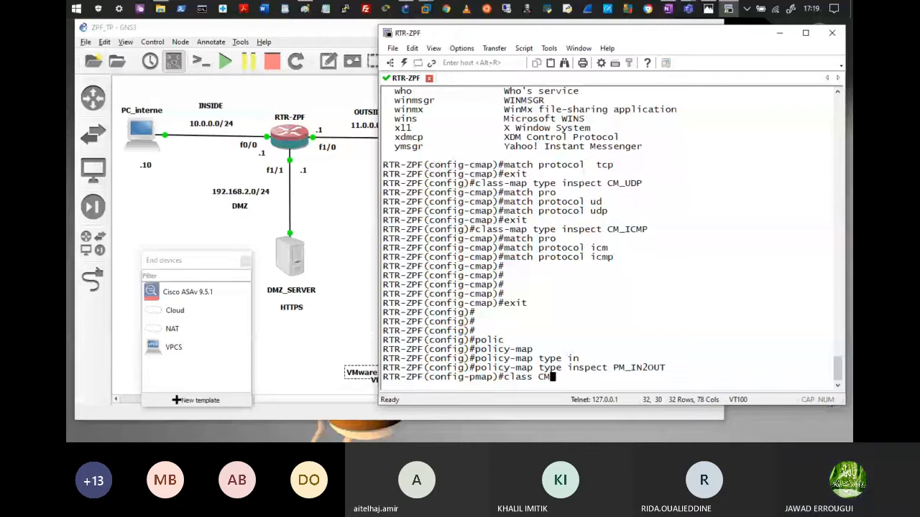
Step: Attach class CM_TCP to PM_IN2OUT, list its available actions, and exit the class
text(_TCP)
key(Return)
text(?)
drag(394, 302, 429, 304)
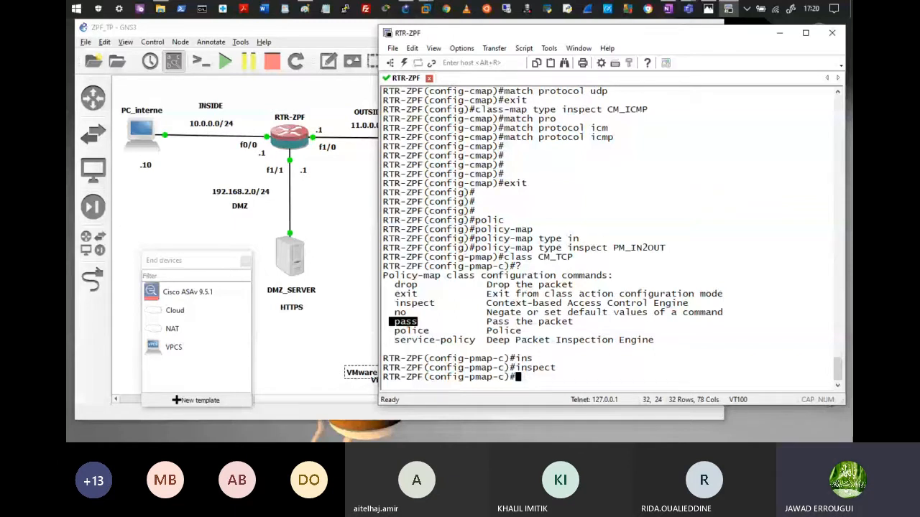
key(Return)
key(Return)
key(Return)
key(Return)
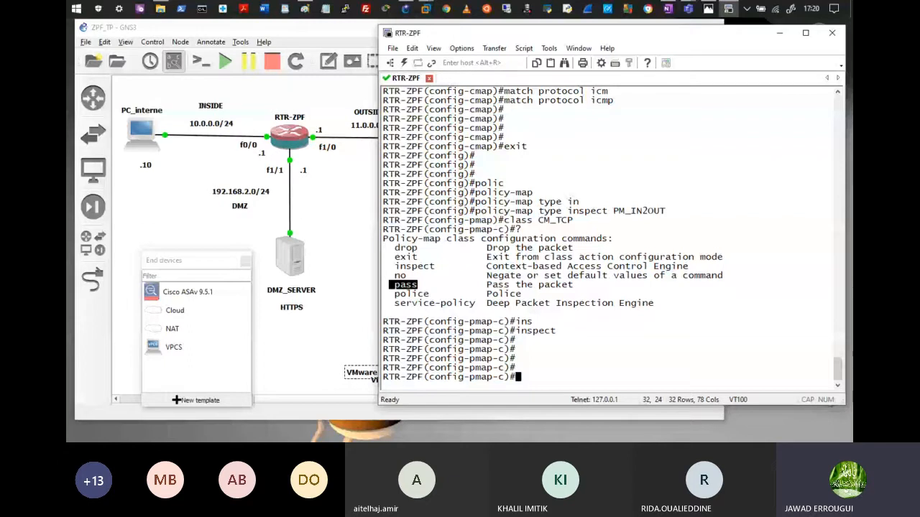
text(exit)
key(Return)
key(Return)
key(Return)
Step: Apply inspect to the CM_UDP and CM_ICMP classes, exit the policy map, and return to Paint
text(inspect)
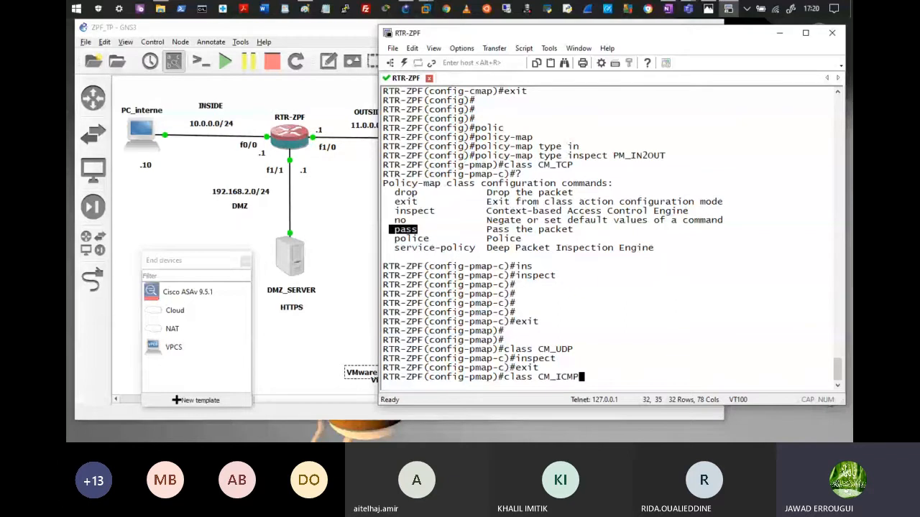
key(Return)
text(ins)
key(Return)
text(inspect)
key(Return)
text(exit)
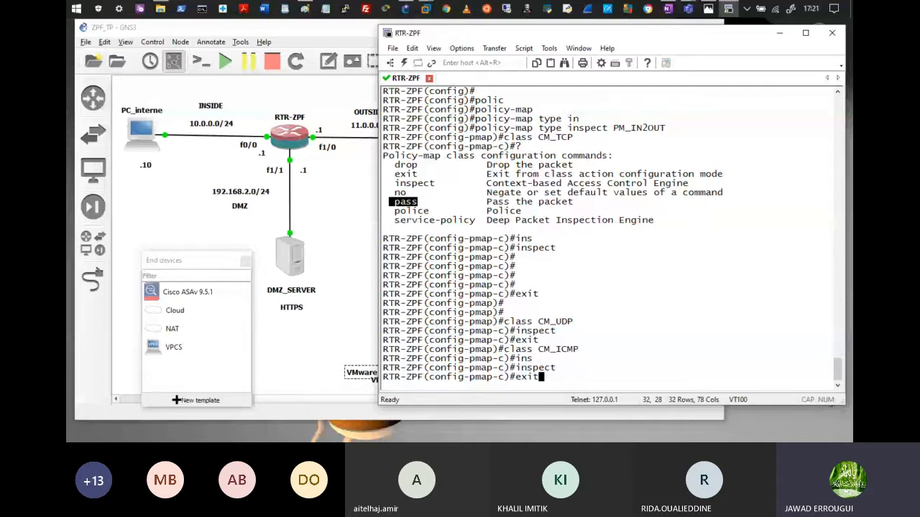
key(Return)
key(Return)
text(exit)
key(Return)
key(Return)
key(Return)
key(Return)
key(Return)
key(Return)
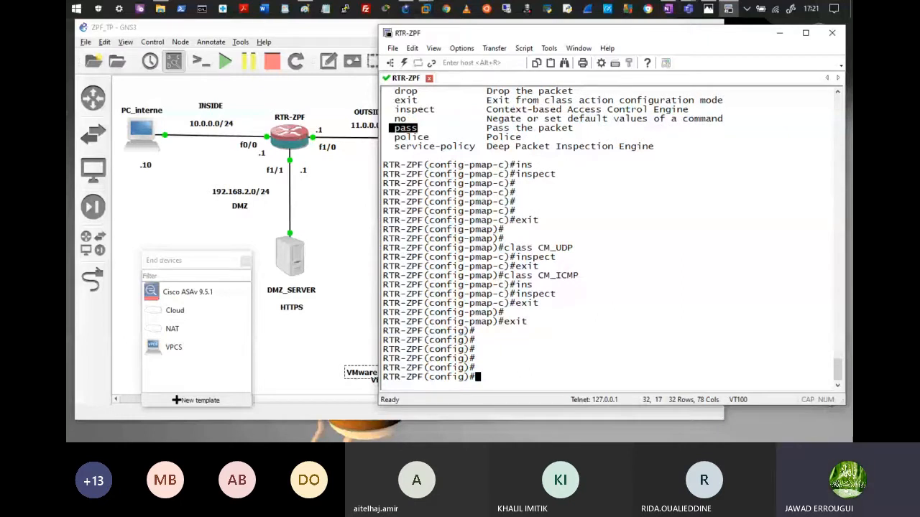
key(alt+Tab)
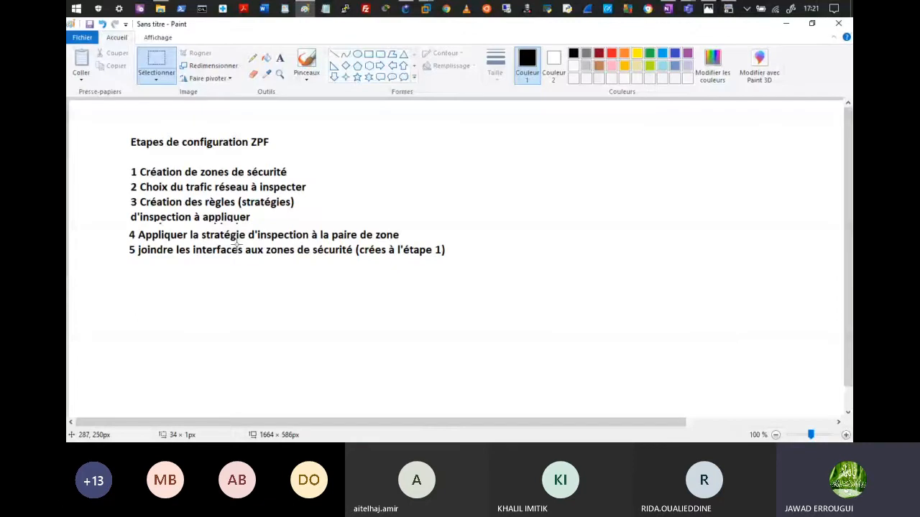
Step: Minimize Paint to reveal the GNS3 ZPF_TP topology
click(784, 24)
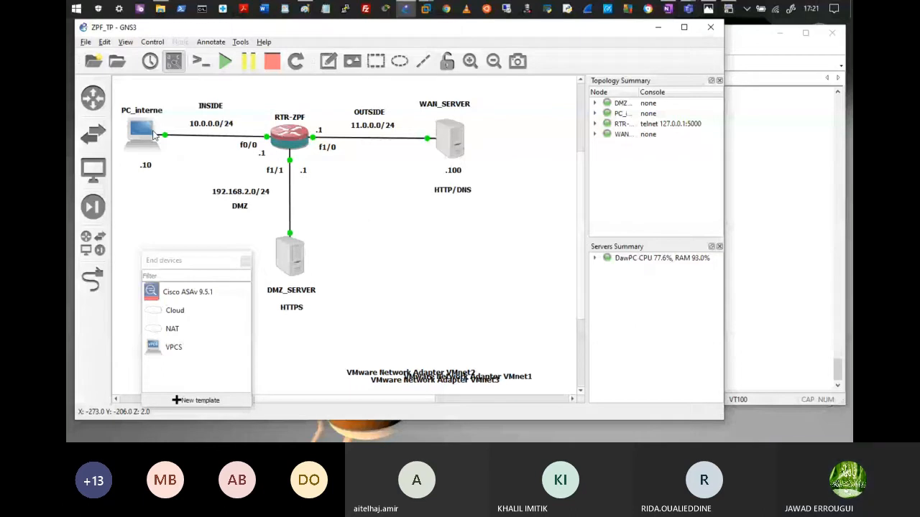
Step: Start zone-pair security ZP_INSIDE2OUTSIDE on RTR-ZPF and list the available source zones
click(780, 252)
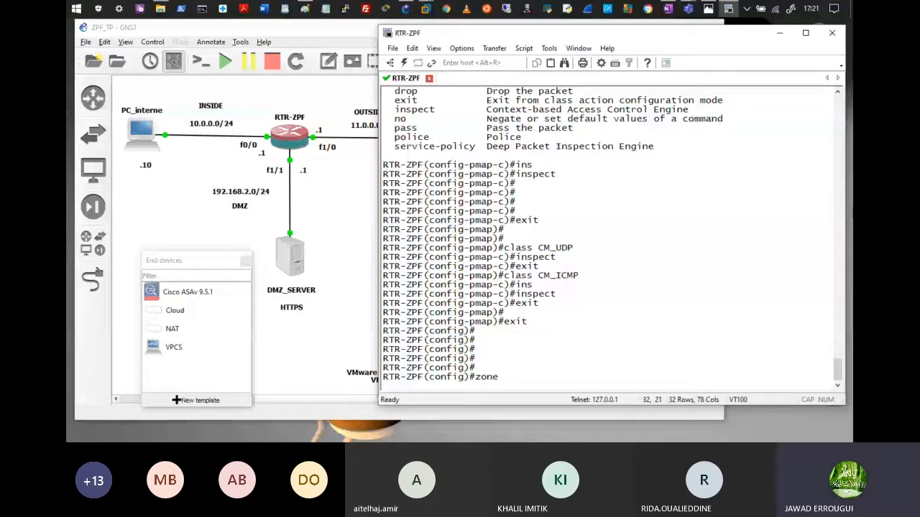
text(-pair secu)
key(Tab)
text(ZP_I)
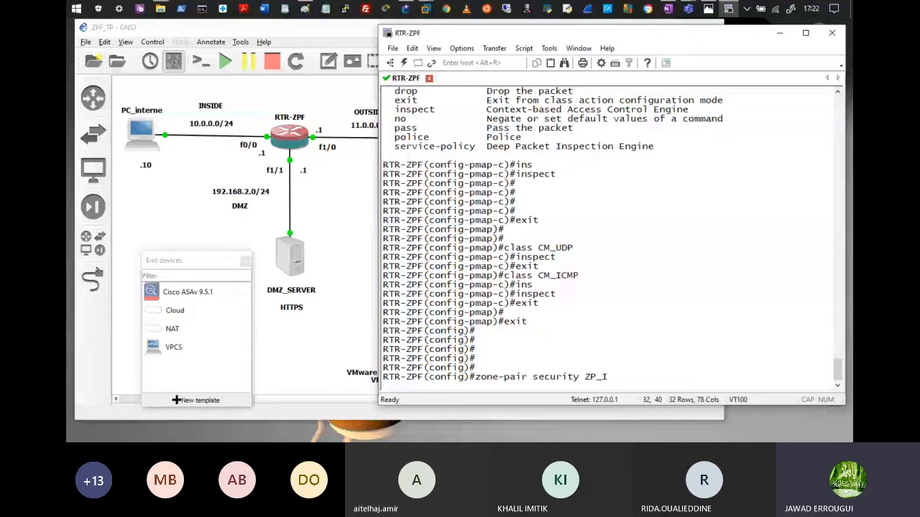
text(NT)
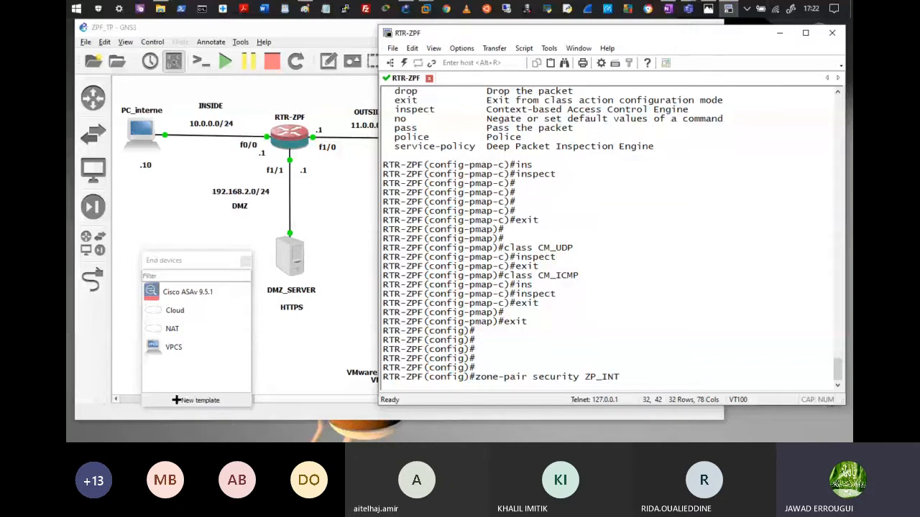
key(BackSpace)
text(SIDE2OUTSIDE source ?)
drag(390, 340, 446, 340)
drag(390, 359, 425, 360)
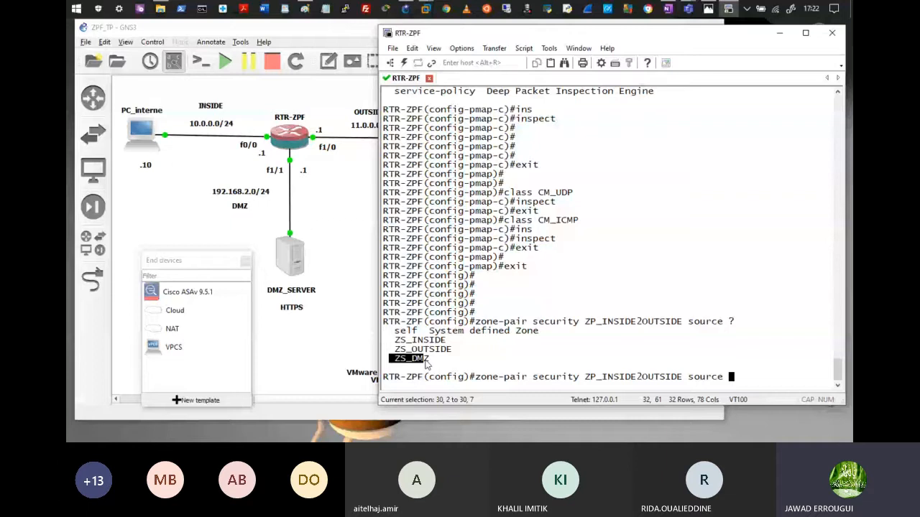
click(425, 365)
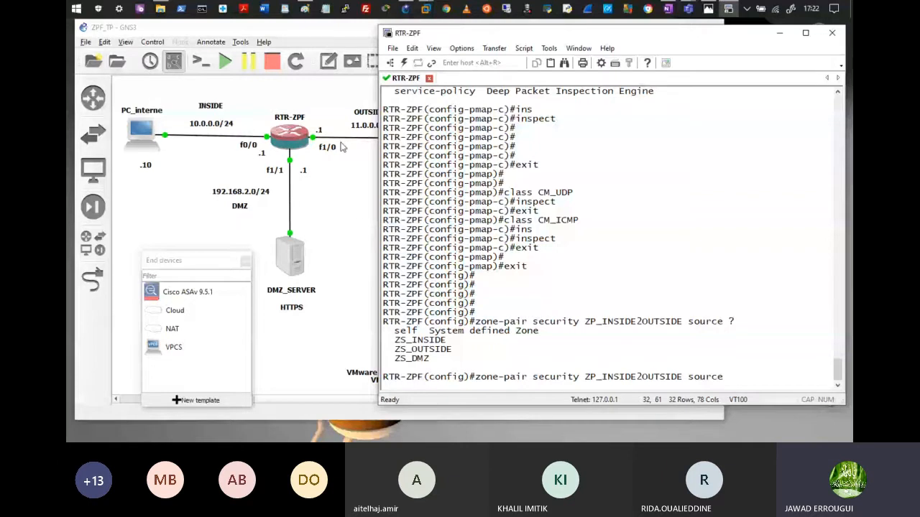
Step: Create the zone pair from zs_INSIDE to zs_OUTSIDE and begin 'service-policy type in'
text(zs_i)
key(Tab)
text(dest)
key(Tab)
text(zs_ouTSIDE)
key(Tab)
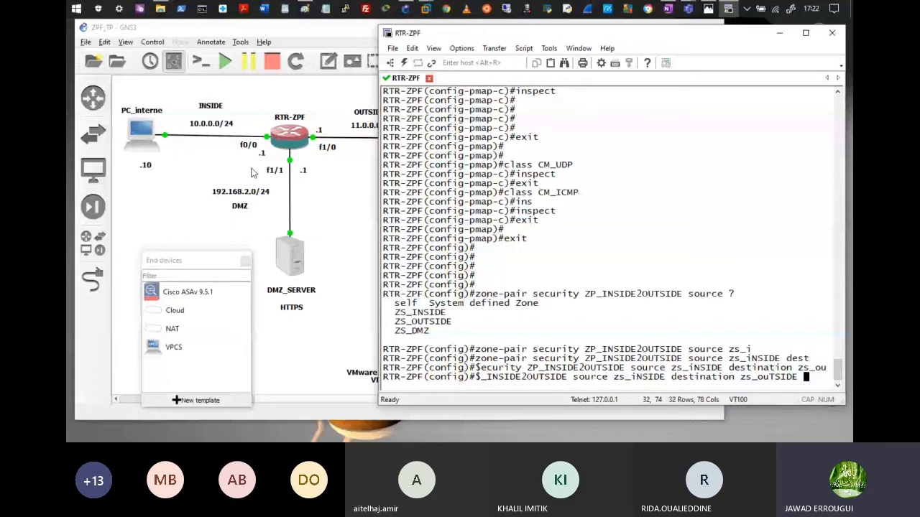
key(Return)
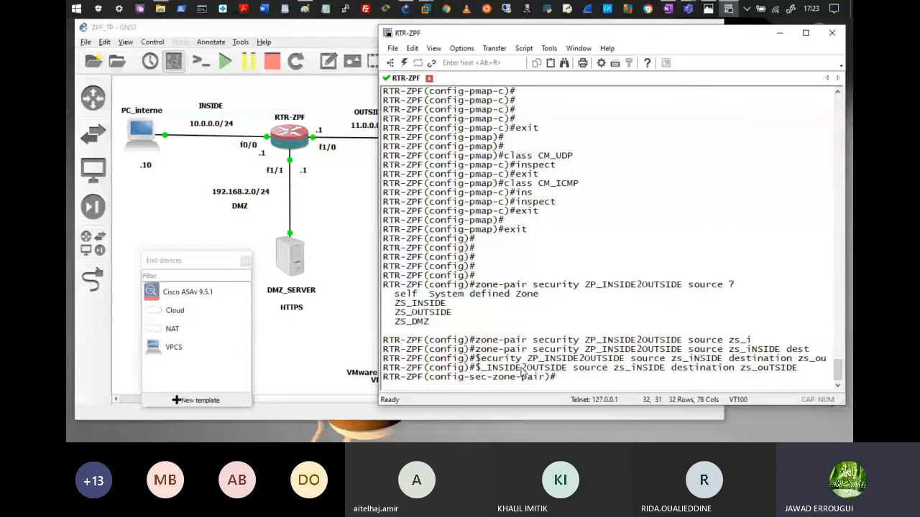
text(service-policy type in)
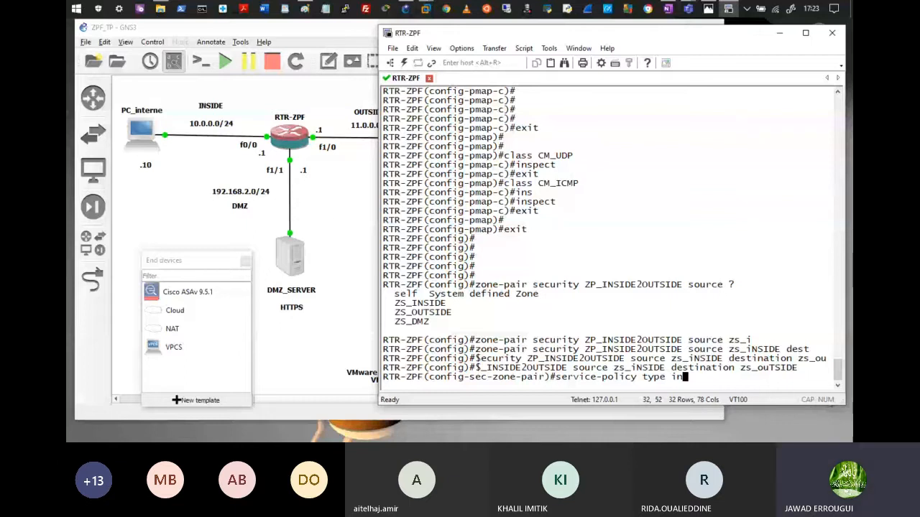
Step: Complete the zone-pair command to 'service-policy type inspect'
key(Tab)
Step: Copy PM_IN2OUT from earlier output and apply it as the zone pair's inspect service-policy
scroll(617, 294, up, 6)
drag(616, 128, 622, 129)
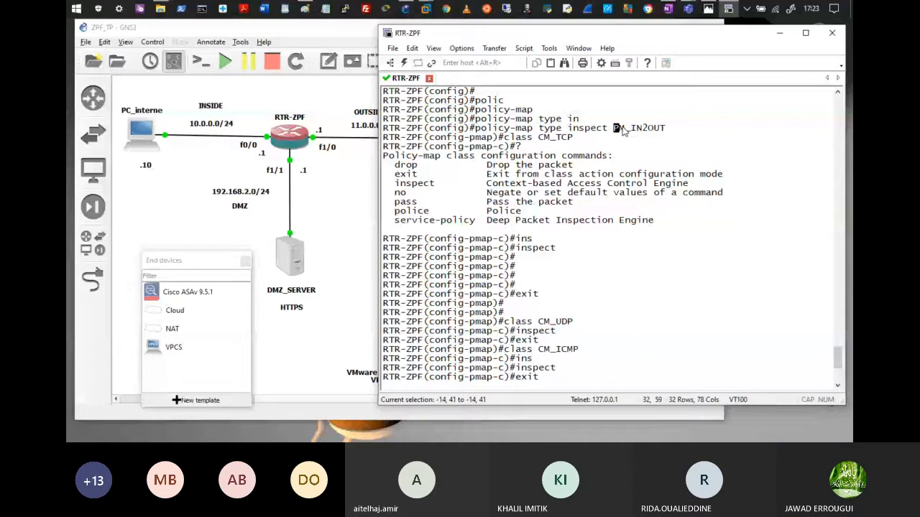
double_click(621, 128)
key(ctrl+c)
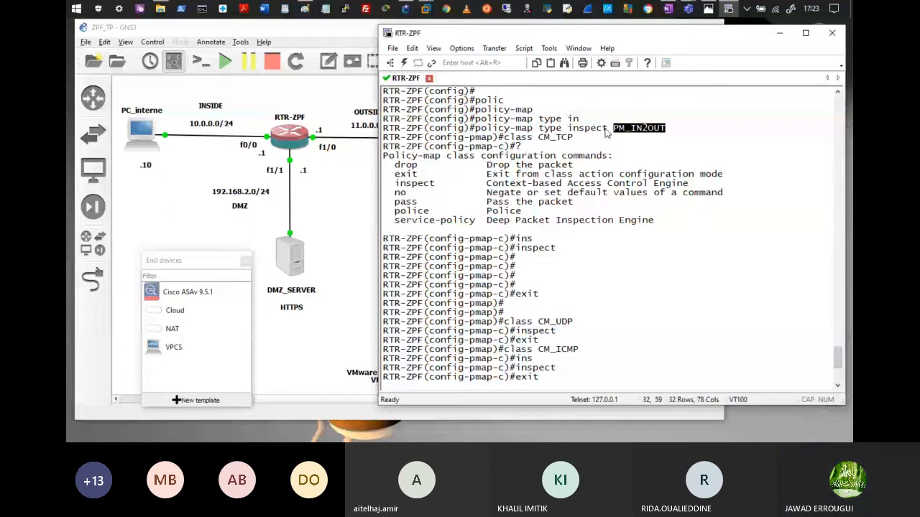
right_click(745, 370)
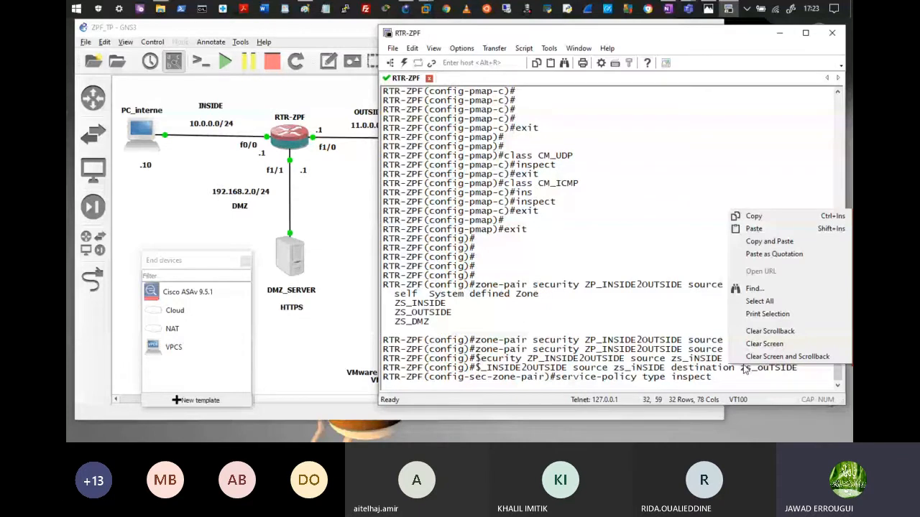
click(752, 228)
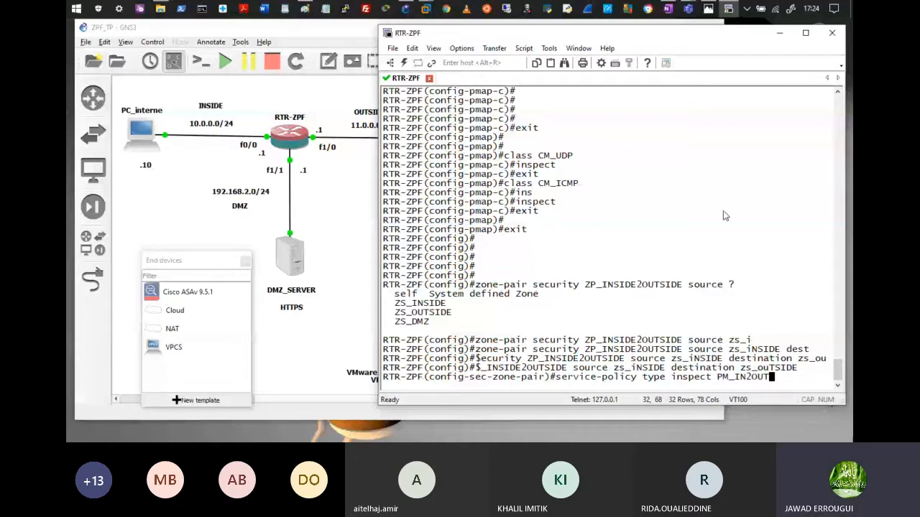
key(Return)
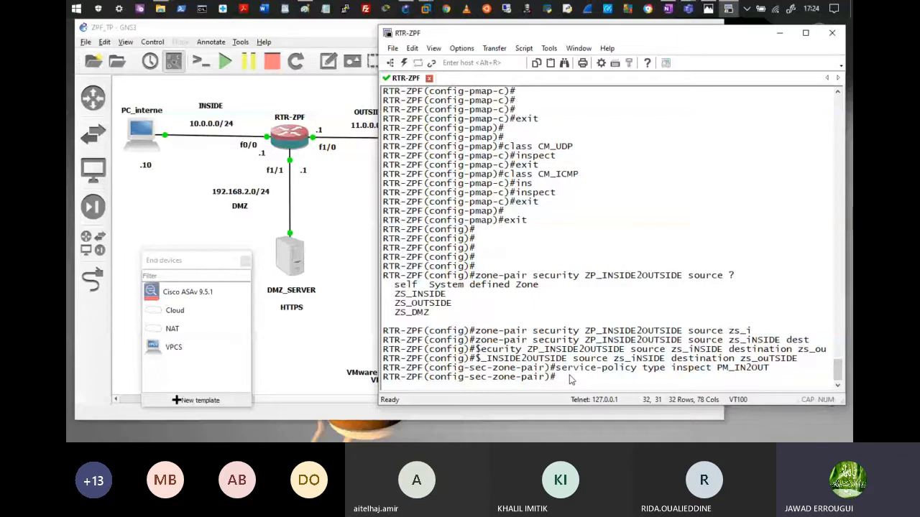
Step: Exit the zone-pair configuration and enter interface f0/0 configuration
key(Return)
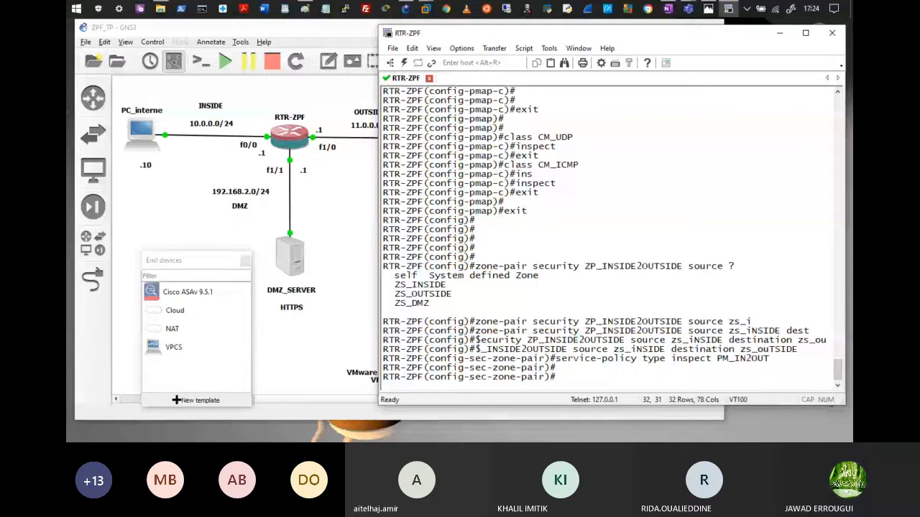
text(exit)
key(Return)
key(Return)
key(Return)
key(Return)
key(Return)
key(Return)
text(int f0/0)
key(Return)
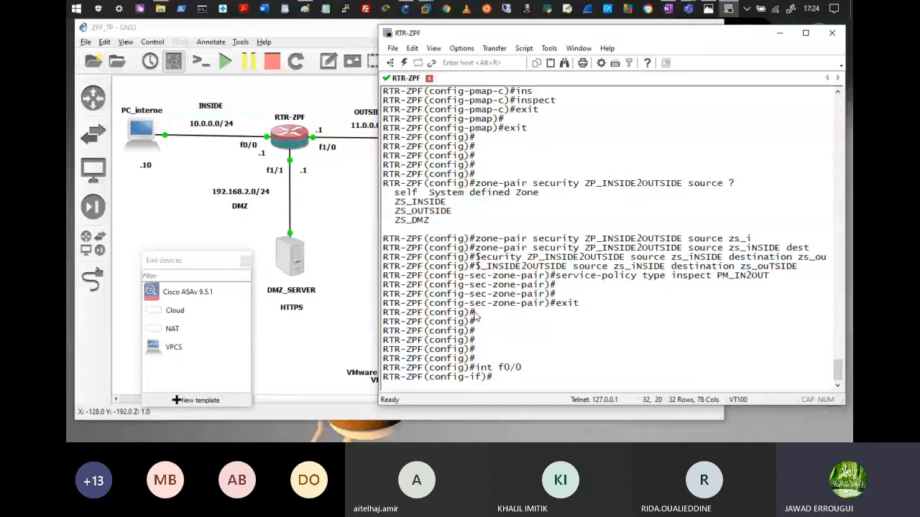
Step: Make interface f0/0 a zone-member of ZS_INSIDE
text(zone)
key(Tab)
text(sec)
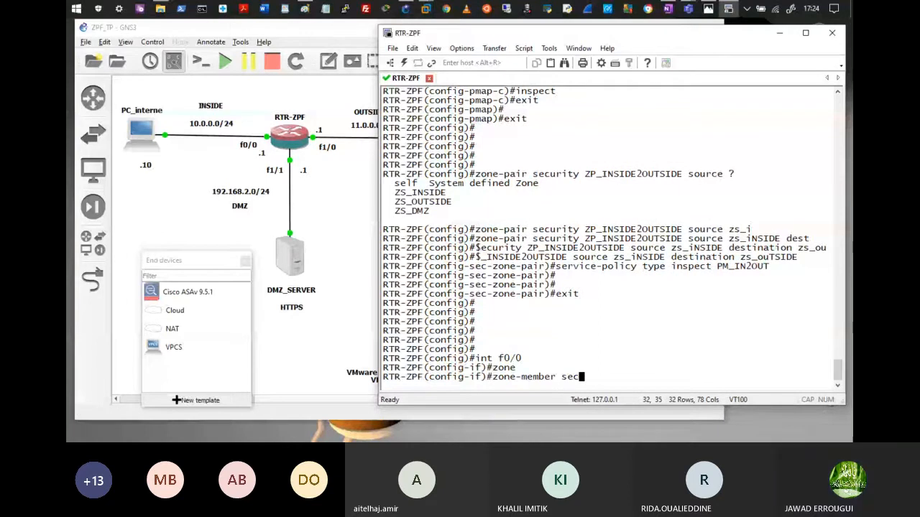
text(u)
key(Tab)
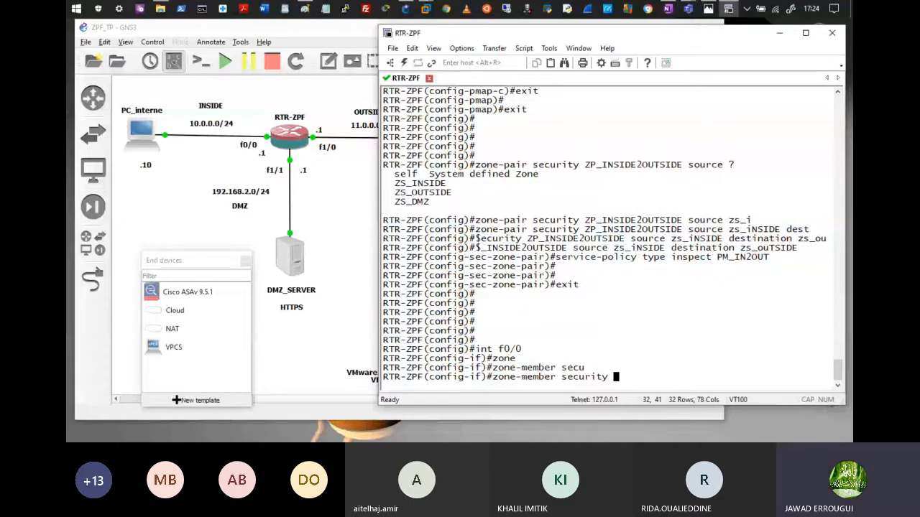
text(?)
double_click(444, 342)
key(ctrl+c)
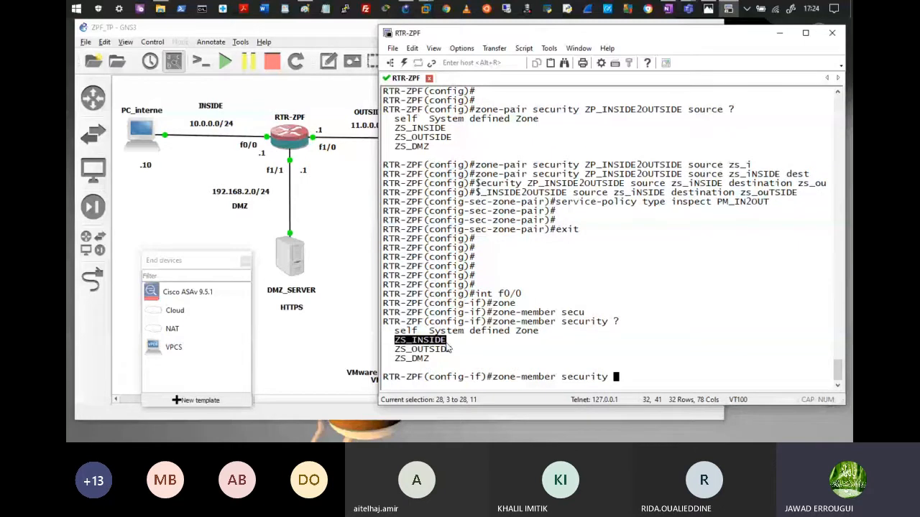
right_click(440, 189)
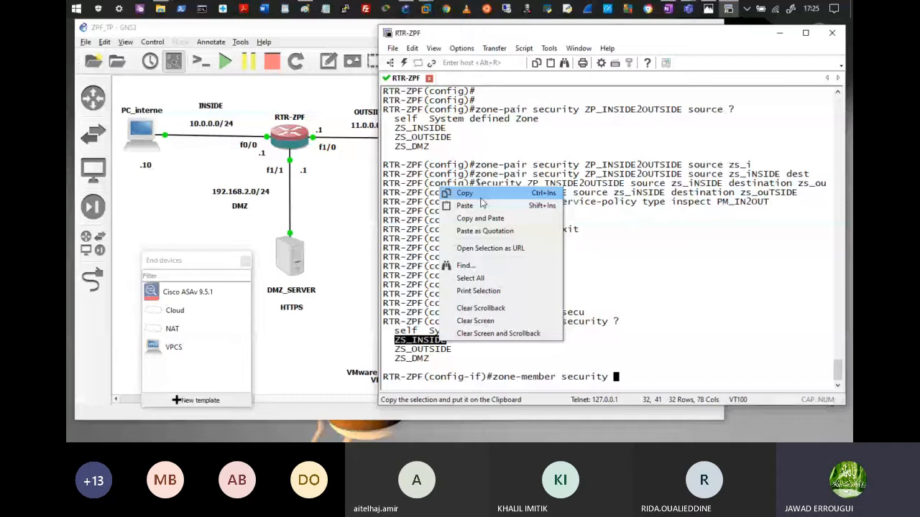
click(481, 206)
key(Return)
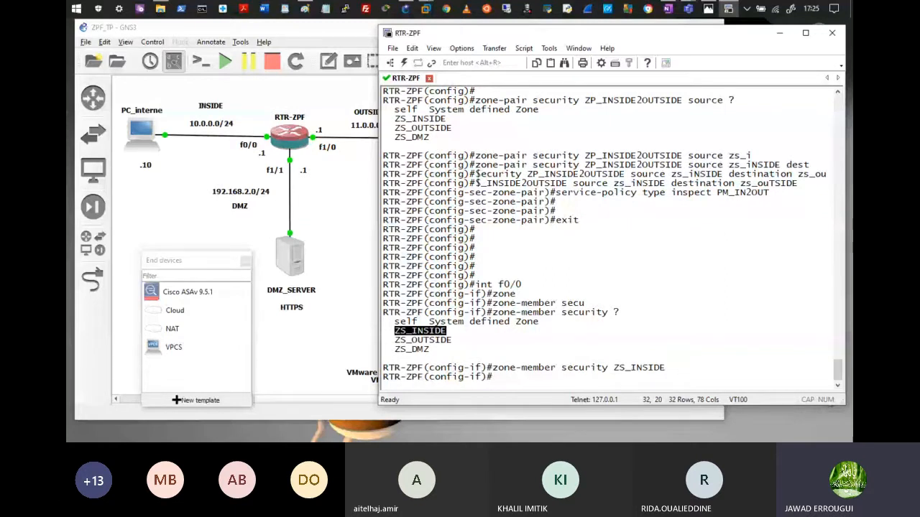
Step: Make interface f1/0 a zone-member of ZS_OUTSIDE
text(int f1/0)
key(Return)
key(Return)
key(Return)
key(Return)
key(Return)
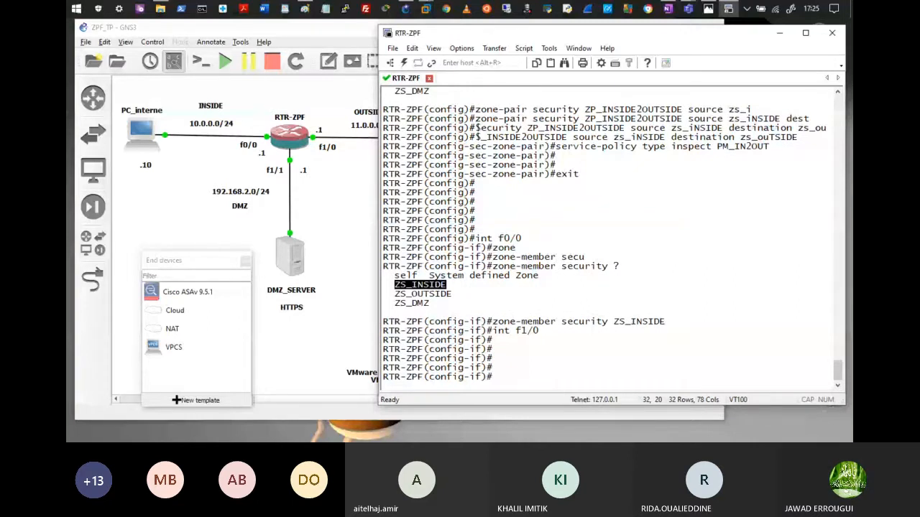
text(zone-member security ZS_out)
key(Return)
text(zone-member security ZS_outSIDE)
key(Return)
Step: Make interface f1/1 a zone-member of ZS_DMZ, end configuration, and switch to the Win10 VM
text(int f1/1)
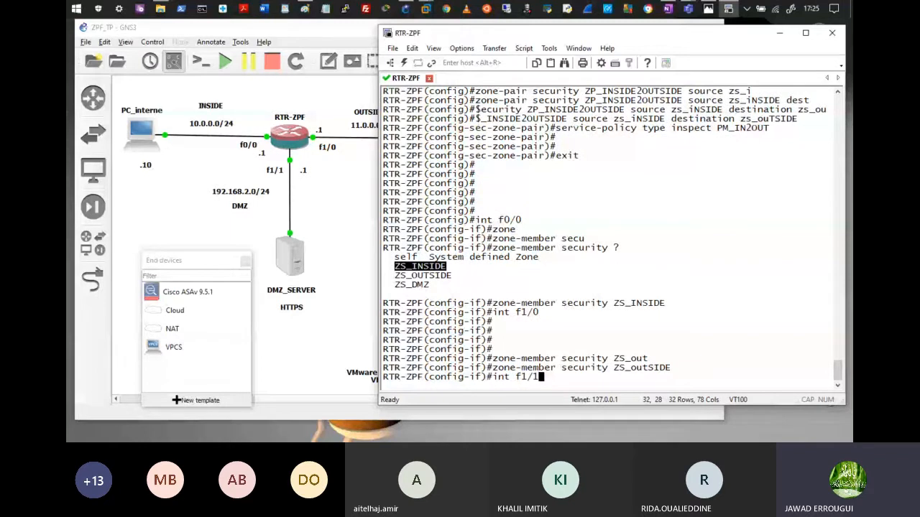
key(Tab)
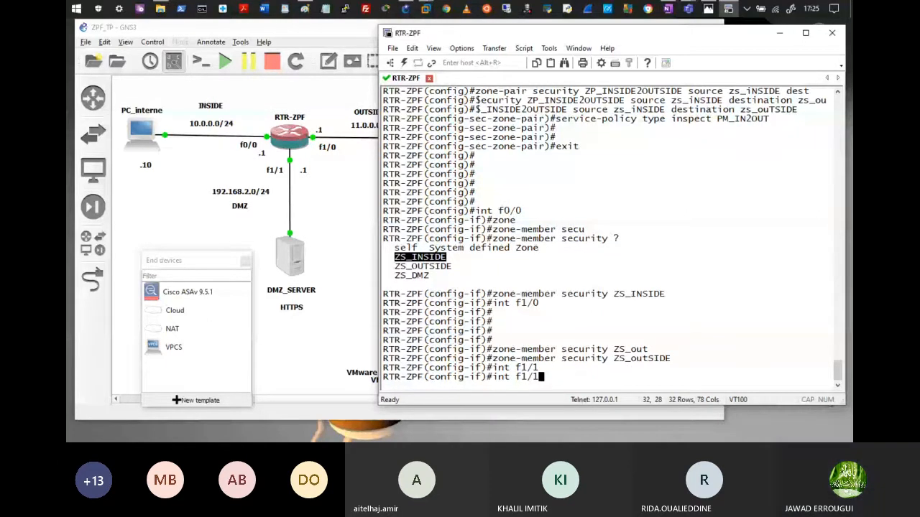
key(Up)
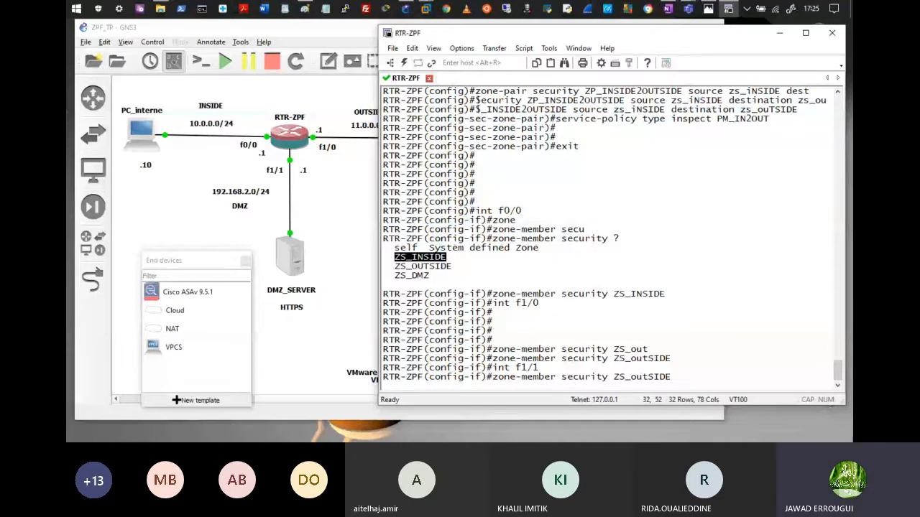
key(BackSpace)
key(BackSpace)
key(BackSpace)
key(BackSpace)
key(BackSpace)
key(BackSpace)
key(BackSpace)
text(DMZ)
key(Return)
key(Return)
key(Return)
key(Return)
key(Return)
text(end)
key(Return)
key(Return)
key(Return)
key(Return)
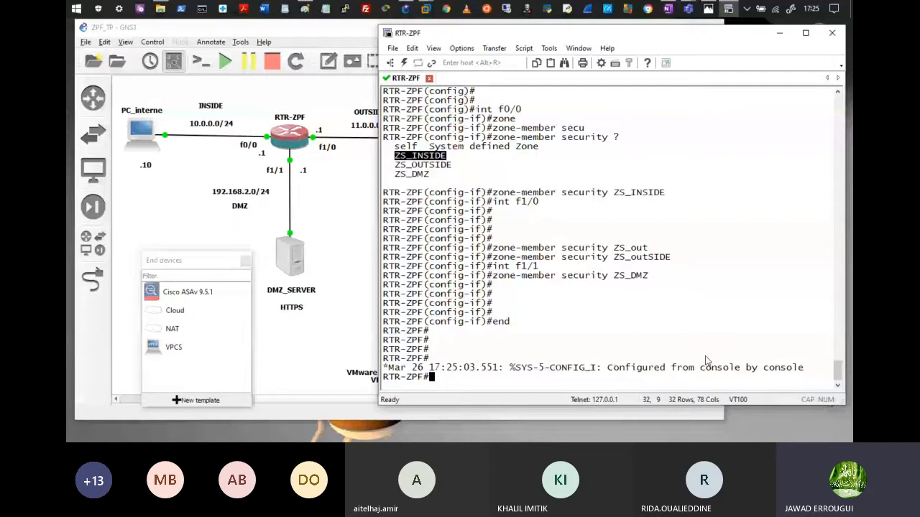
key(alt+Tab)
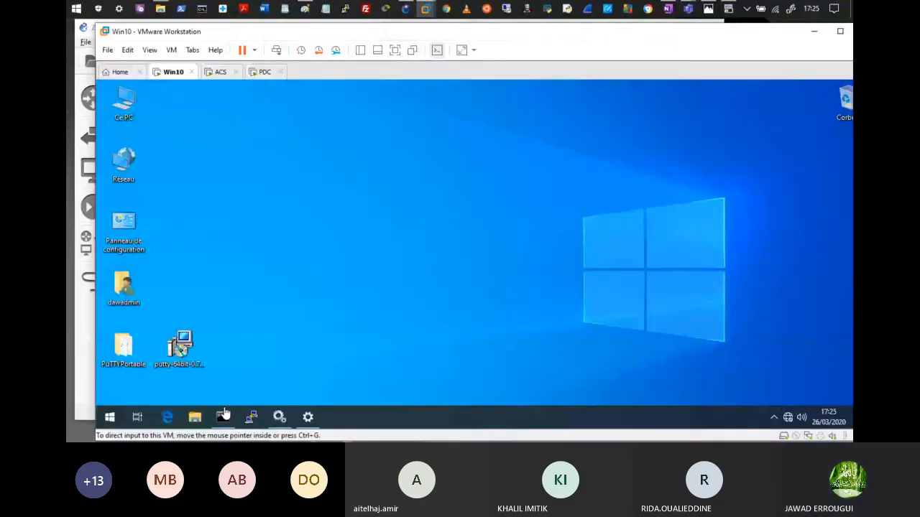
Step: Ping 192.168.2.100 from the Win10 command prompt, then minimize the VM to show the topology
click(222, 416)
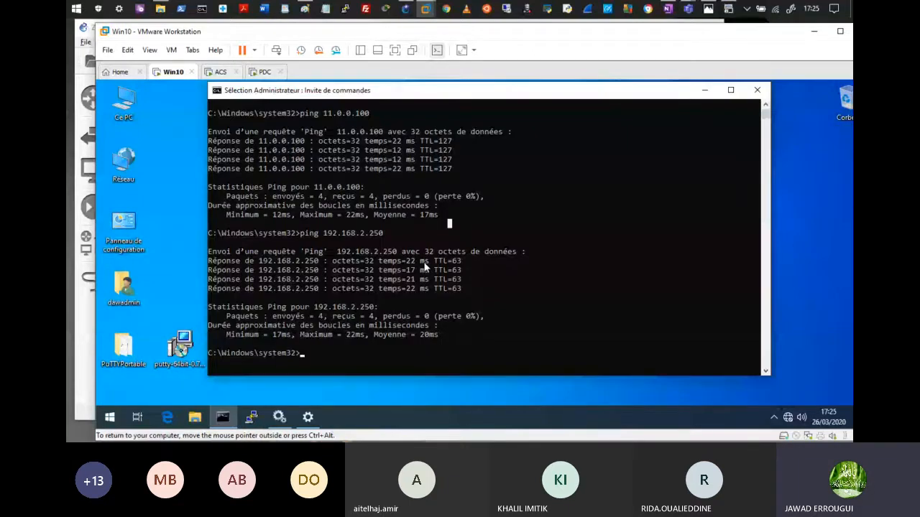
text(ping 192.168)
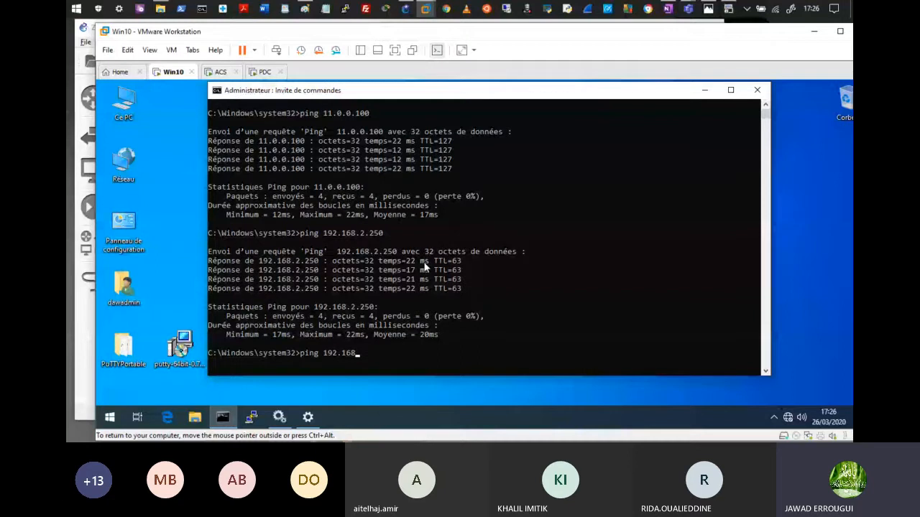
text(.2.100)
key(Return)
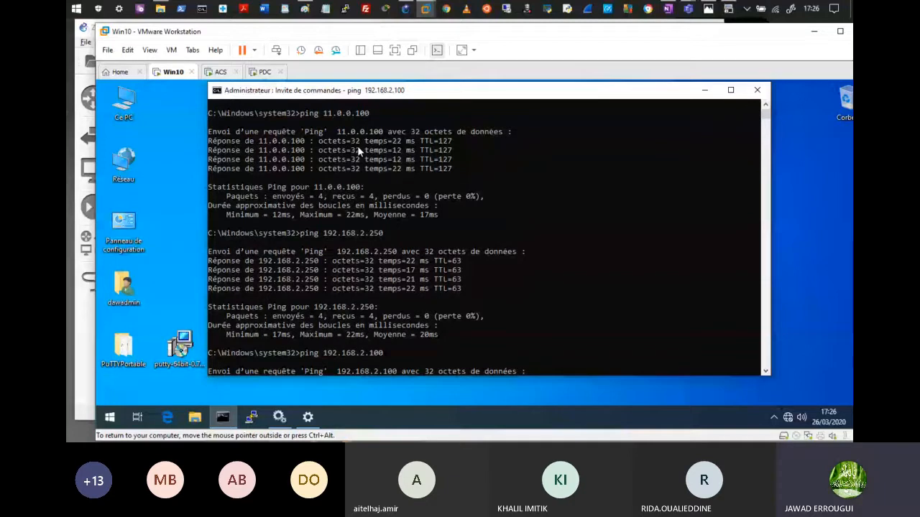
drag(337, 251, 498, 288)
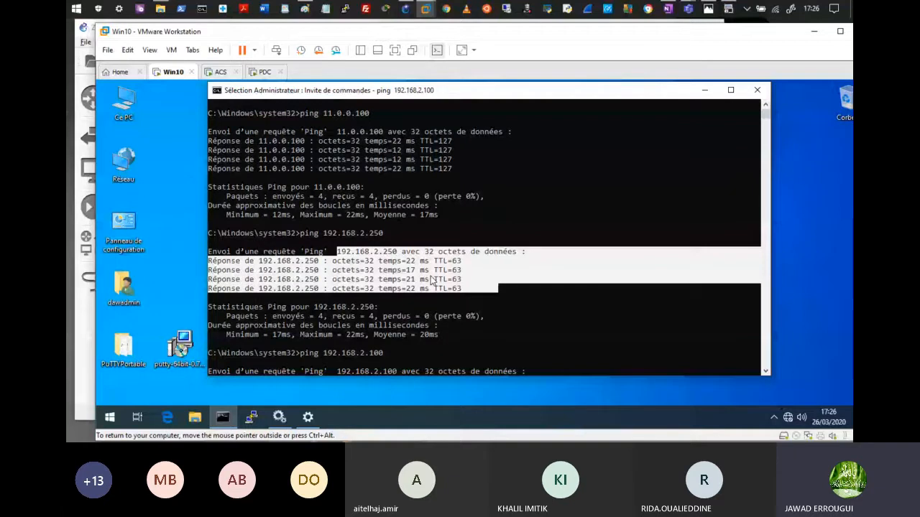
click(426, 9)
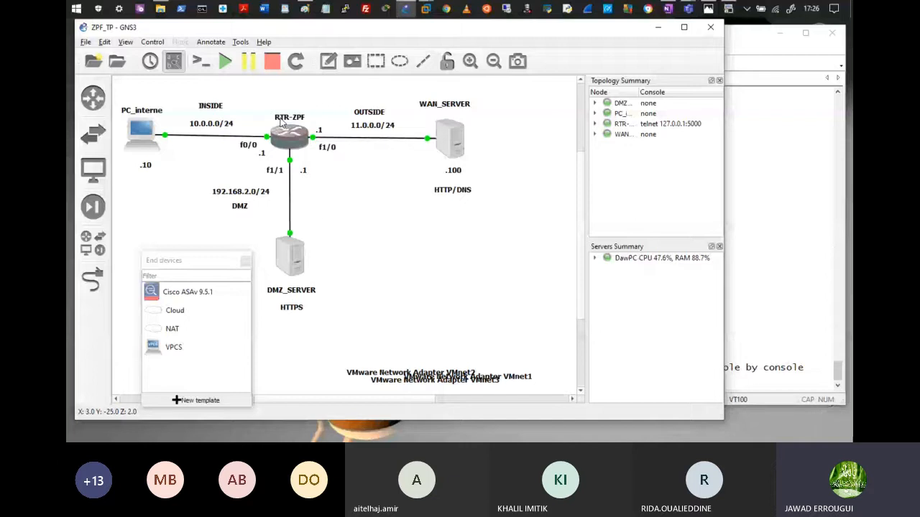
mouse_move(291, 245)
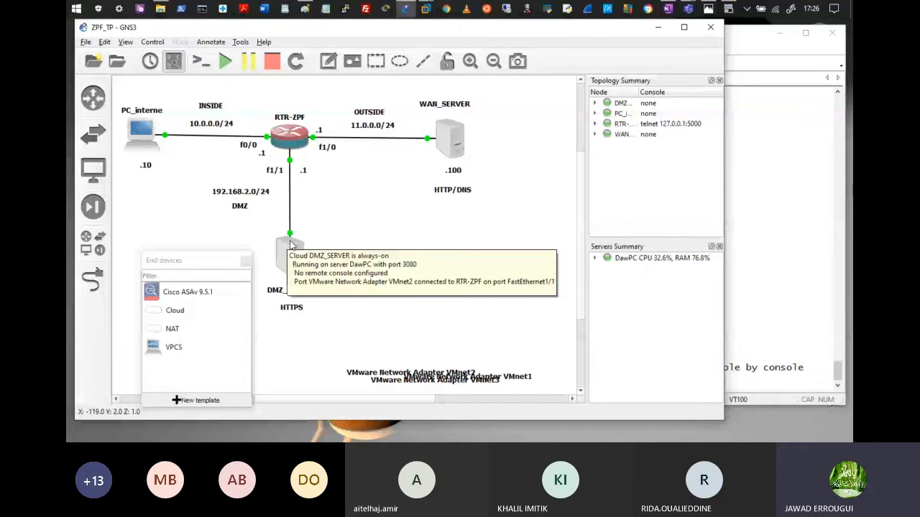
mouse_move(159, 136)
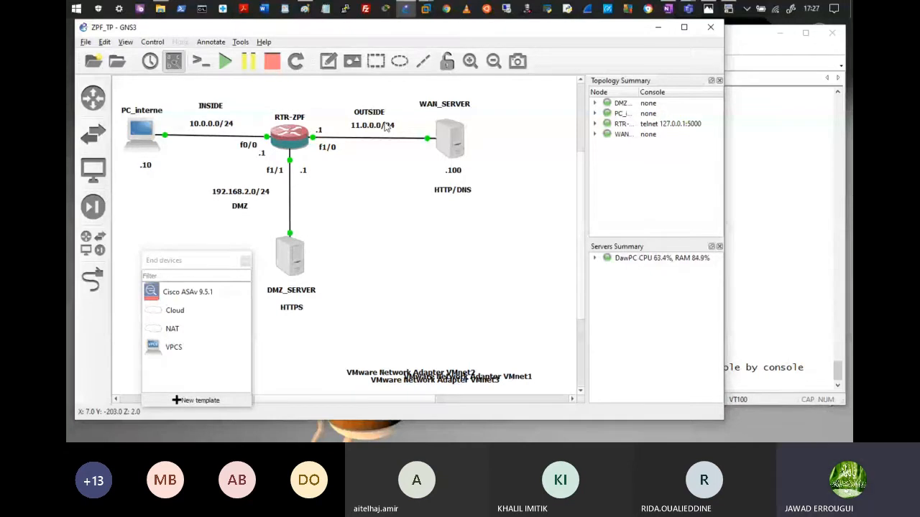
mouse_move(429, 14)
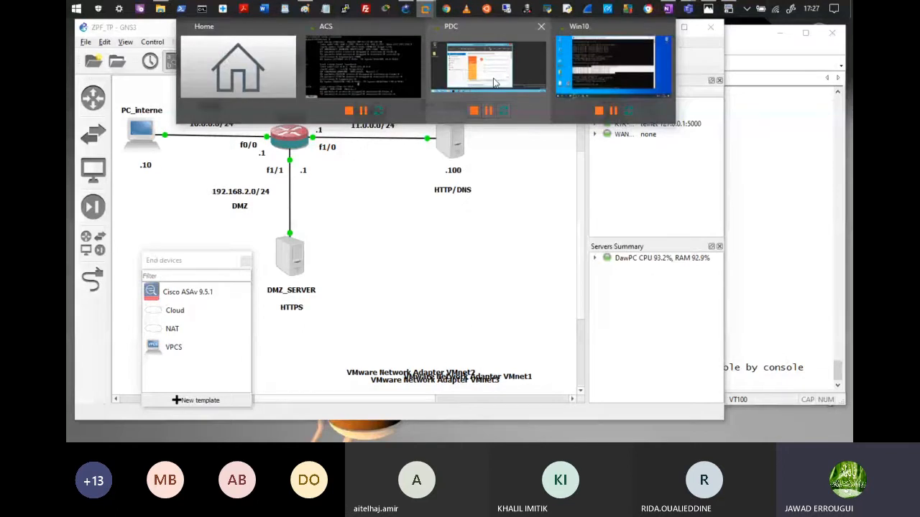
Step: Stop the unanswered ping to 192.168.2.100 in the Win10 VM's command prompt
click(612, 68)
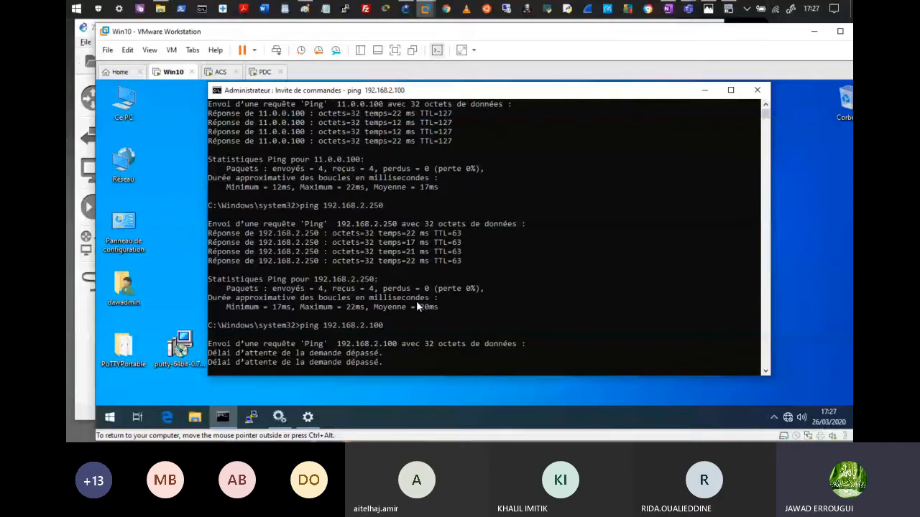
key(ctrl+c)
key(Up)
key(ctrl+v)
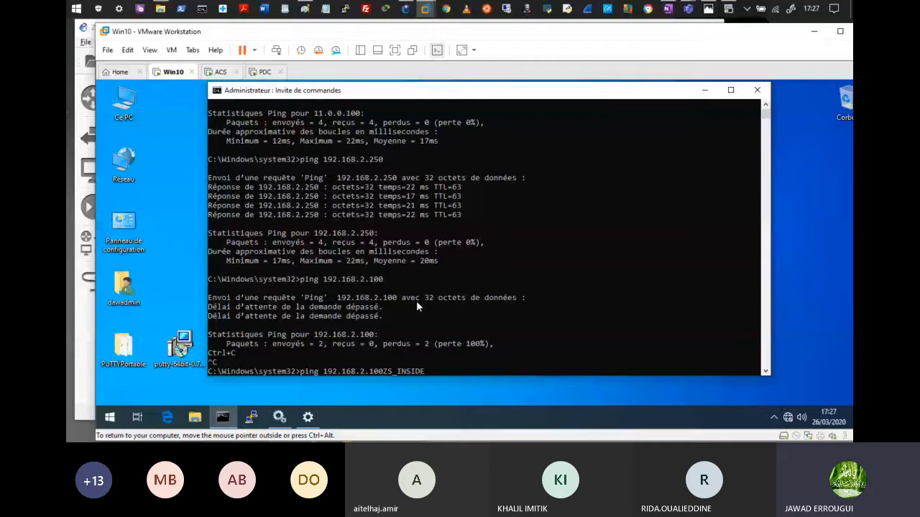
key(Escape)
Step: Ping 11.0.0.100 from Win10, highlight its successful replies, and return to GNS3
text(11.0.0.1)
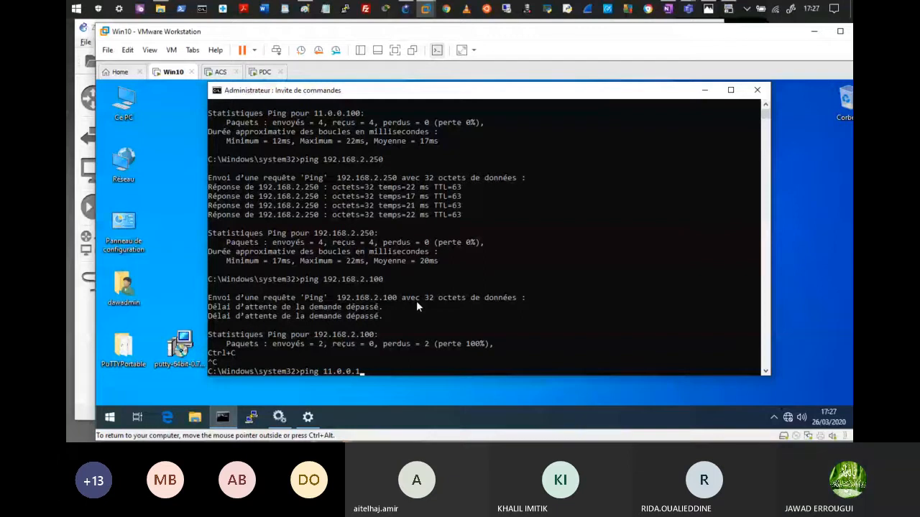
text(00)
key(Return)
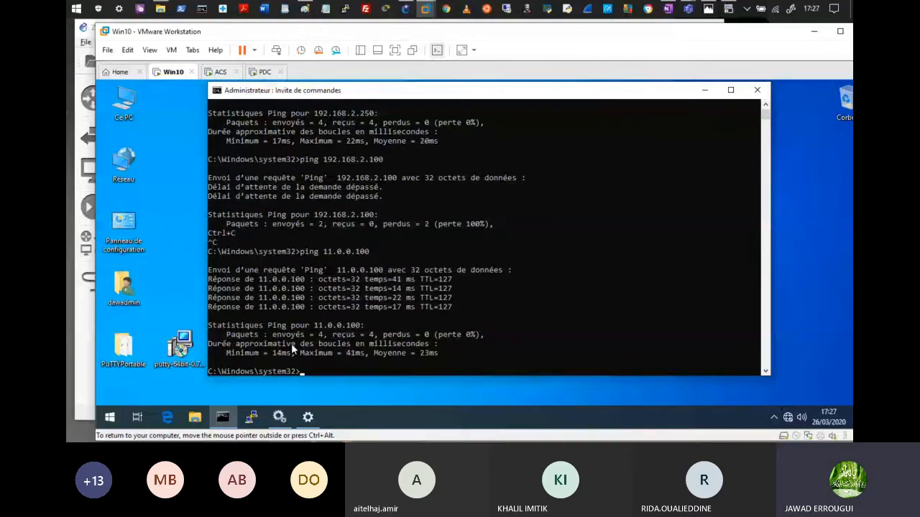
drag(349, 279, 456, 288)
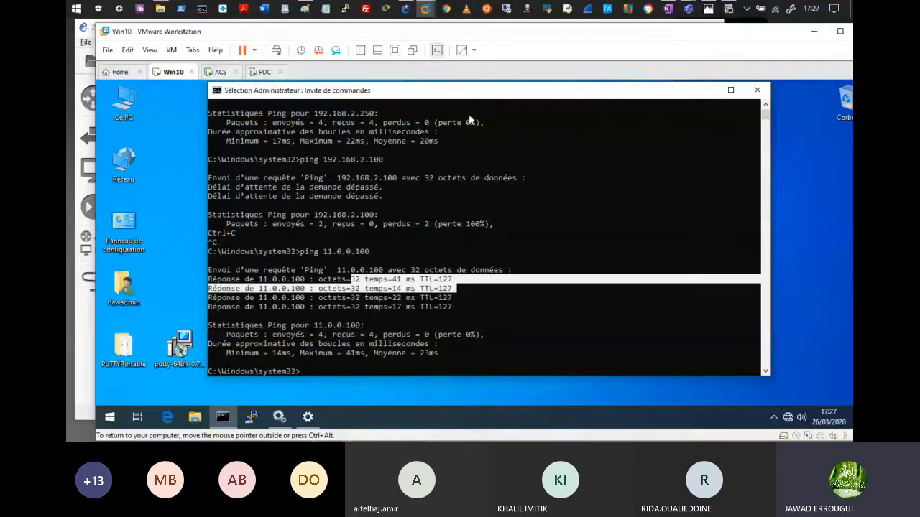
click(406, 9)
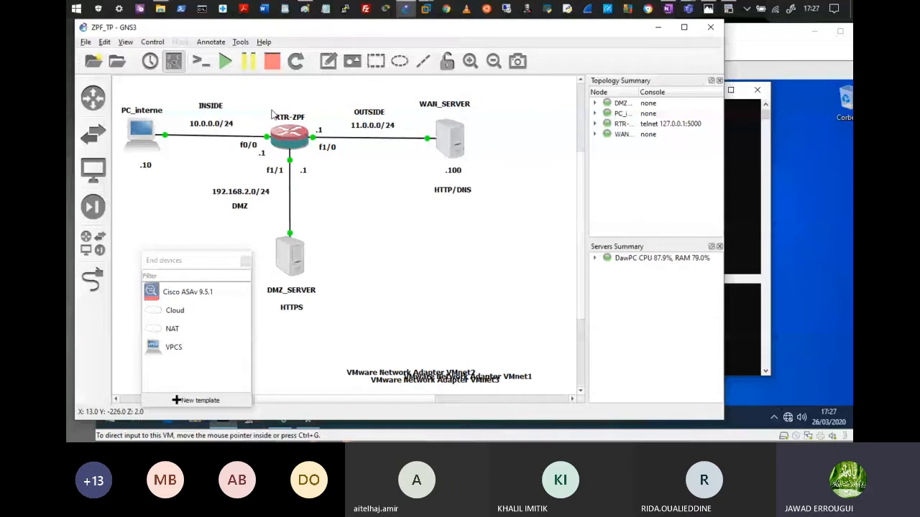
Step: Run ping 10.0.0.10 from the PDC server's command prompt
click(253, 422)
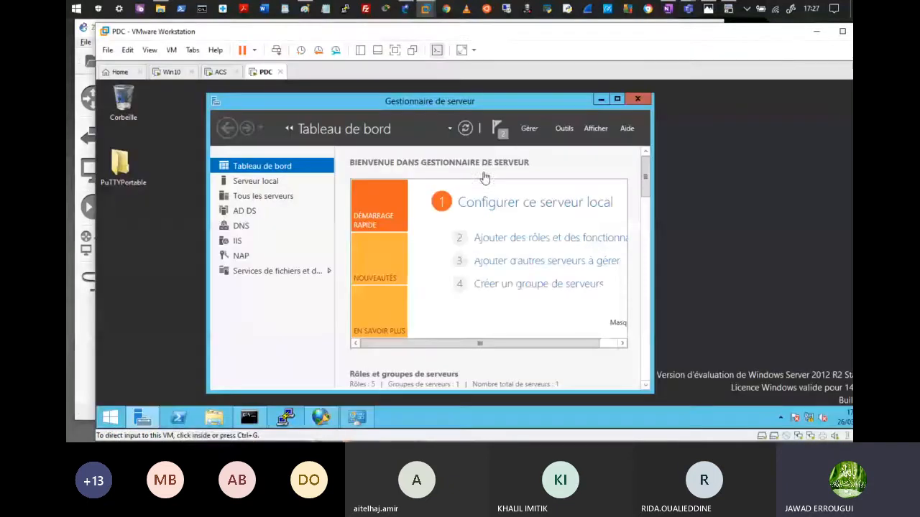
click(252, 420)
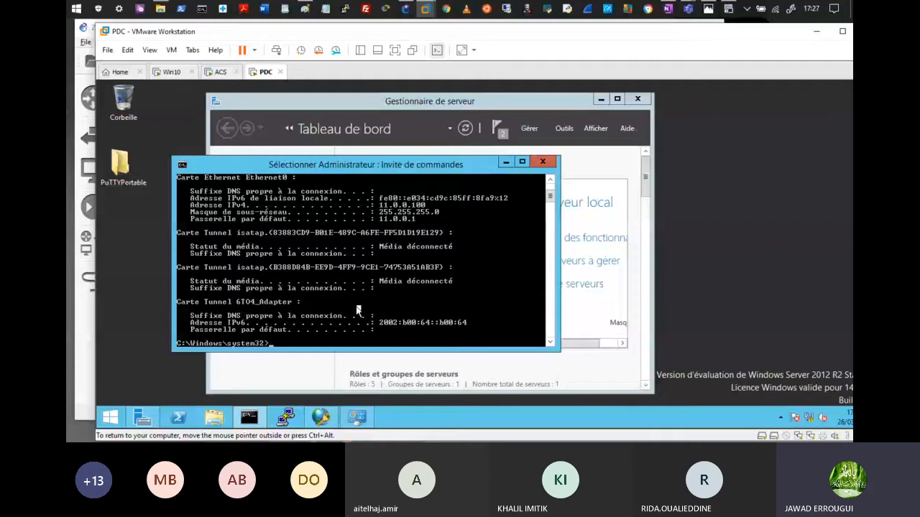
text(ping 10.0.0.10)
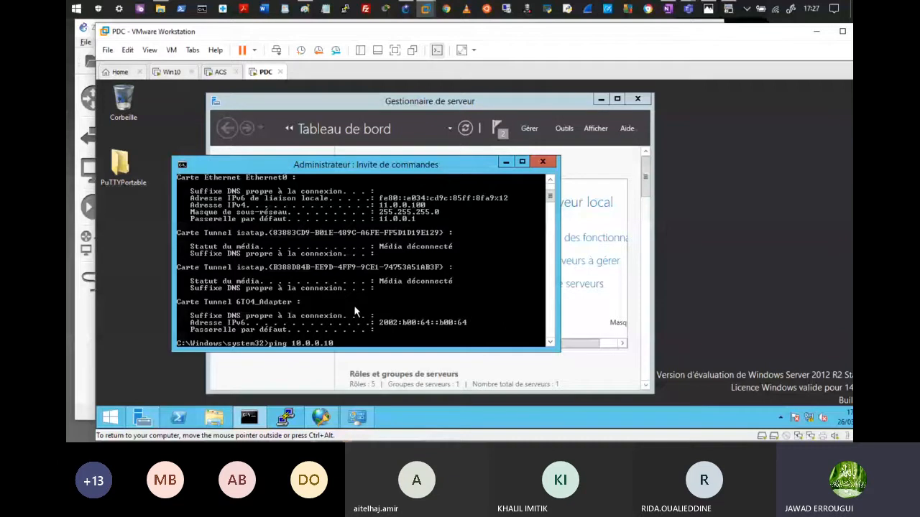
key(Return)
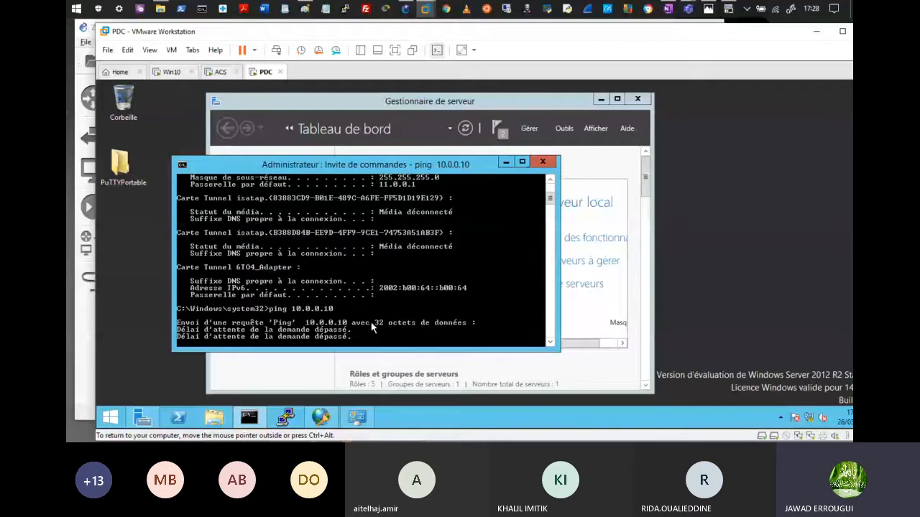
Step: Minimize VMware Workstation to reveal the GNS3 ZPF_TP topology
click(815, 31)
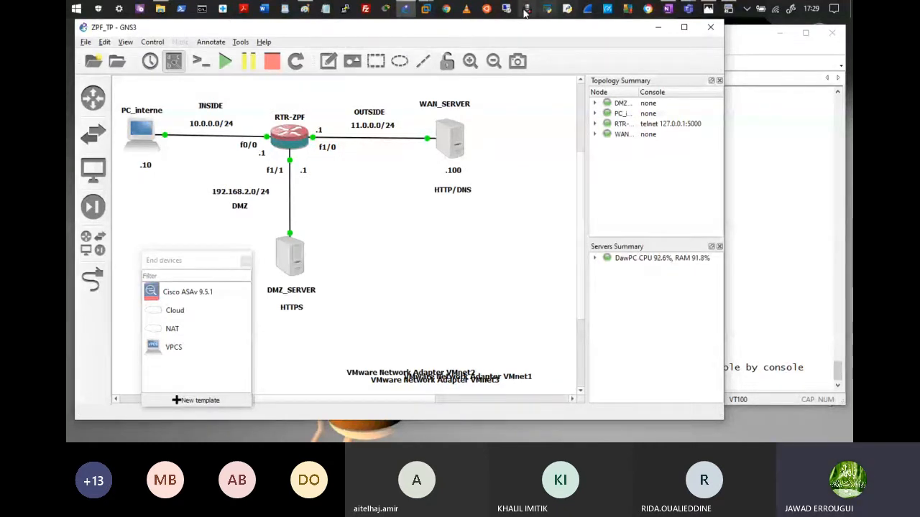
Step: Back on the PDC server's command prompt, ping the DMZ server at 192.168.2.100
click(426, 9)
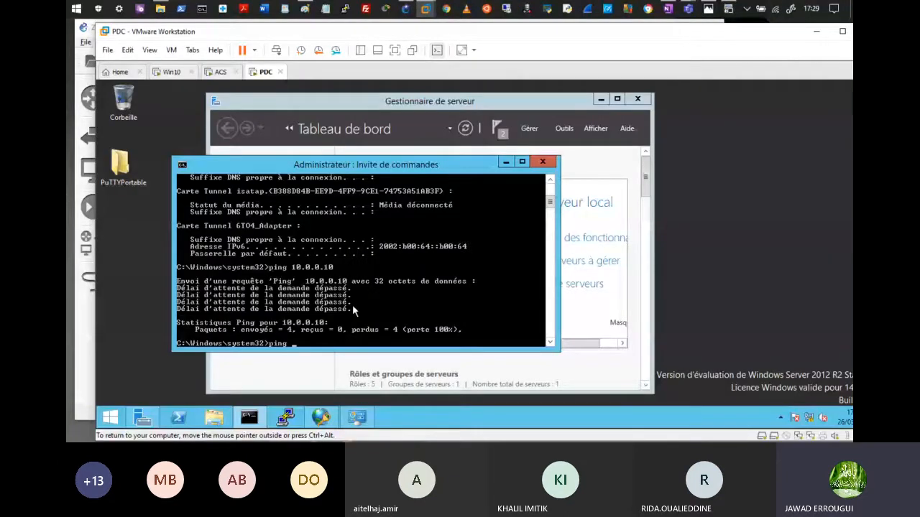
text(192.168.2.100)
key(Return)
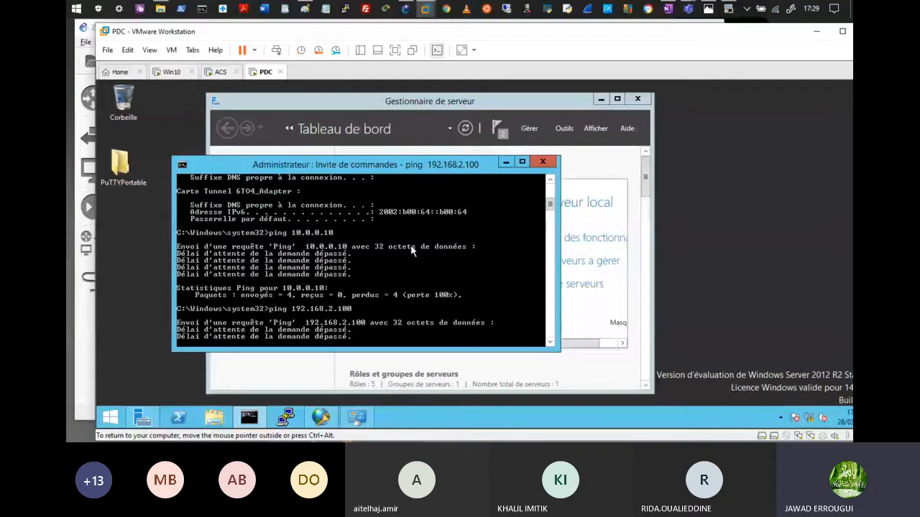
Step: On the ACS console, finish the interface listing, enter ping ip 10.0.0.10, and return to GNS3
click(220, 71)
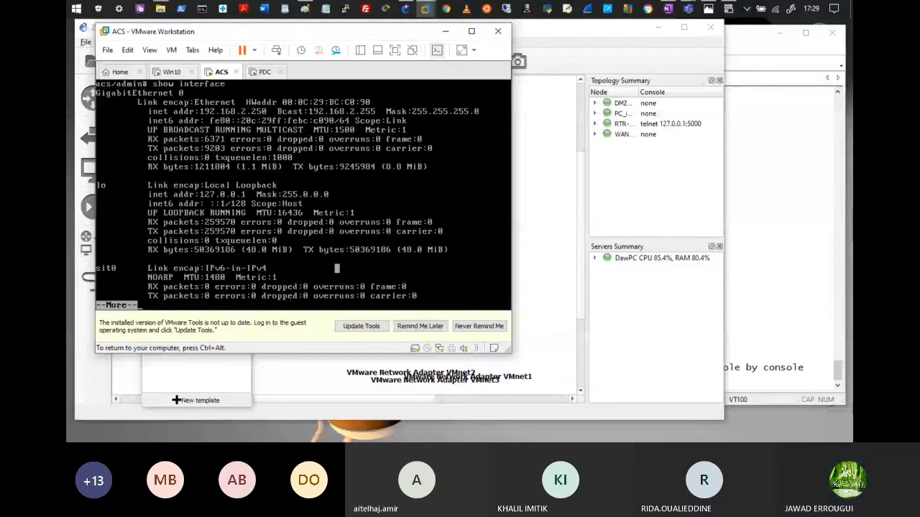
key(space)
text(ping ip 10)
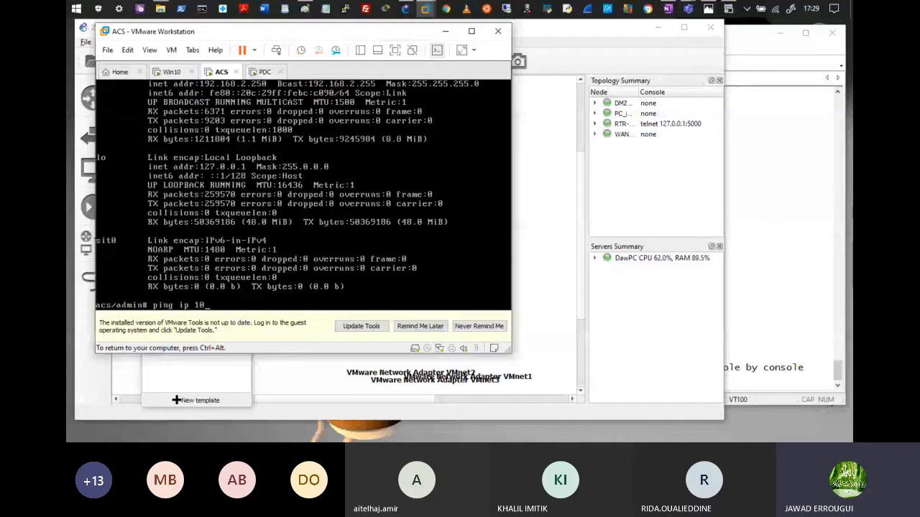
text(.0.0.10)
key(alt+Tab)
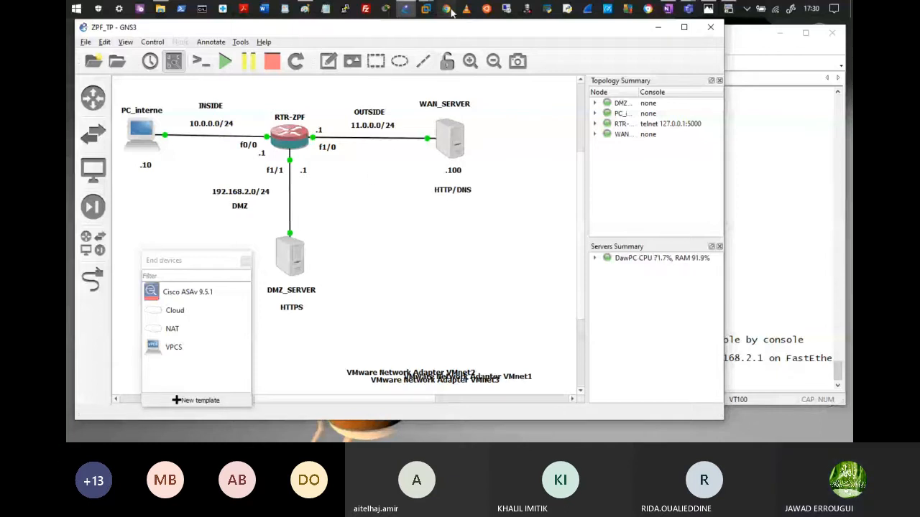
Step: Highlight the ping 192.168.2.100 command line in the VM's console
click(428, 10)
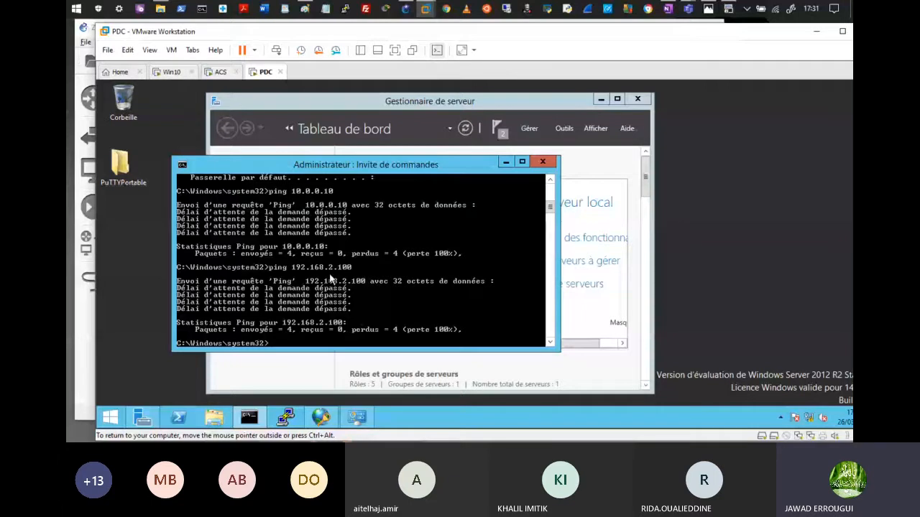
right_click(343, 280)
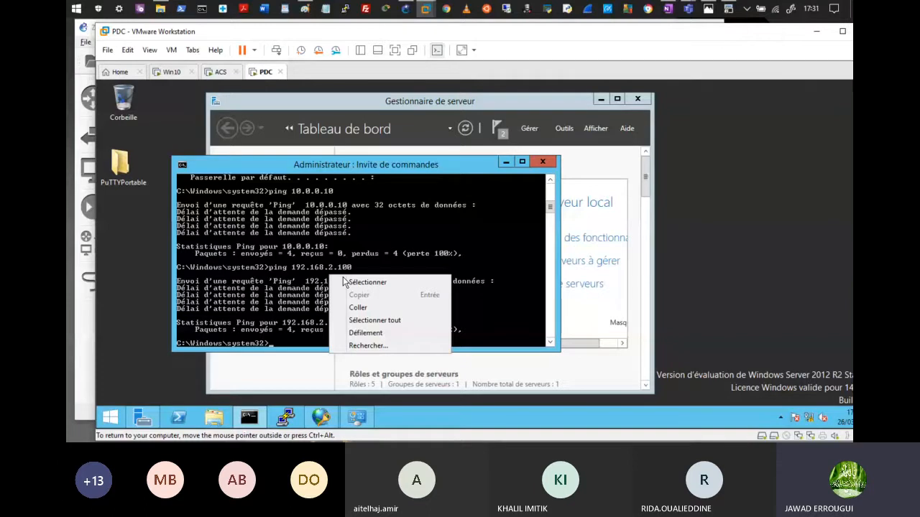
click(348, 283)
drag(271, 268, 354, 268)
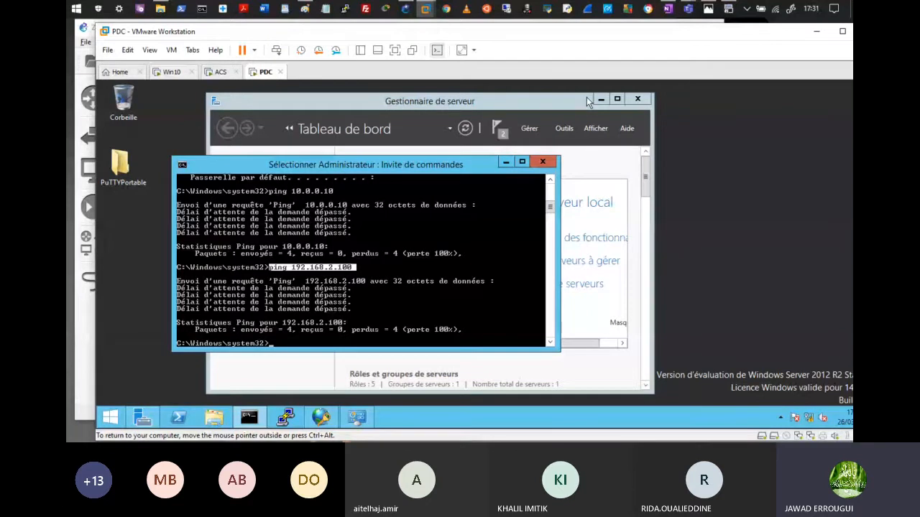
Step: Bring the GNS3 ZPF_TP topology forward, showing DMZ_SERVER on 192.168.2.0/24 via RTR-ZPF f1/1
click(406, 9)
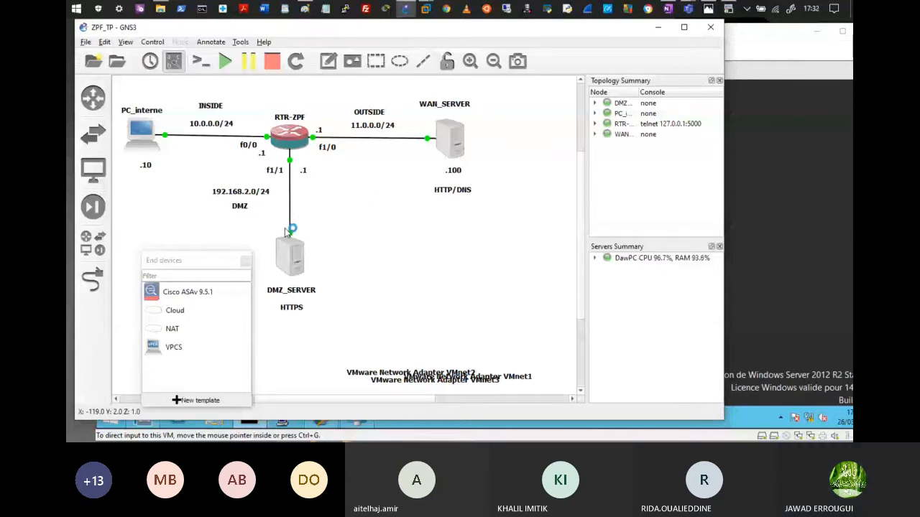
mouse_move(692, 9)
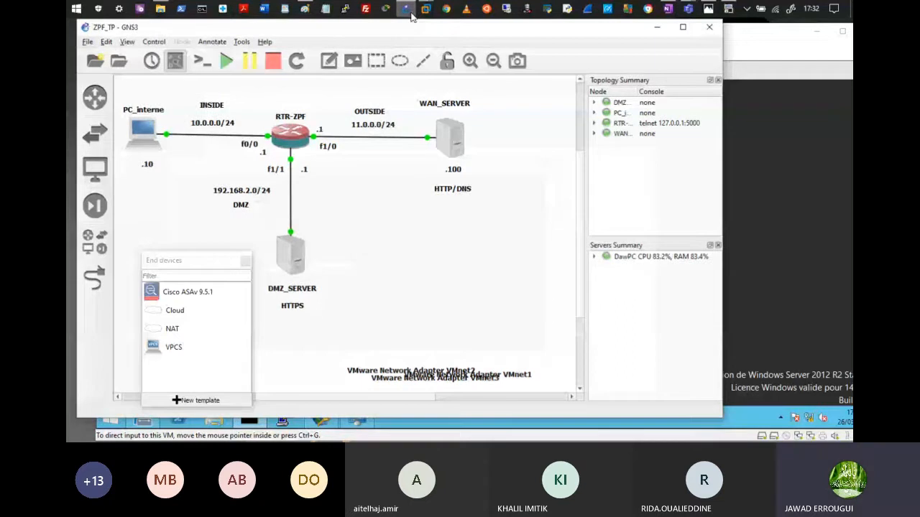
click(728, 11)
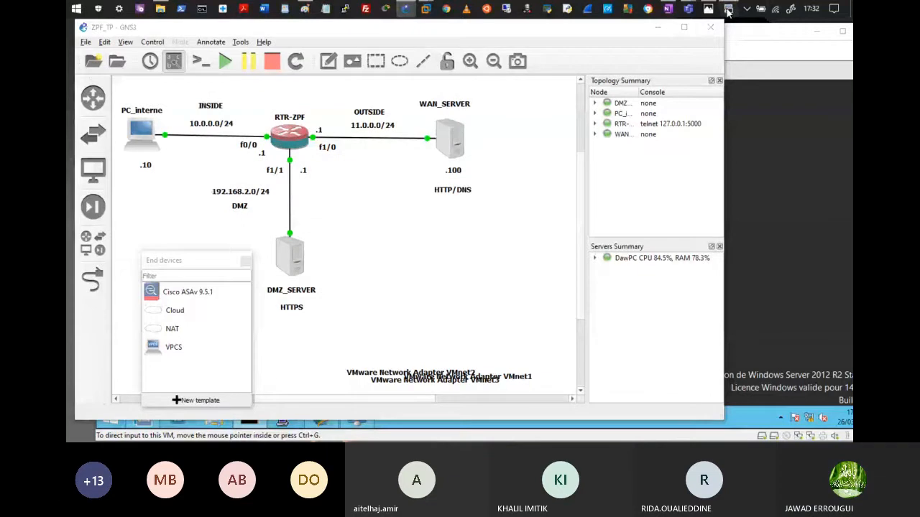
Step: Enter global configuration on RTR-ZPF and begin zone-pair security ZP_OUTSIDE2DMZ
click(728, 10)
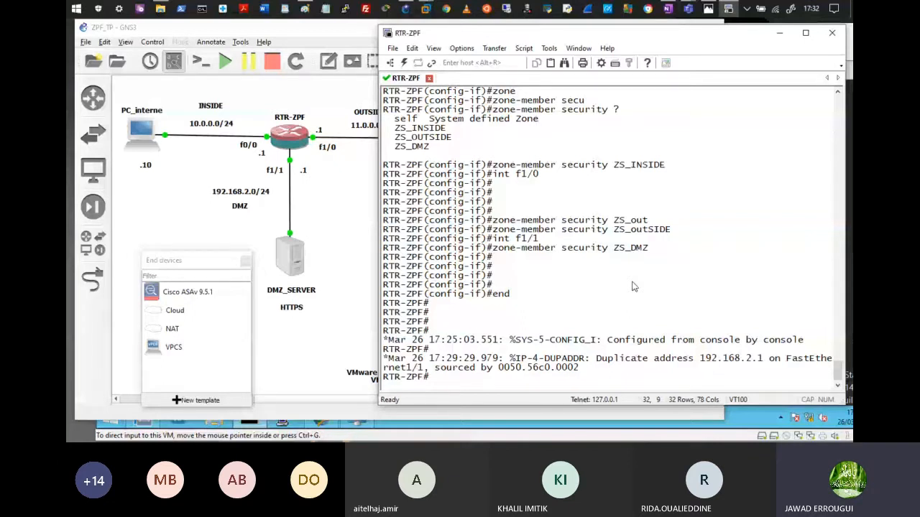
text(conf t)
key(Return)
key(Return)
key(Return)
key(Return)
key(Return)
key(Return)
key(Return)
key(Return)
text(zone)
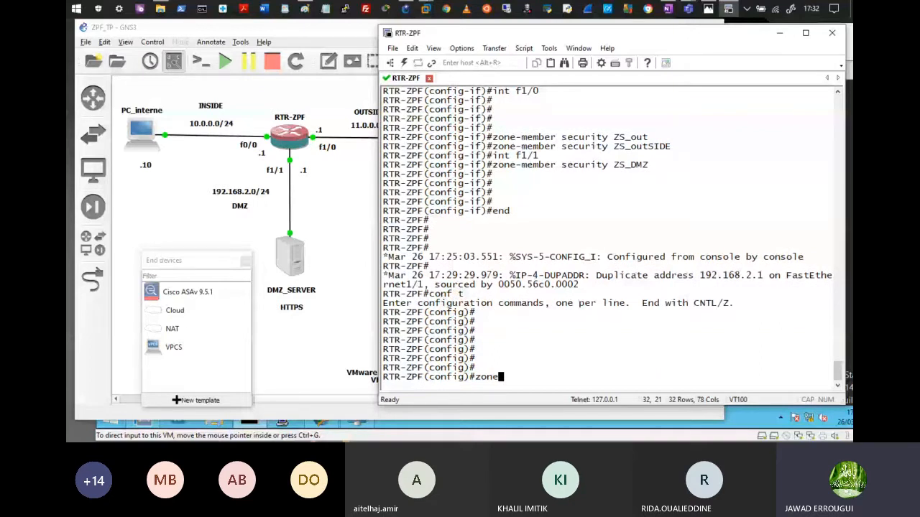
text(-pai)
key(Tab)
text(sec)
key(Tab)
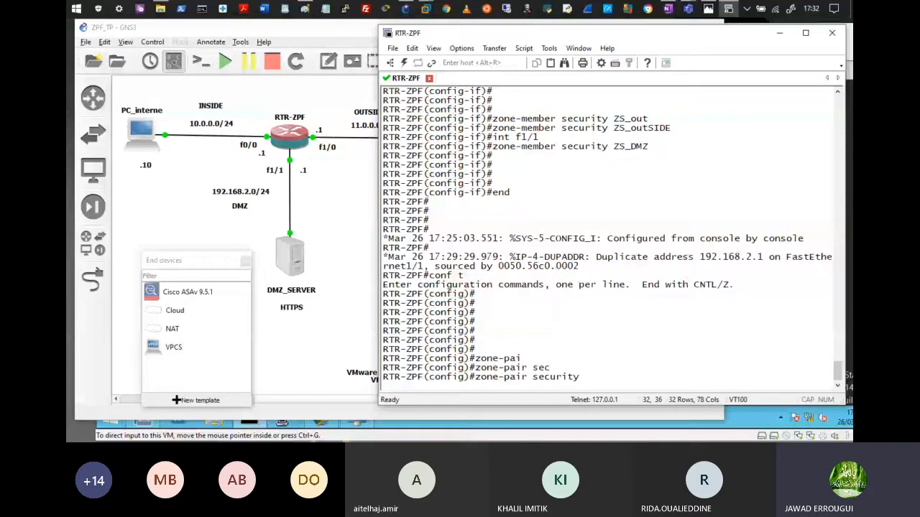
text(ZP_OU)
text(TSIDE2DMZ)
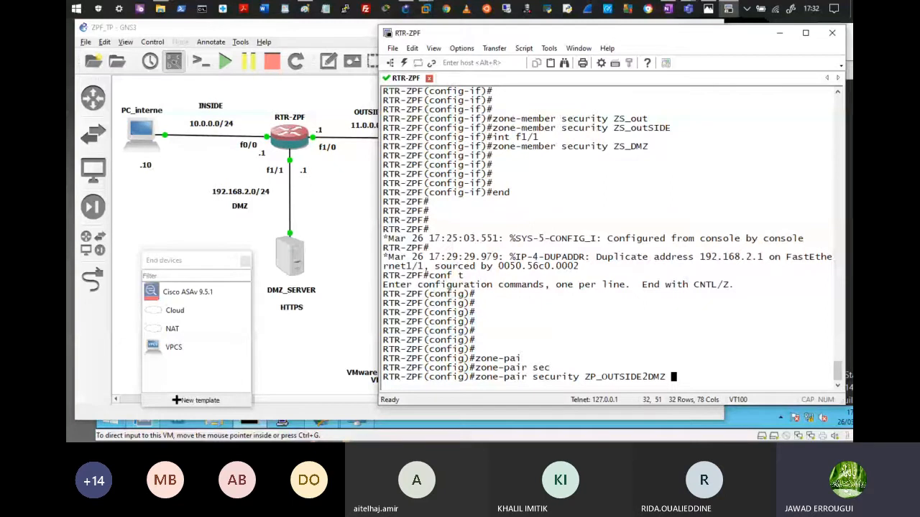
Step: Set the zone pair's source to zs_outside and destination to zs_dmz
text(source)
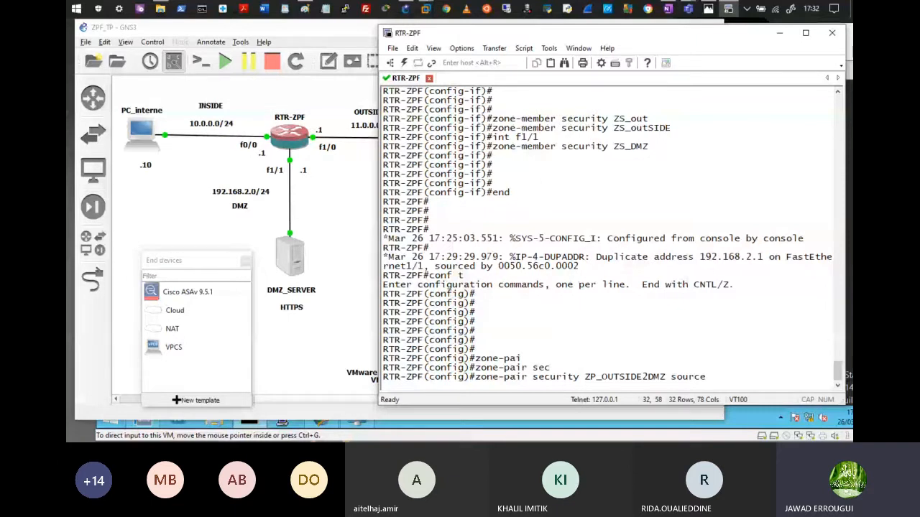
text(zs_)
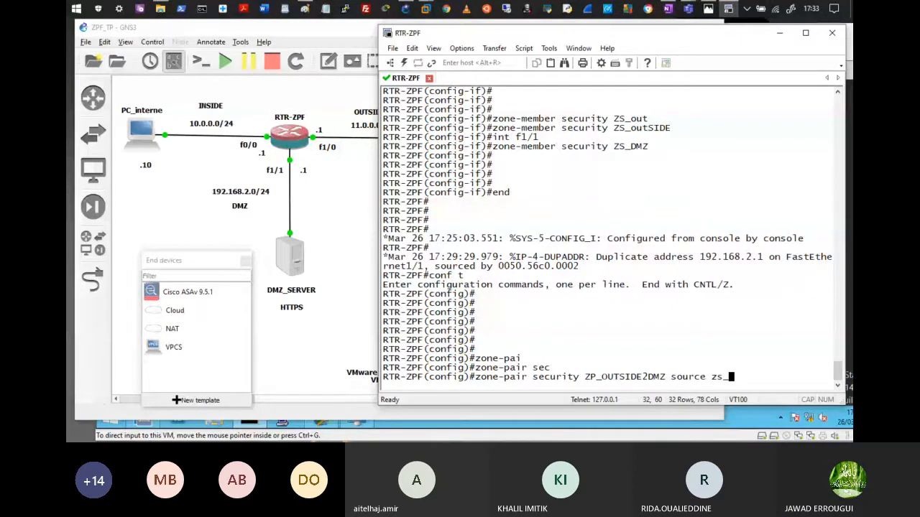
text(ou)
key(Tab)
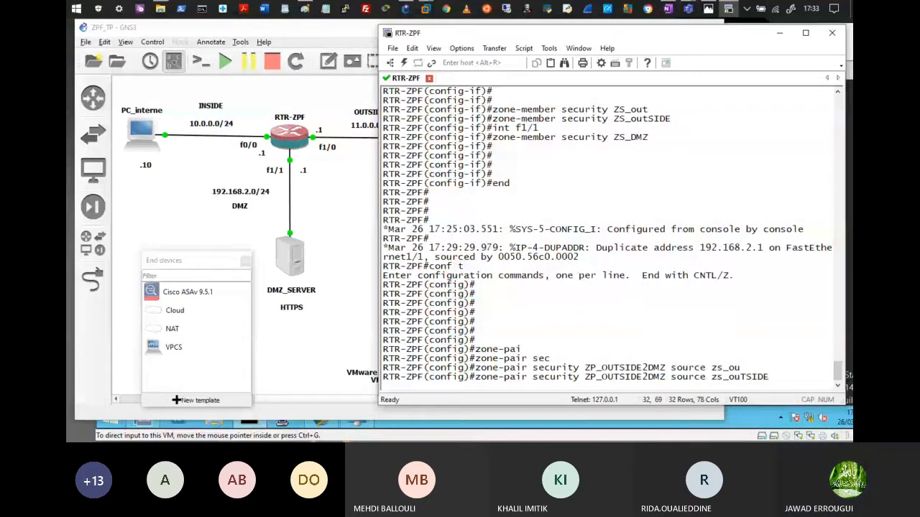
text(des)
key(Tab)
text(zs_d)
key(Tab)
key(Return)
key(Return)
key(Return)
key(Return)
key(Return)
key(Return)
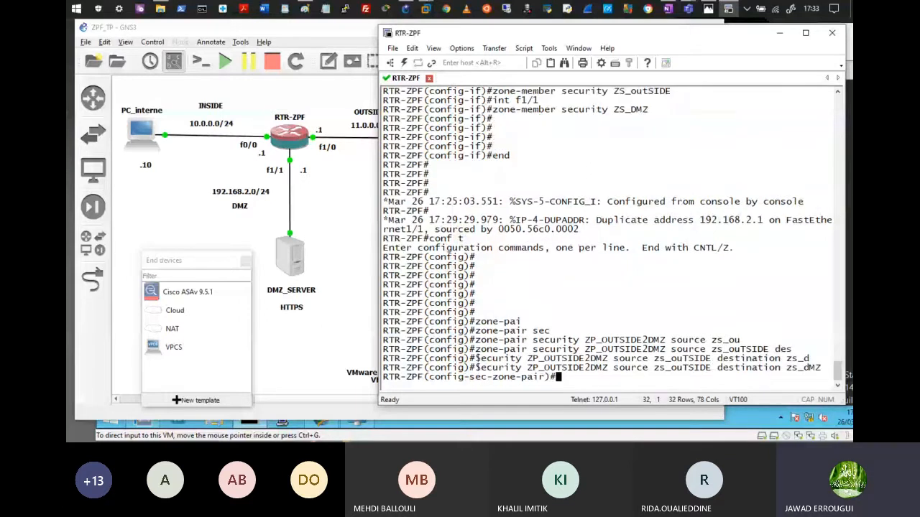
Step: Enter service-policy type inspect PM_IN2OUT in the ZP_OUTSIDE2DMZ zone-pair configuration
text(serv)
key(Tab)
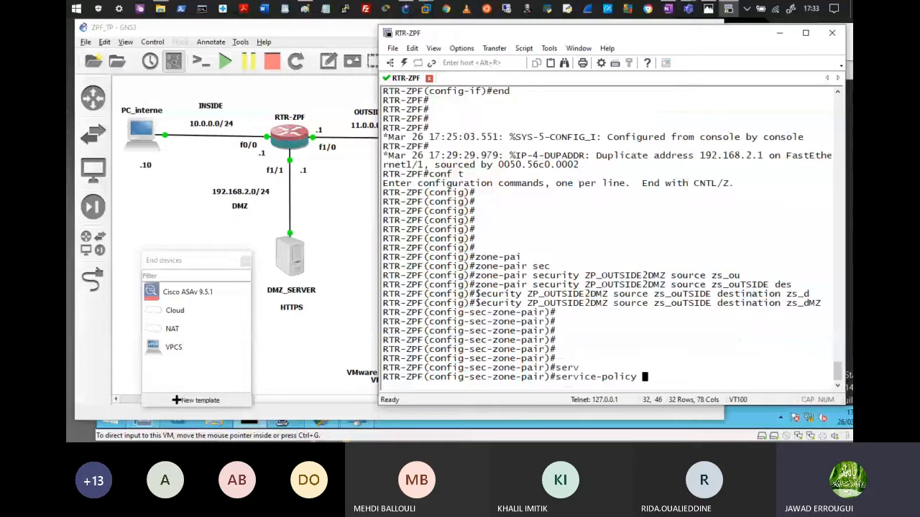
text(ty)
key(Tab)
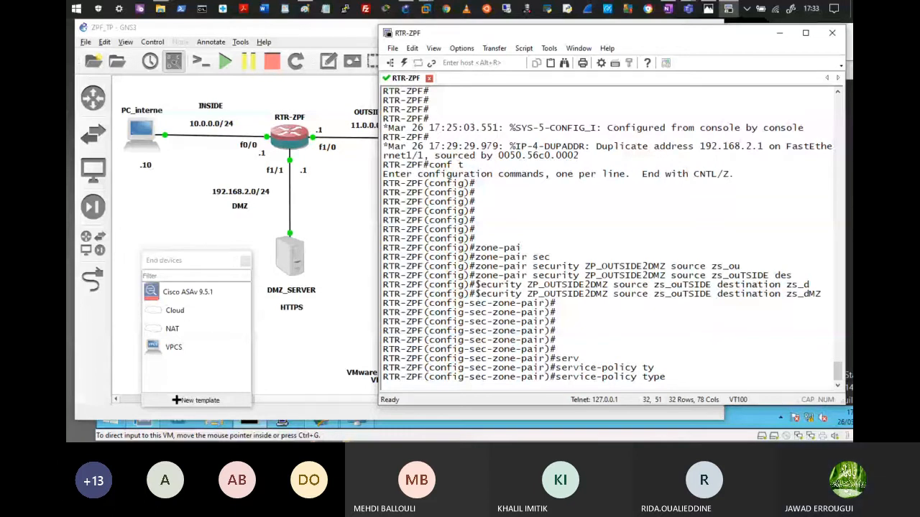
text(in)
key(Tab)
text(PM)
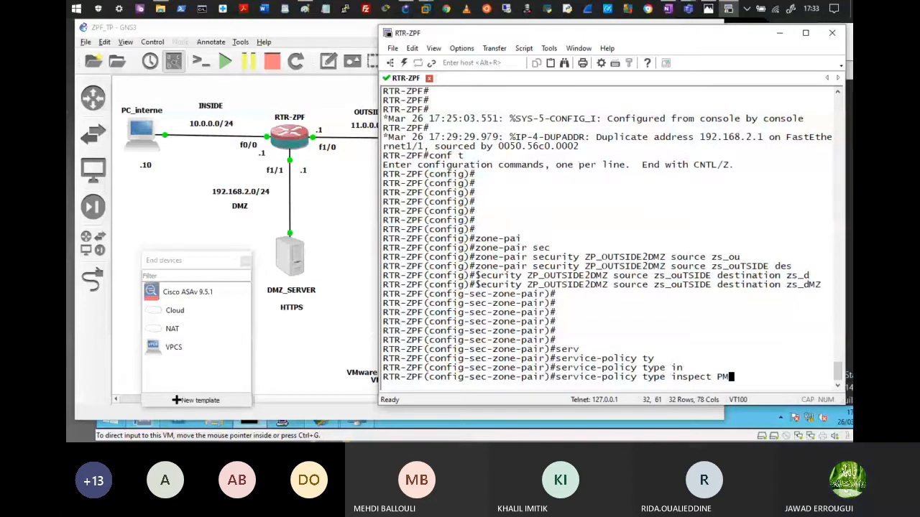
text(_)
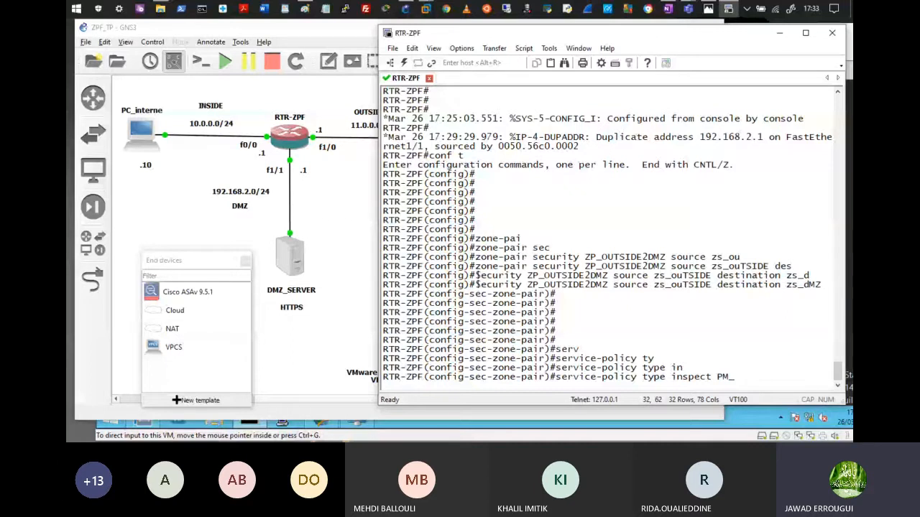
text(IN2OUT)
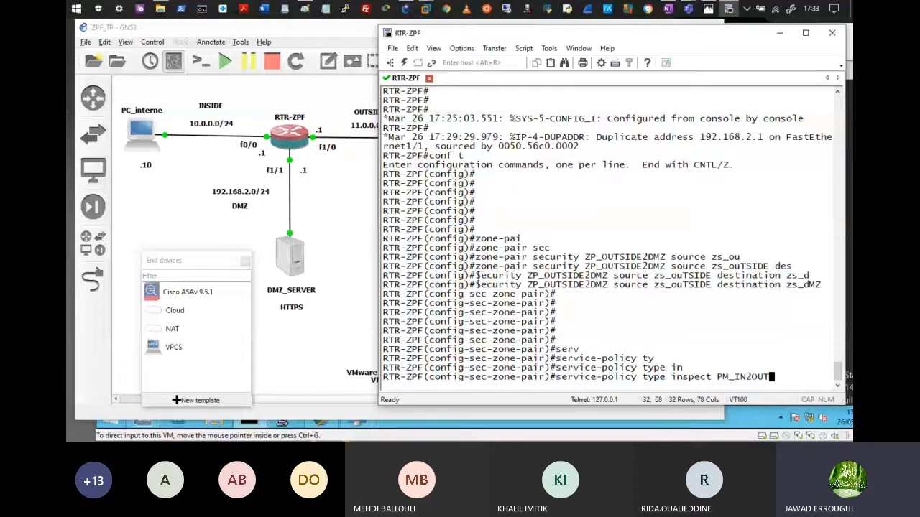
key(Return)
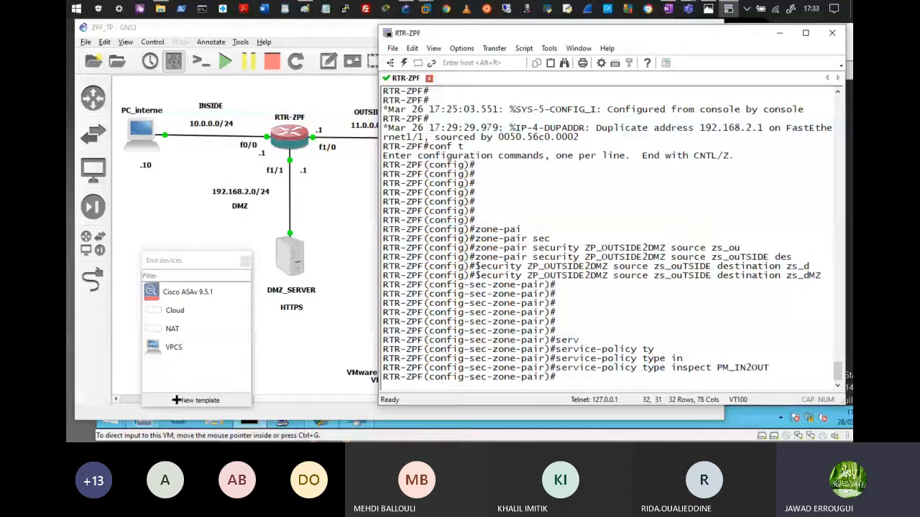
Step: On the PDC server, clear the prompt with cls and ping 192.168.2.100
click(426, 8)
click(423, 284)
key(Escape)
text(cls)
key(Return)
text(ping 192.1)
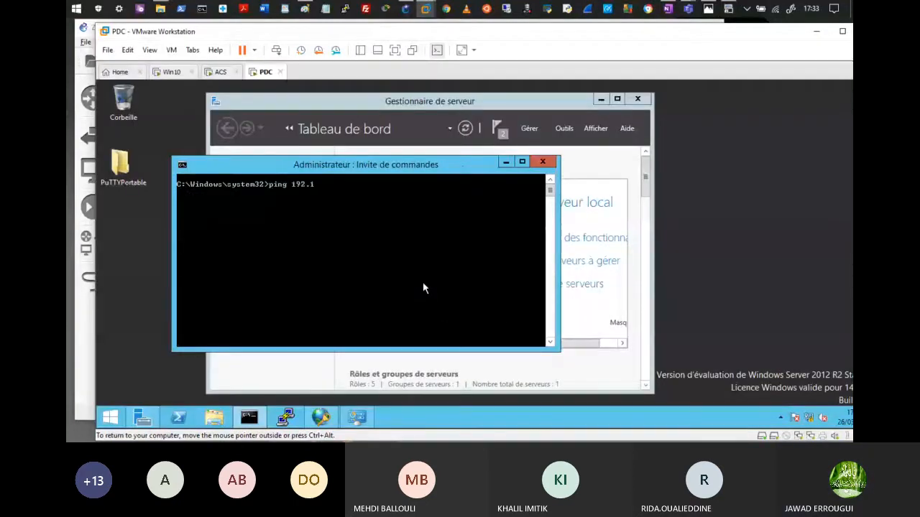
text(68.2.100)
key(Return)
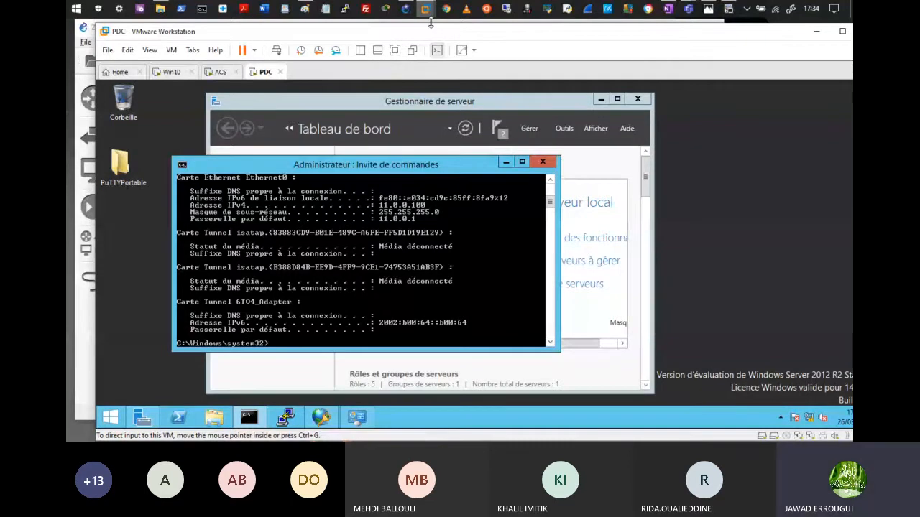
mouse_move(426, 8)
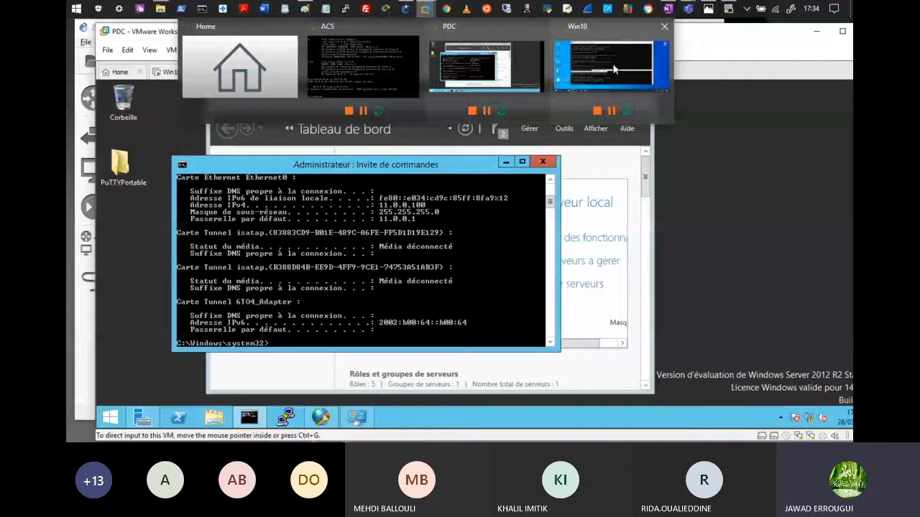
Step: Show RTR-ZPF's running configuration and highlight the class-maps and the PM_IN2OUT policy-map
click(728, 9)
text(ect)
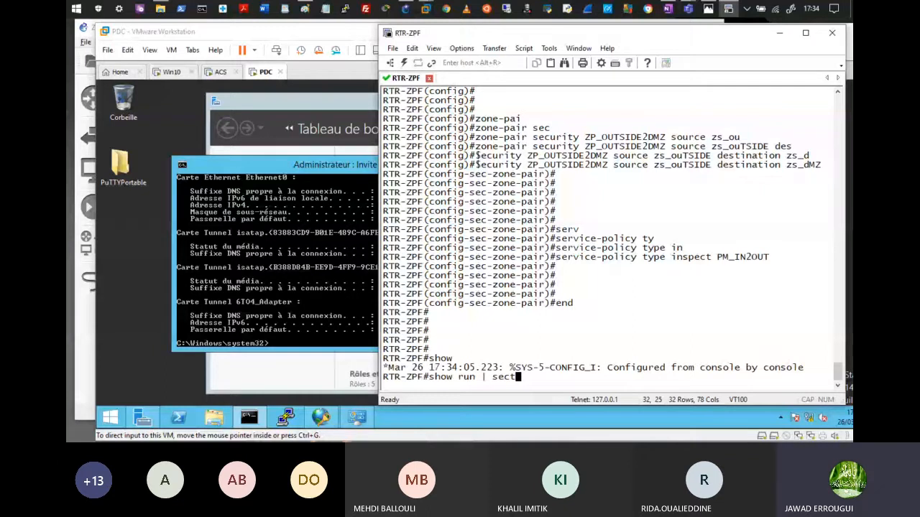
key(BackSpace)
key(BackSpace)
key(BackSpace)
key(BackSpace)
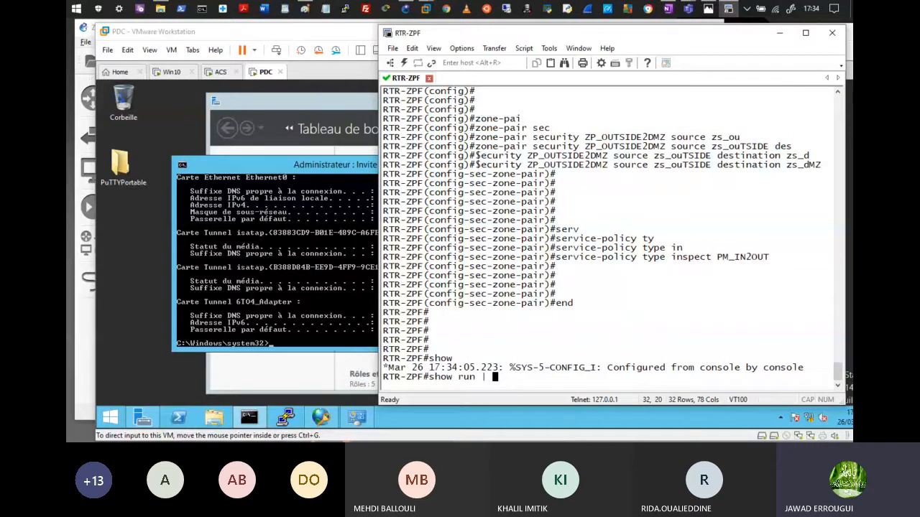
key(Return)
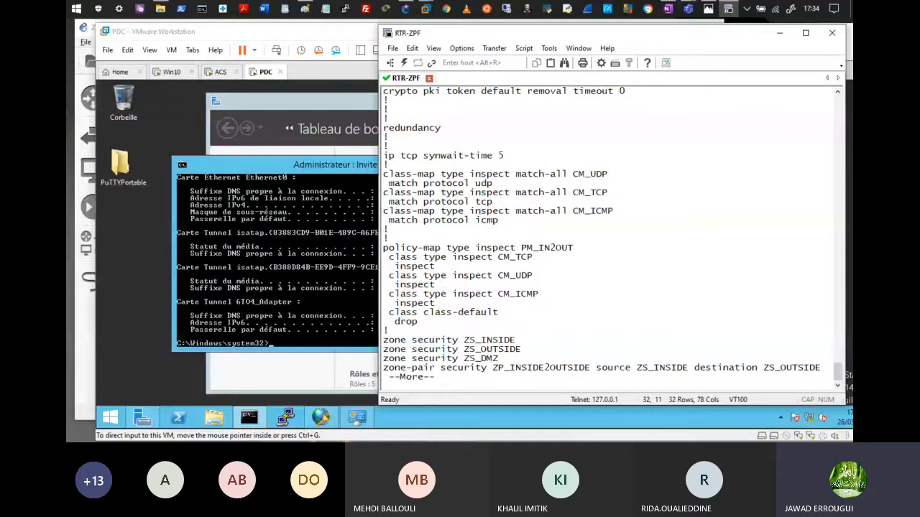
drag(389, 174, 434, 179)
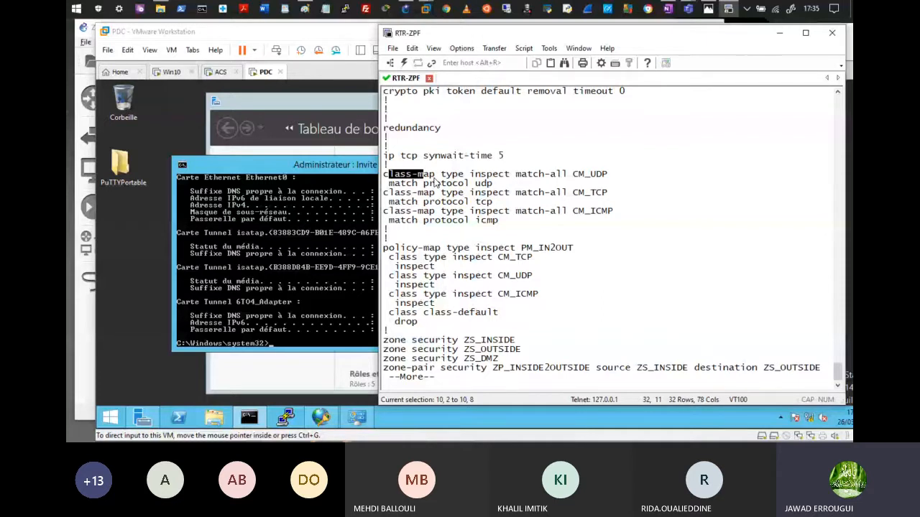
drag(521, 247, 557, 249)
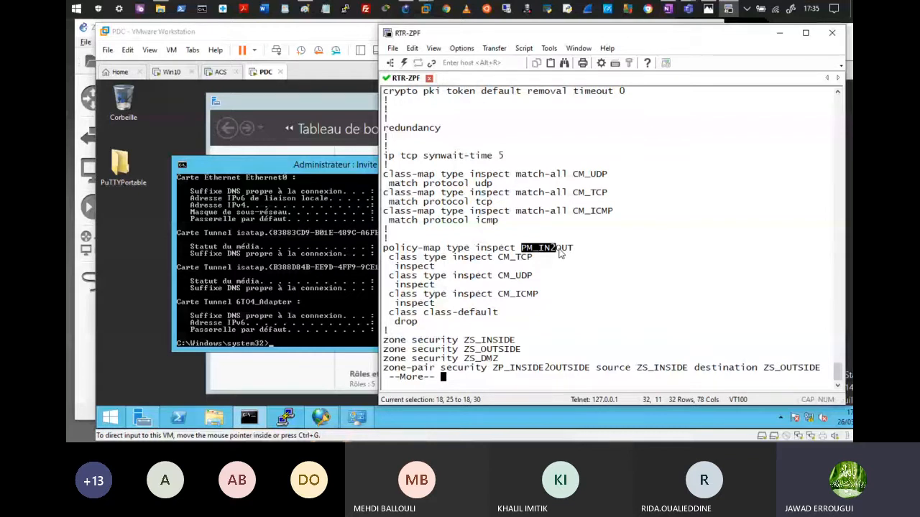
key(space)
Step: Highlight FastEthernet1/0's zone-member security ZS_OUTSIDE line, then recall ipconfig on the PDC server
drag(389, 119, 550, 120)
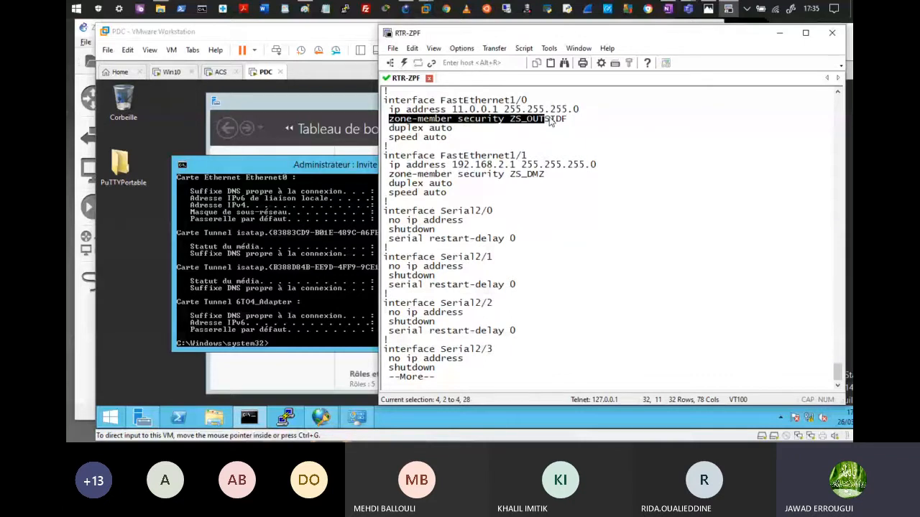
drag(550, 121, 564, 121)
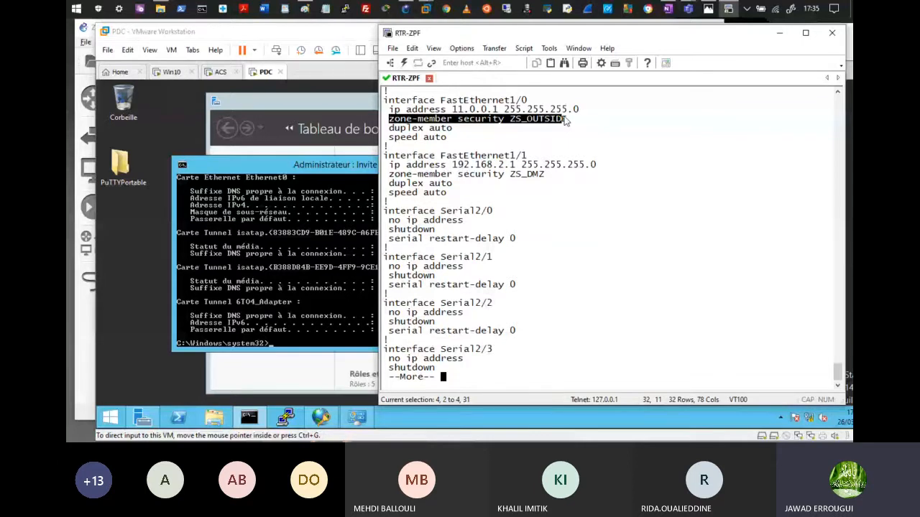
drag(565, 121, 568, 120)
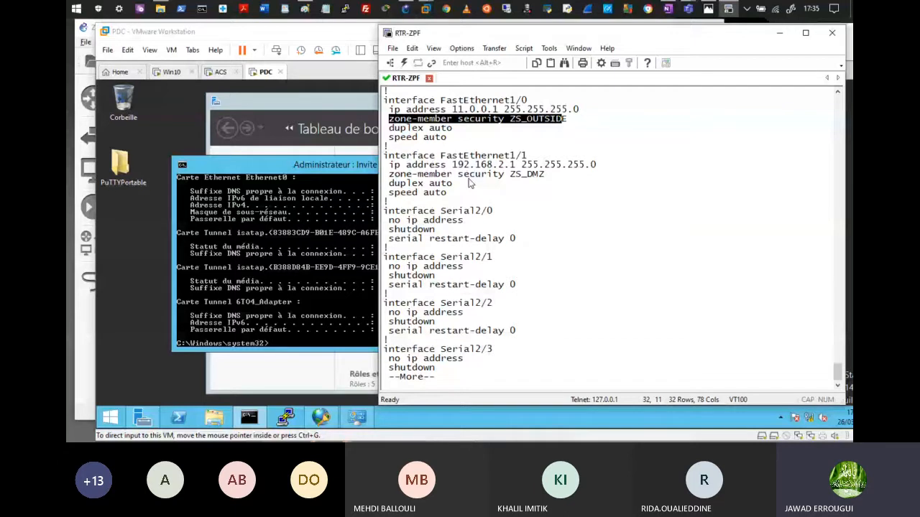
scroll(468, 184, up, 2)
drag(506, 129, 453, 137)
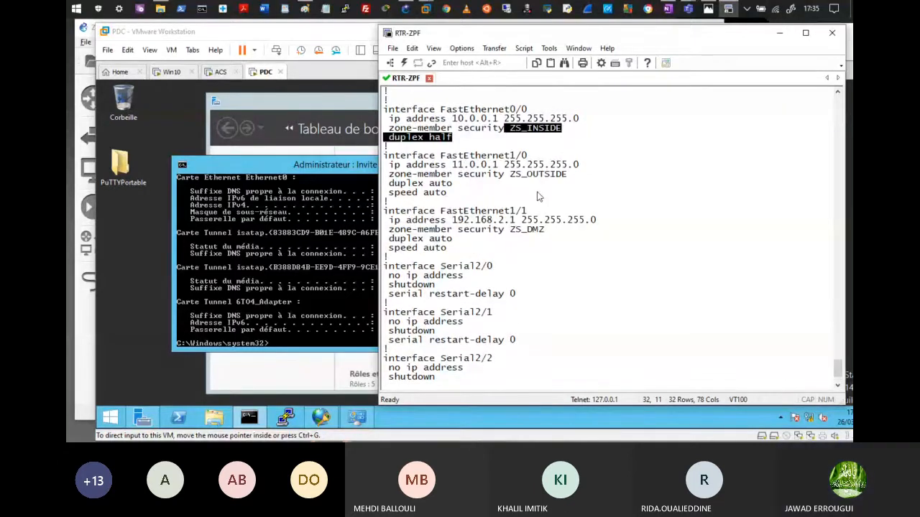
click(314, 292)
key(Up)
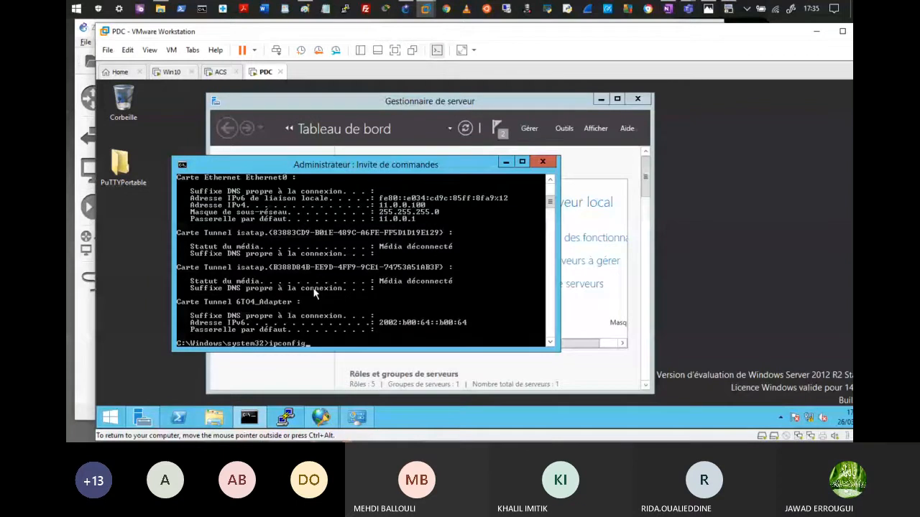
Step: On the PDC, rerun ipconfig and ping 192.168.2.100; all four requests time out
key(Return)
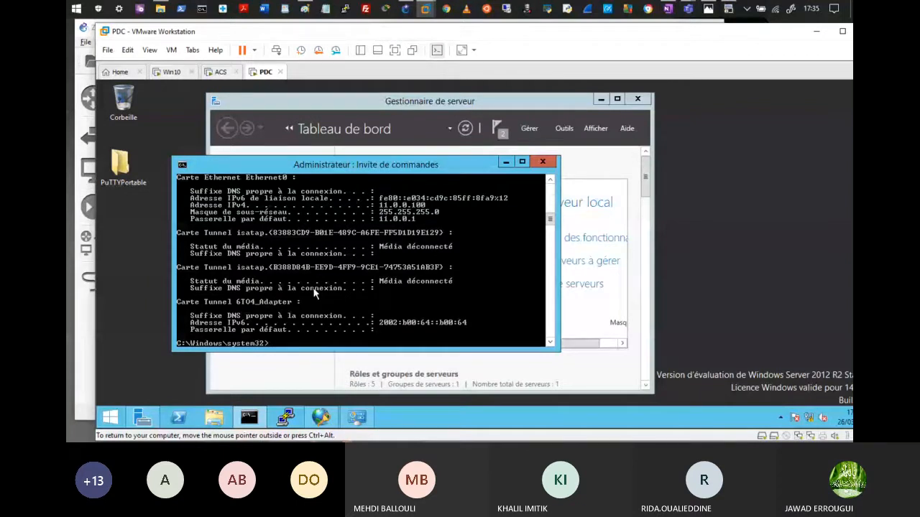
key(Up)
key(Up)
key(Return)
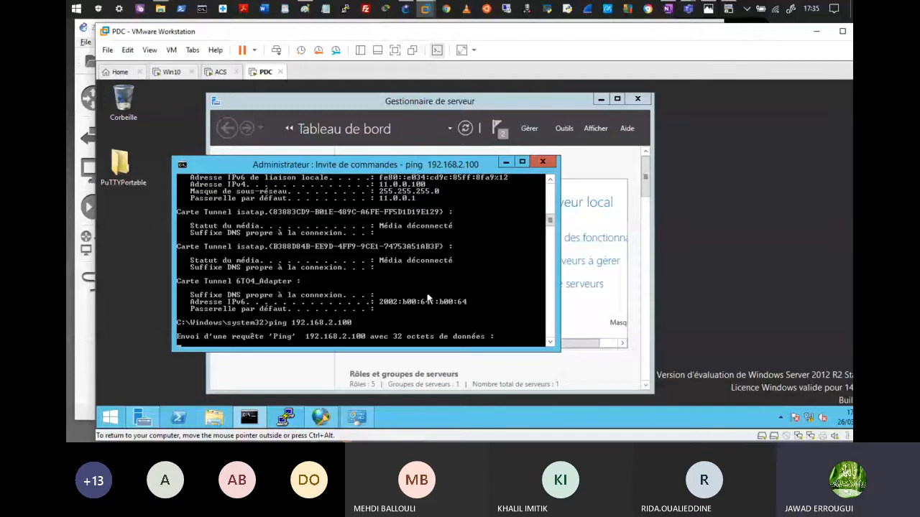
Step: Review the zone-pair configuration in the SecureCRT router terminal, then minimize it to return to the PDC
click(728, 9)
scroll(643, 278, up, 4)
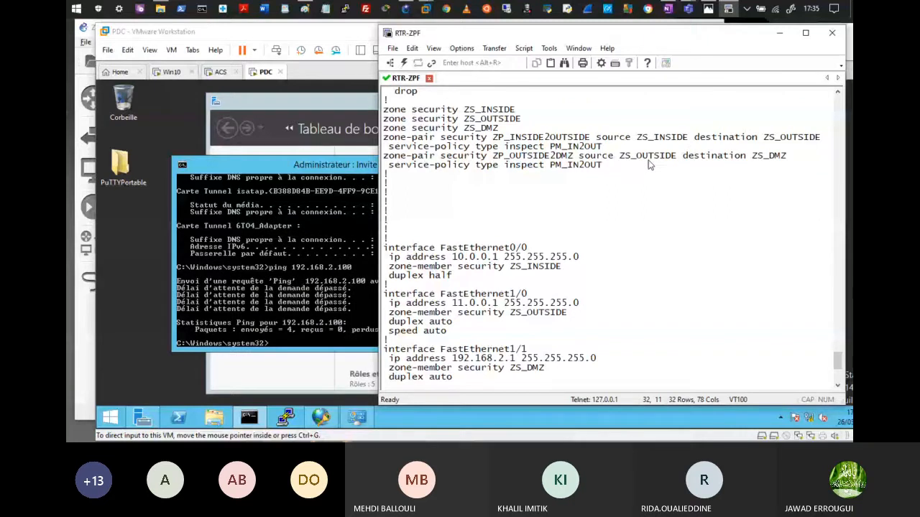
click(591, 9)
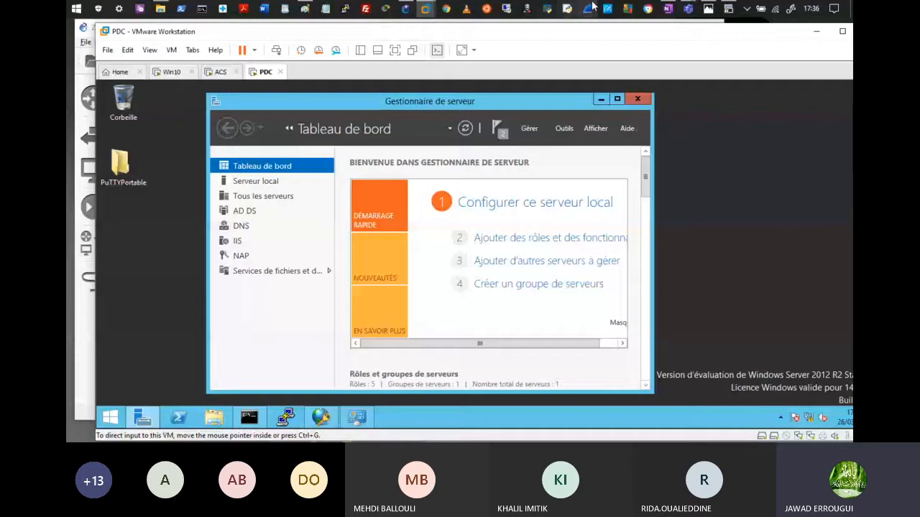
mouse_move(426, 8)
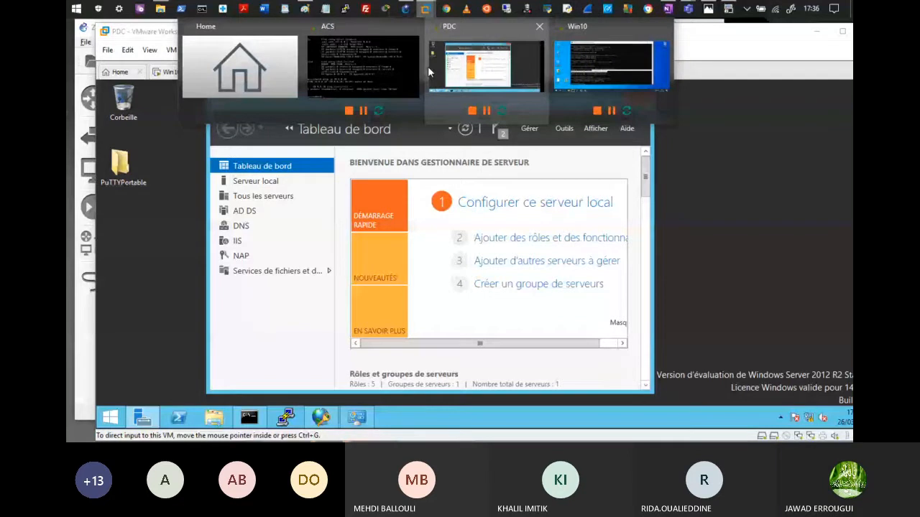
Step: From the Win10 PC, confirm 11.0.0.100 replies while 192.168.2.100 times out, then switch to ACS
click(611, 66)
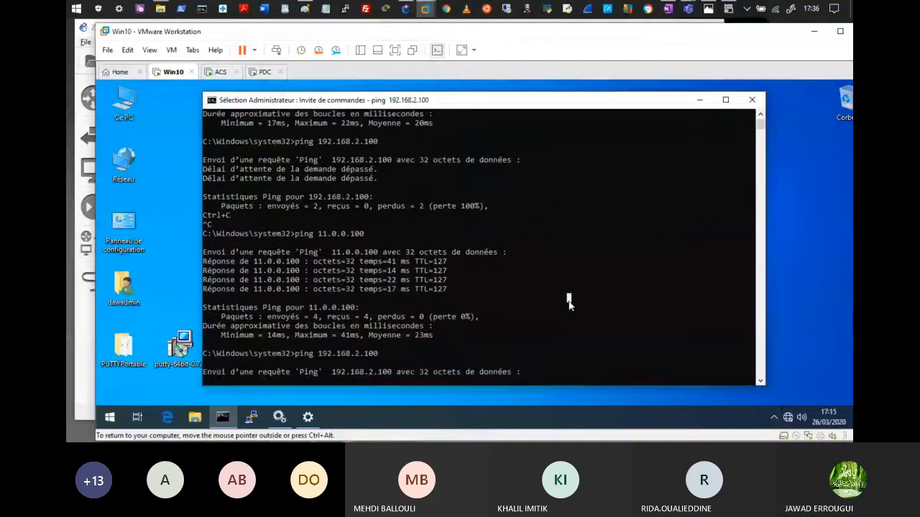
right_click(569, 302)
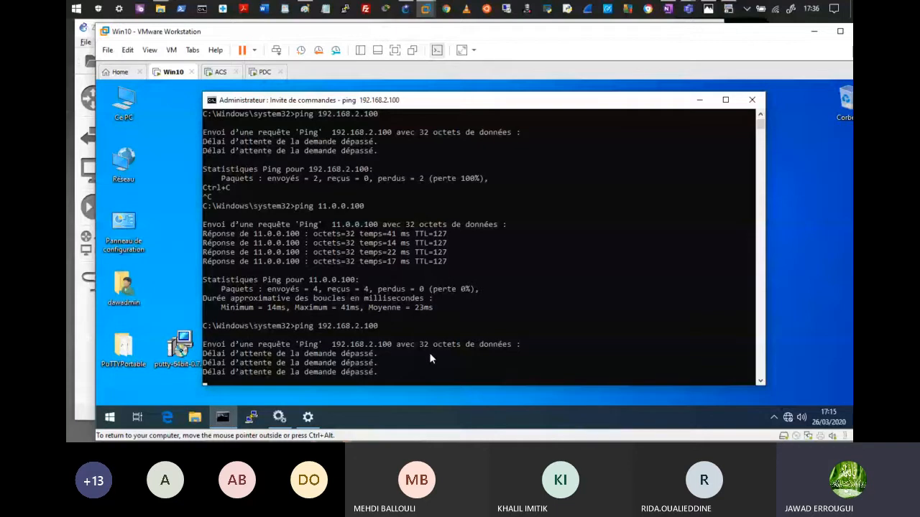
key(Up)
key(Up)
click(494, 243)
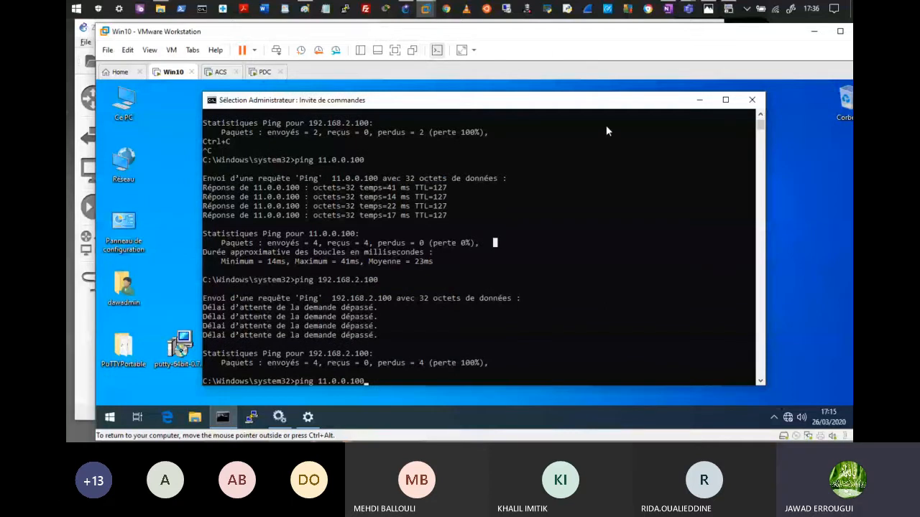
click(528, 10)
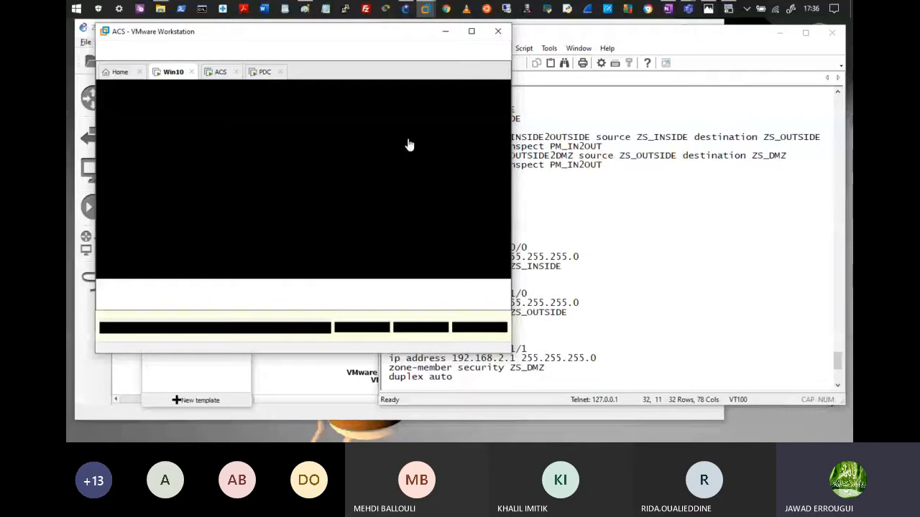
Step: Run 'show interface' on the ACS console to display address 192.168.2.250, then return to GNS3
click(408, 145)
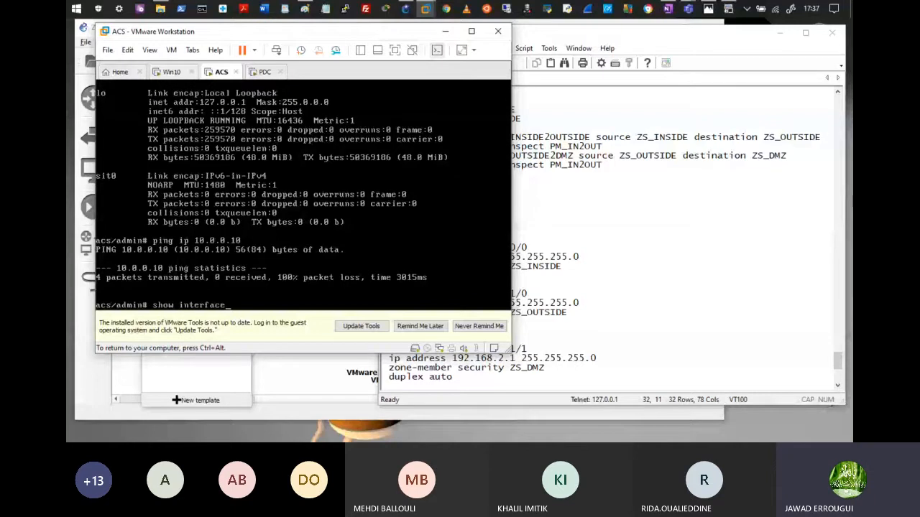
text(show interface)
key(Return)
key(ctrl+alt)
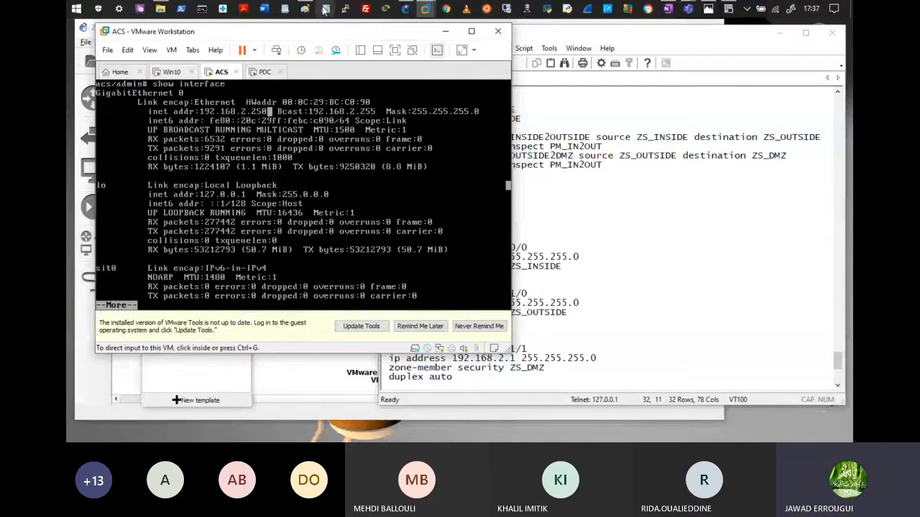
click(324, 10)
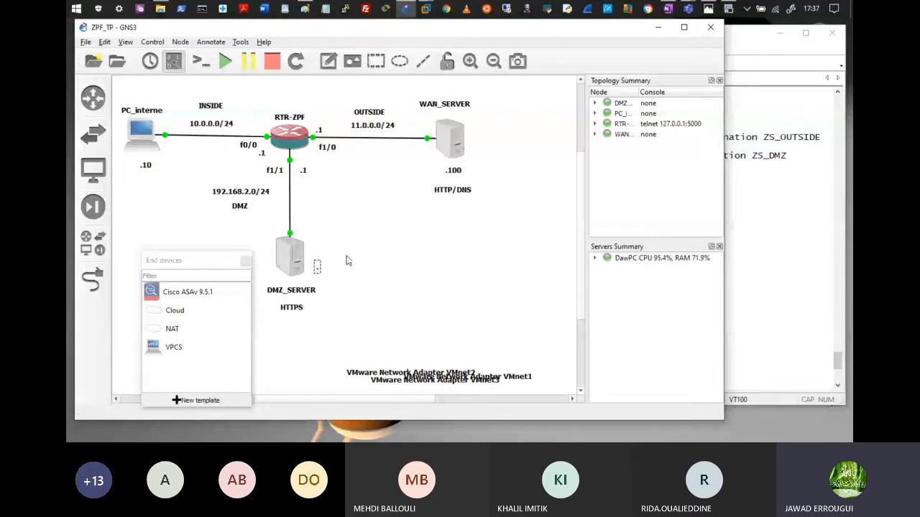
Step: Add a '.250' text label next to DMZ_SERVER in GNS3, then go back to the PDC VM
text(.250)
click(345, 260)
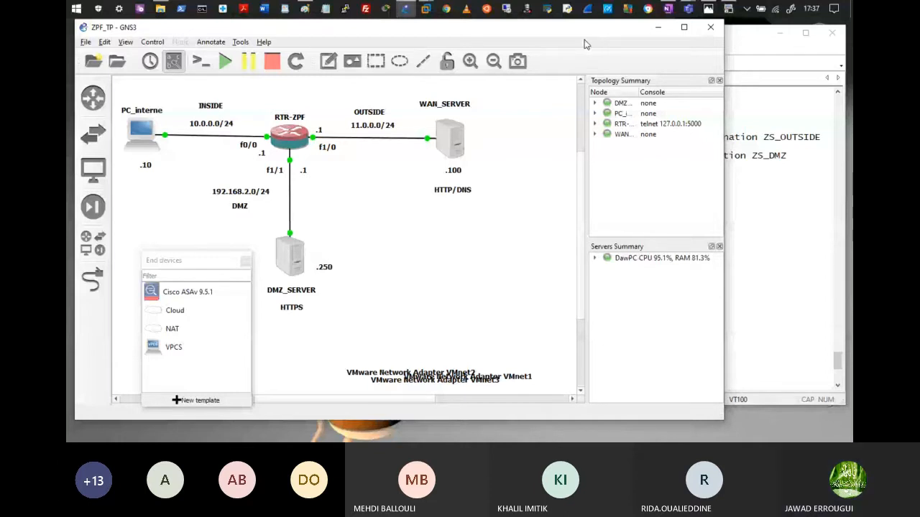
click(426, 9)
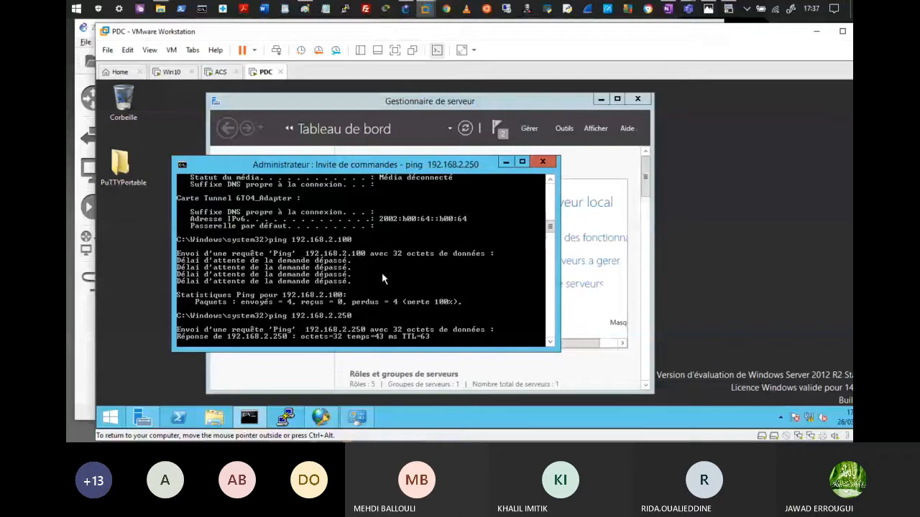
Step: Confirm the PDC reaches 192.168.2.250, then rerun ping 192.168.2.250 from the Win10 PC
mouse_move(426, 8)
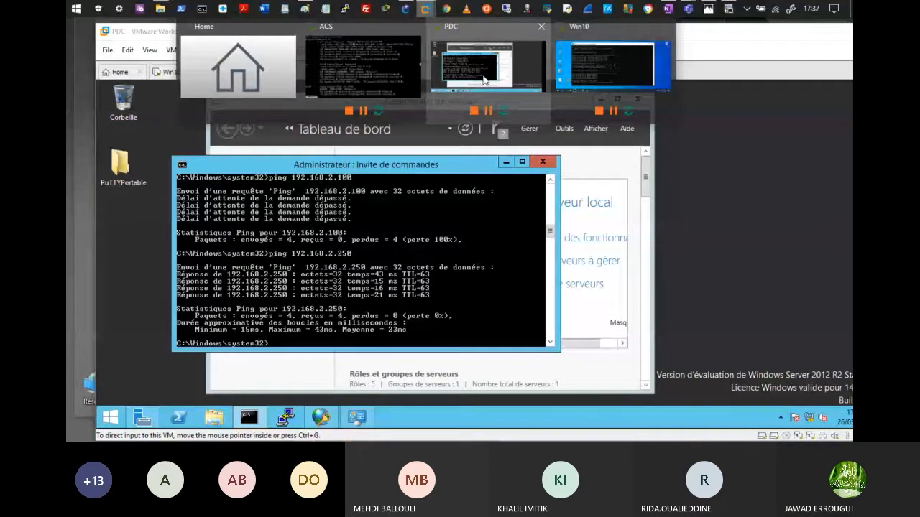
click(484, 81)
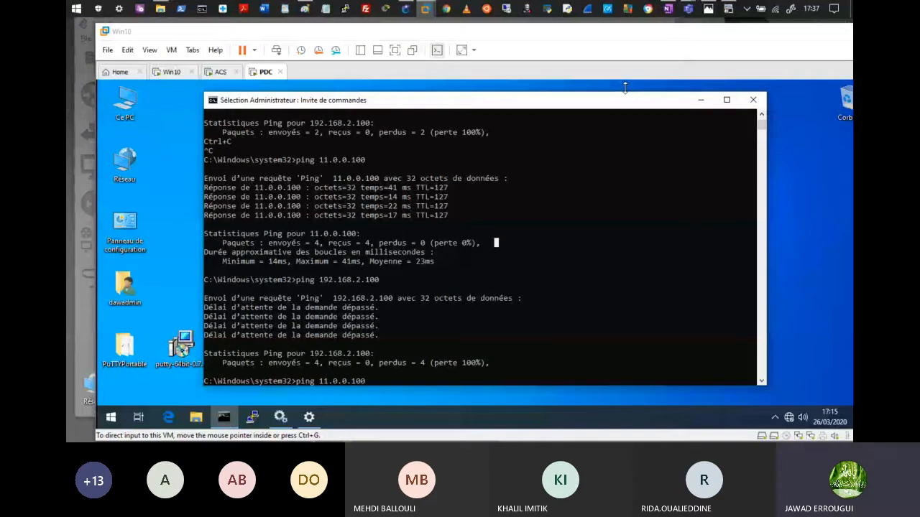
click(626, 88)
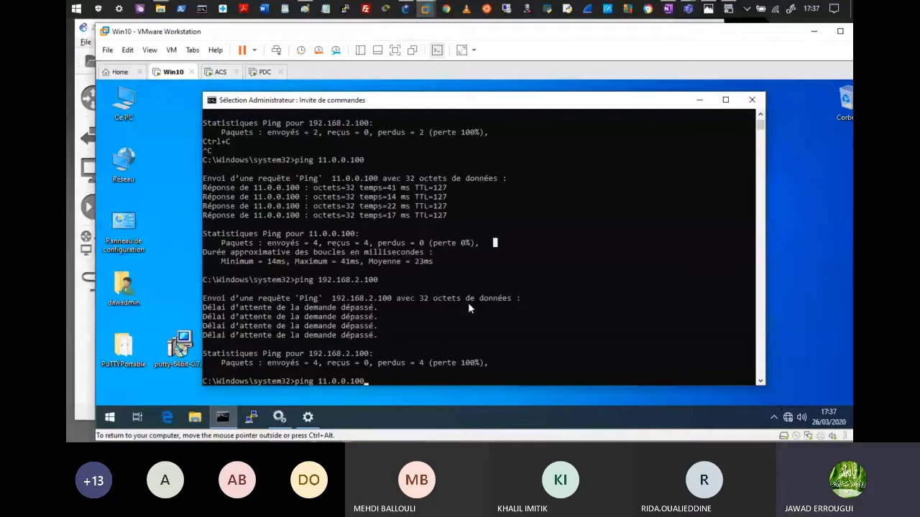
key(Escape)
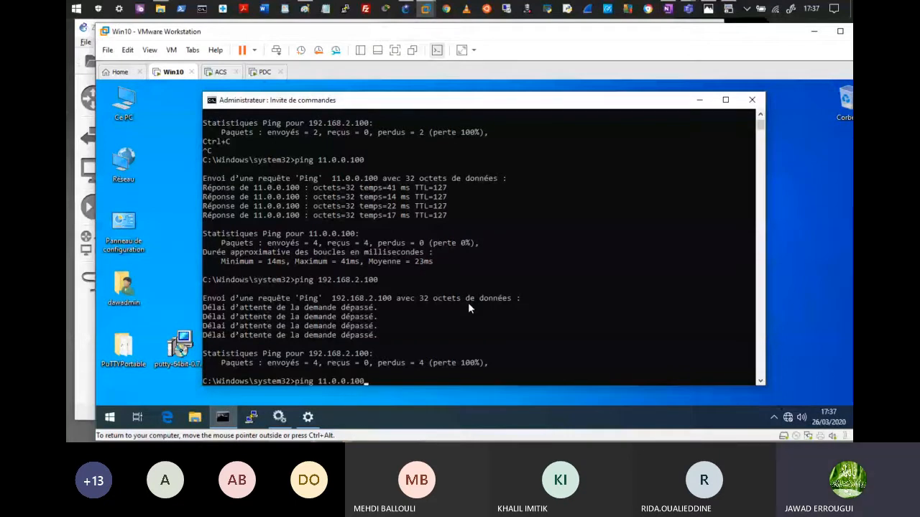
key(Up)
key(Up)
key(Return)
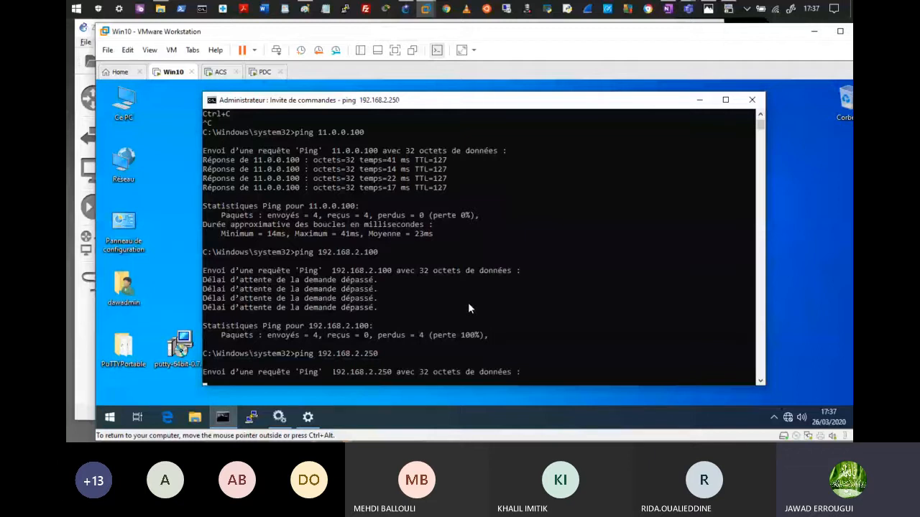
click(407, 11)
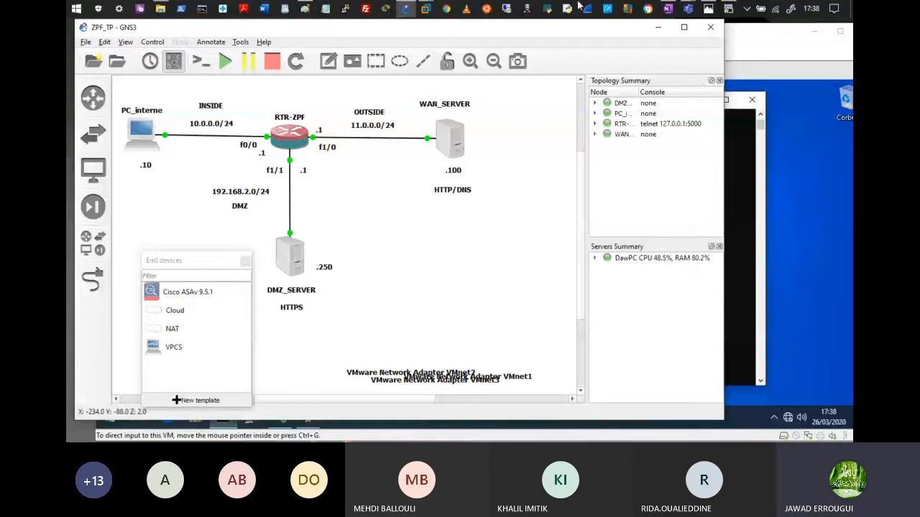
Step: Select the ACS tab in VMware Workstation to show its console with the partly typed ping
mouse_move(575, 65)
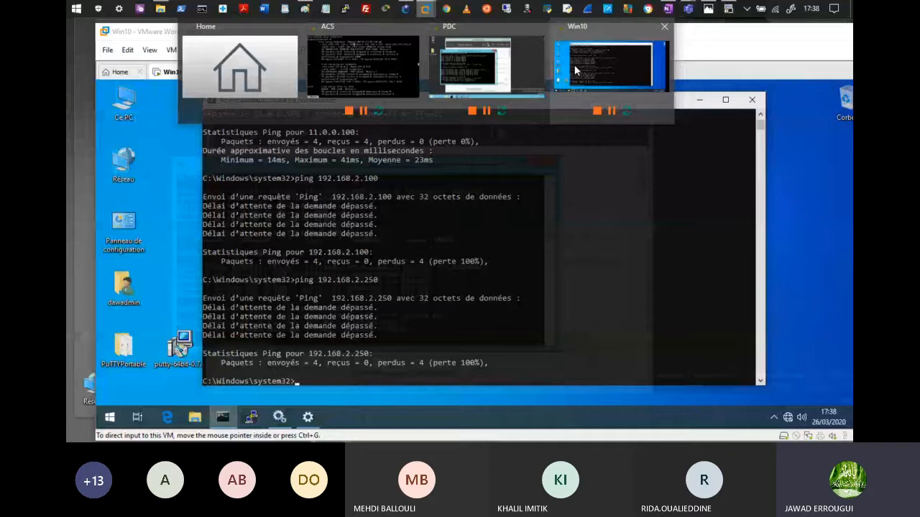
click(363, 67)
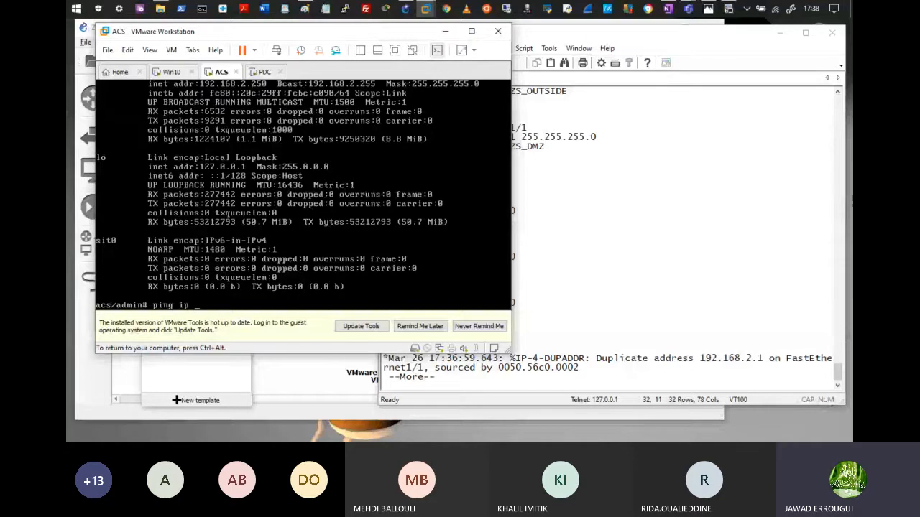
Step: Bring the GNS3 ZPF_TP topology window back in front of VMware Workstation
click(406, 9)
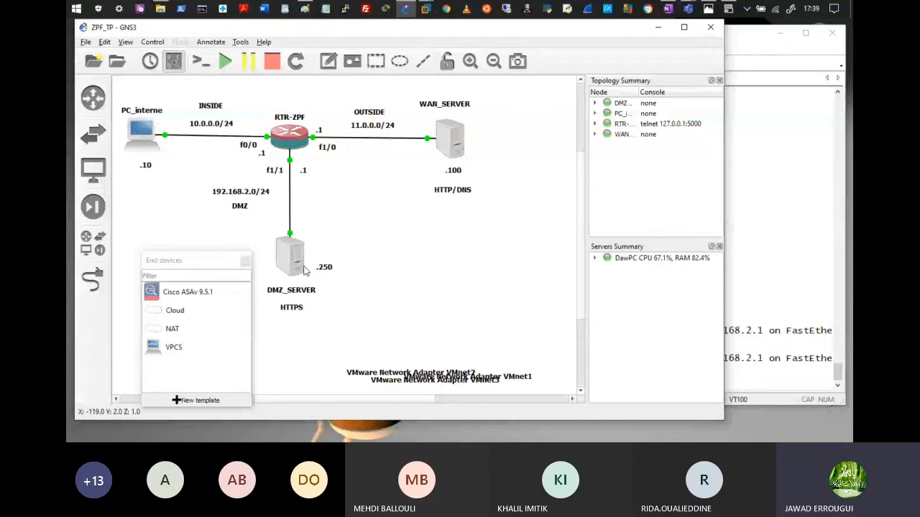
Step: Switch to the Paint image showing the five ZPF configuration steps
mouse_move(303, 269)
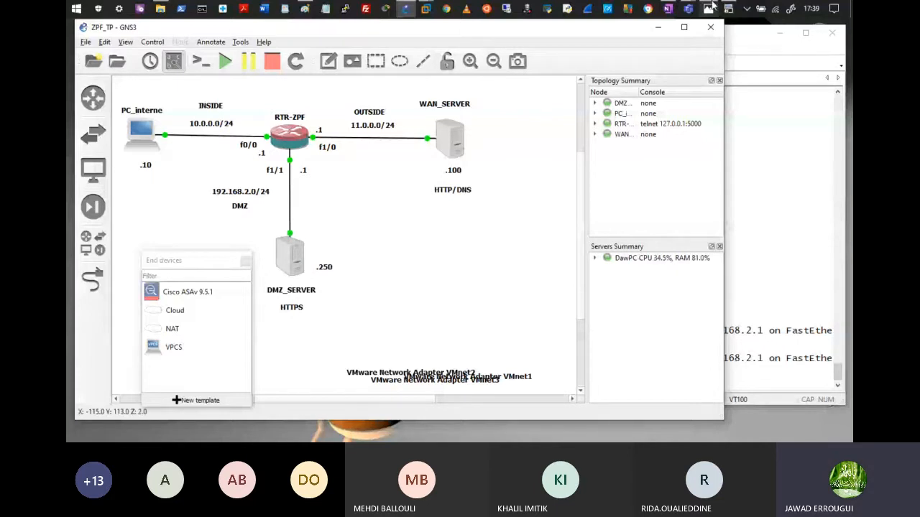
click(710, 8)
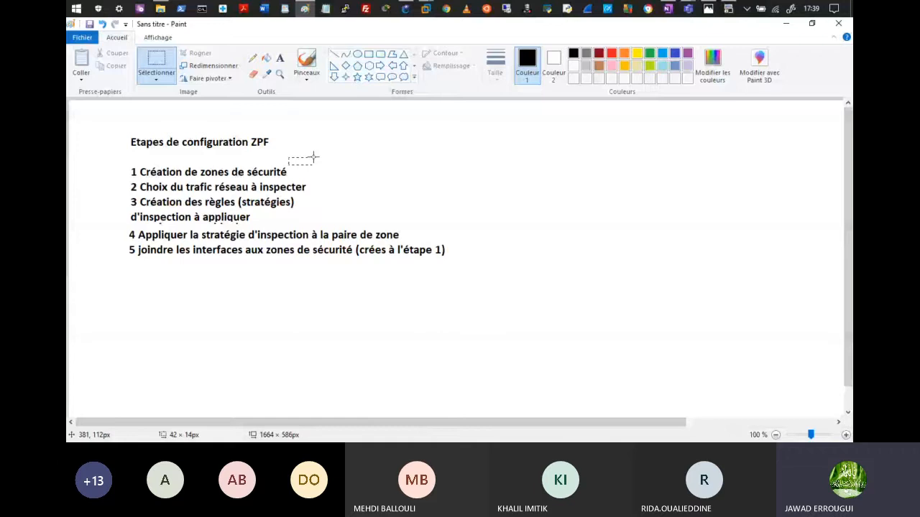
Step: Outline ZPF steps 1 to 4 in Paint, marking 'Création' and 'Appliquer', then minimize Paint
drag(313, 156, 317, 158)
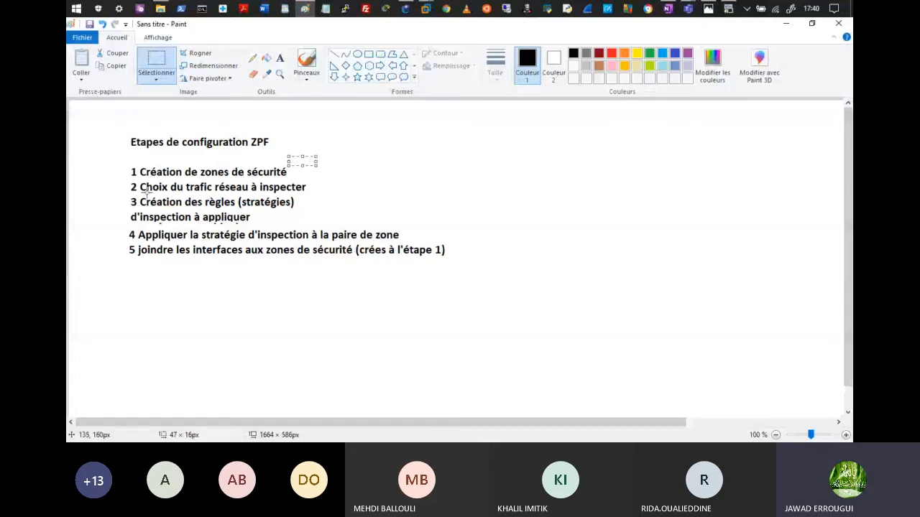
drag(141, 180, 316, 193)
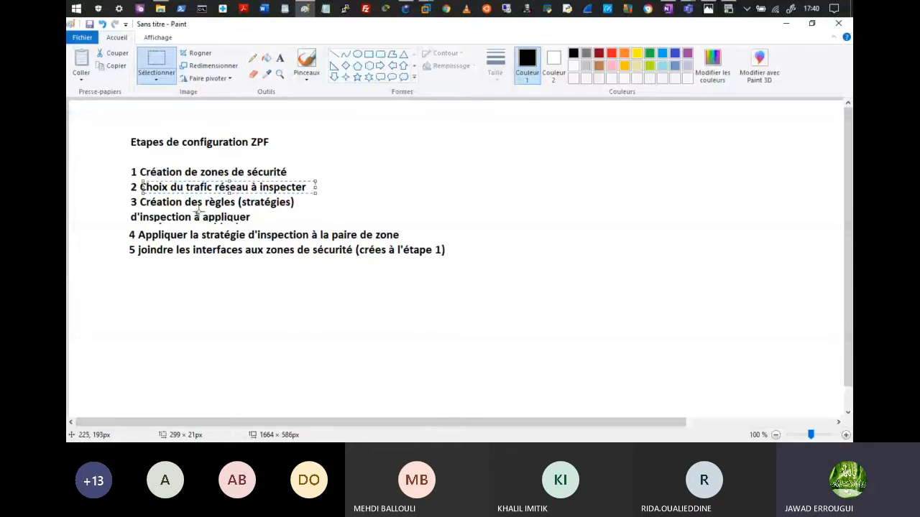
drag(98, 202, 157, 210)
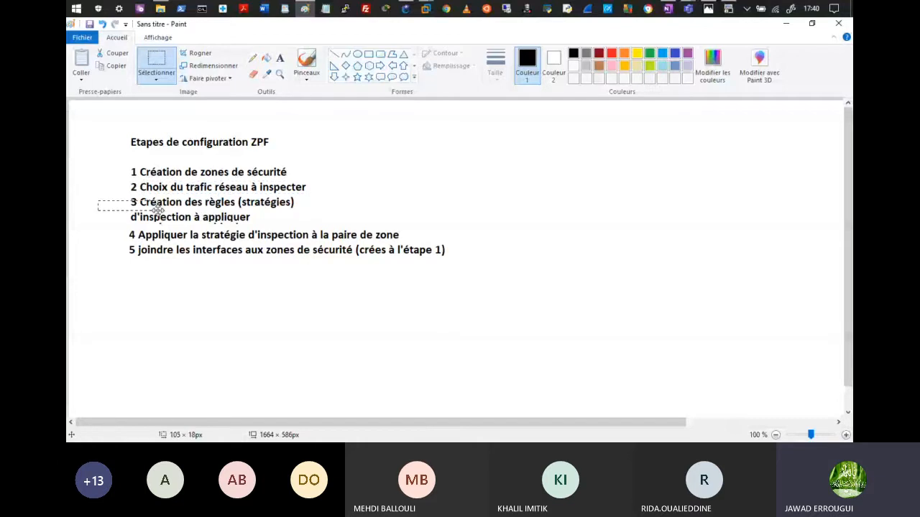
drag(158, 211, 156, 208)
drag(150, 232, 187, 236)
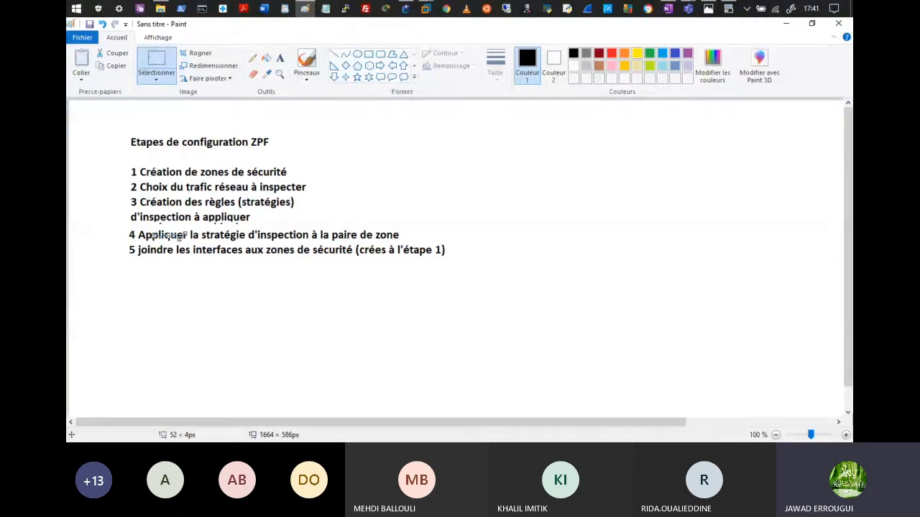
drag(139, 176, 171, 177)
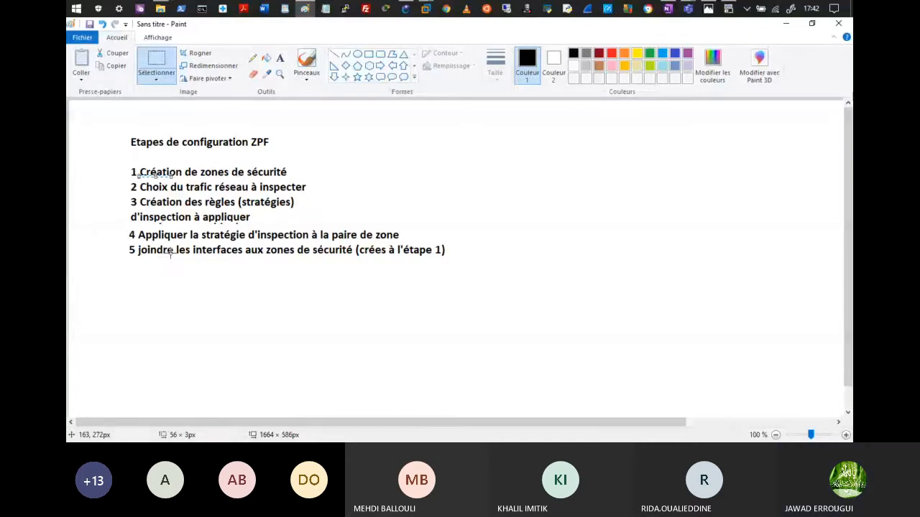
click(786, 24)
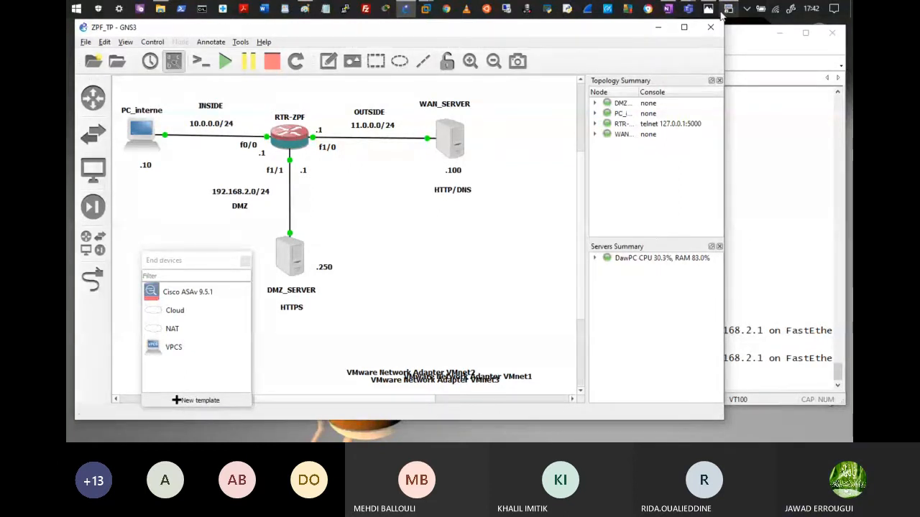
Step: Bring the Teams 'Réunion' meeting window forward from its taskbar preview
mouse_move(693, 17)
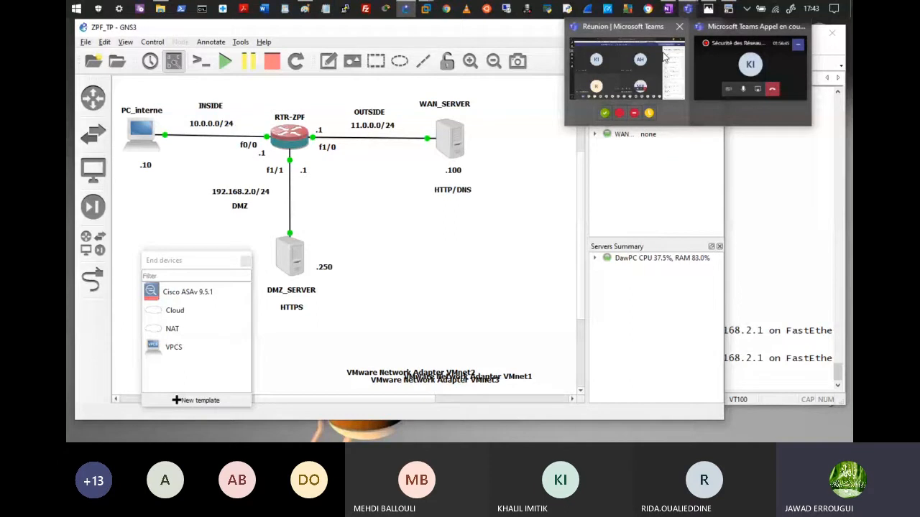
click(663, 59)
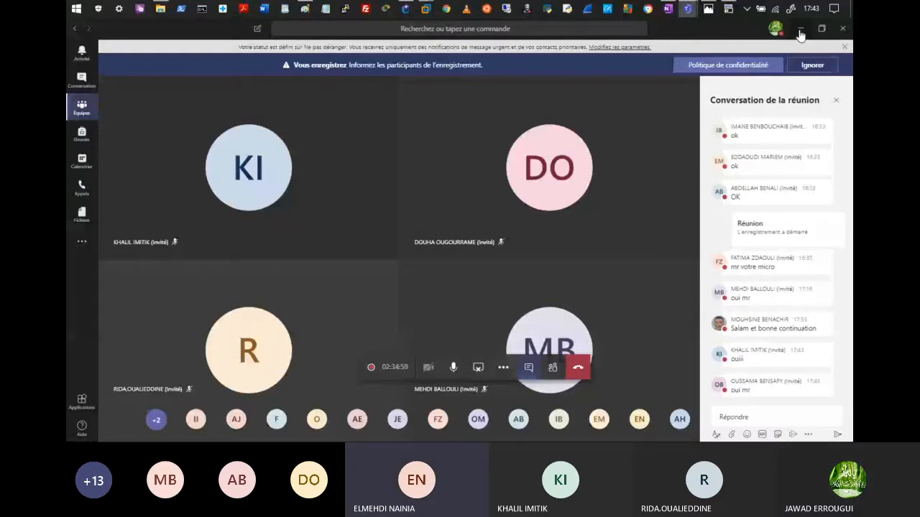
Step: Minimize the Microsoft Teams meeting window
click(799, 34)
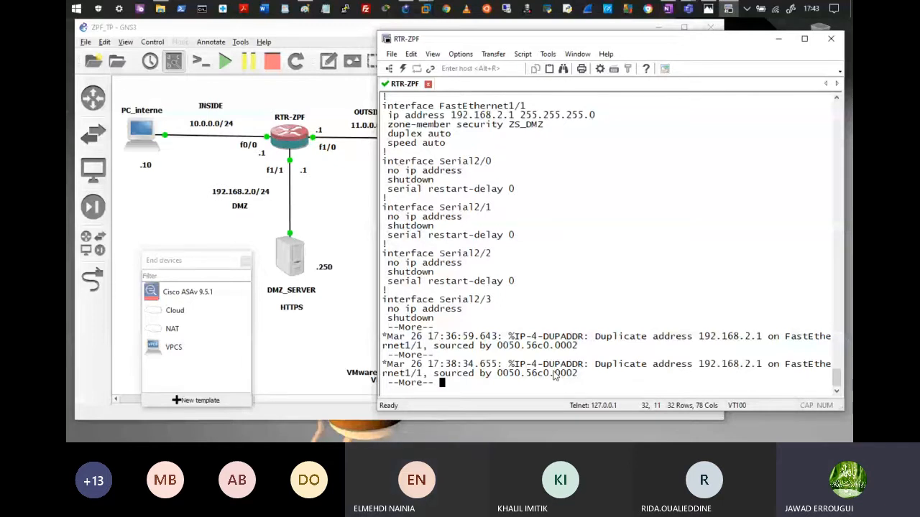
Step: Bring the maximized Paint image with the five ZPF configuration steps to the front
key(alt+Tab)
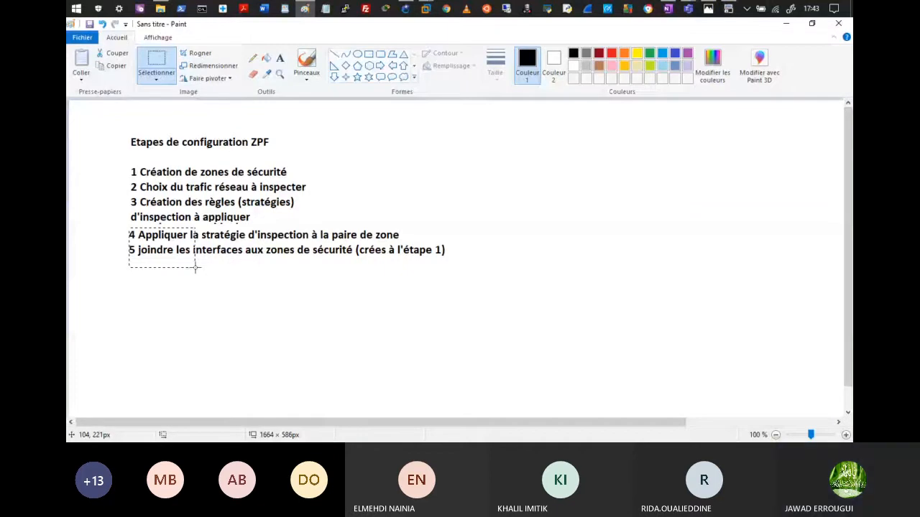
Step: Outline step 4 about applying the inspection policy, then minimize Paint
drag(195, 268, 410, 245)
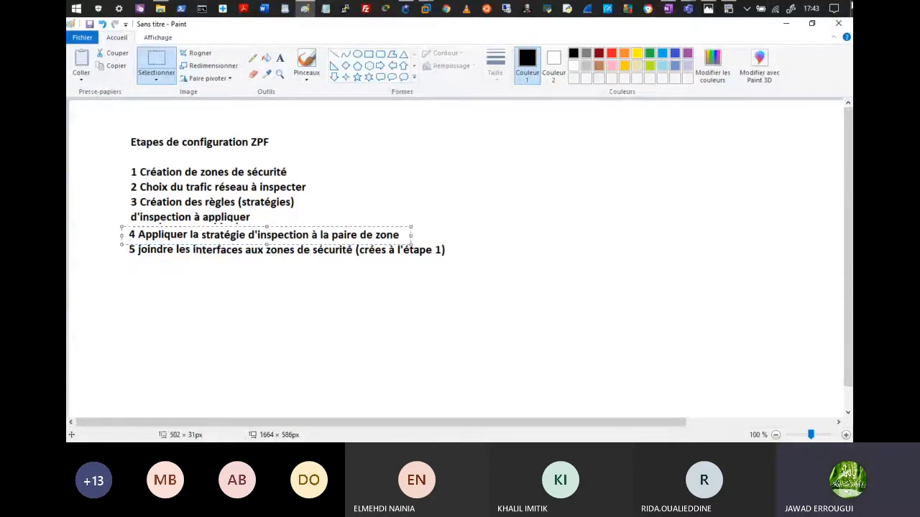
click(788, 26)
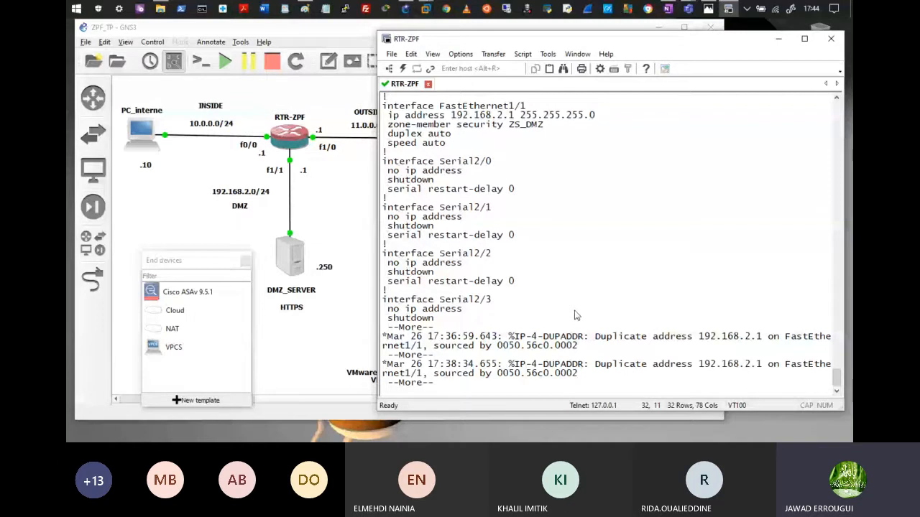
Step: Bring the GNS3 ZPF_TP topology window in front of the RTR-ZPF console
click(331, 243)
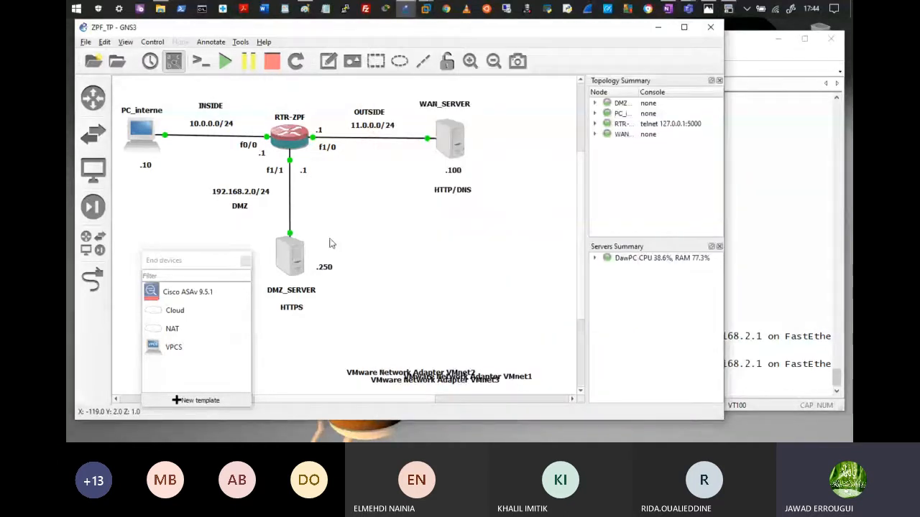
mouse_move(294, 245)
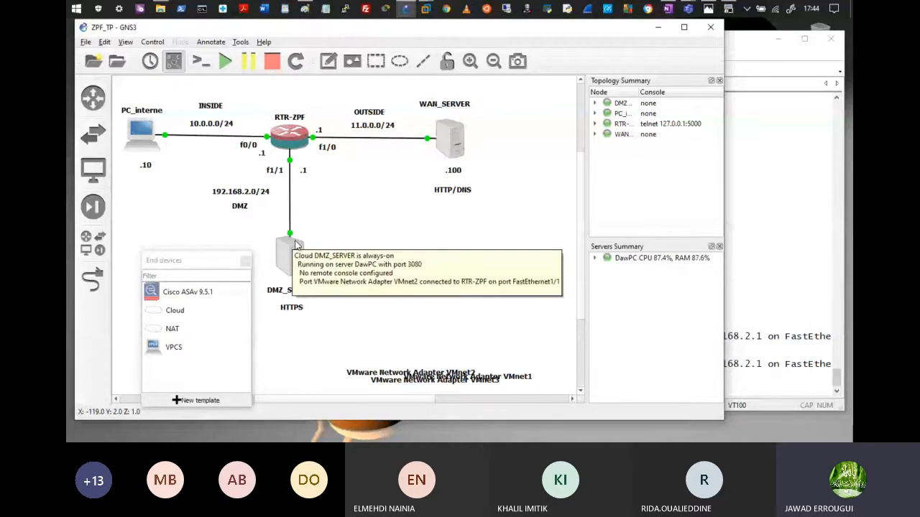
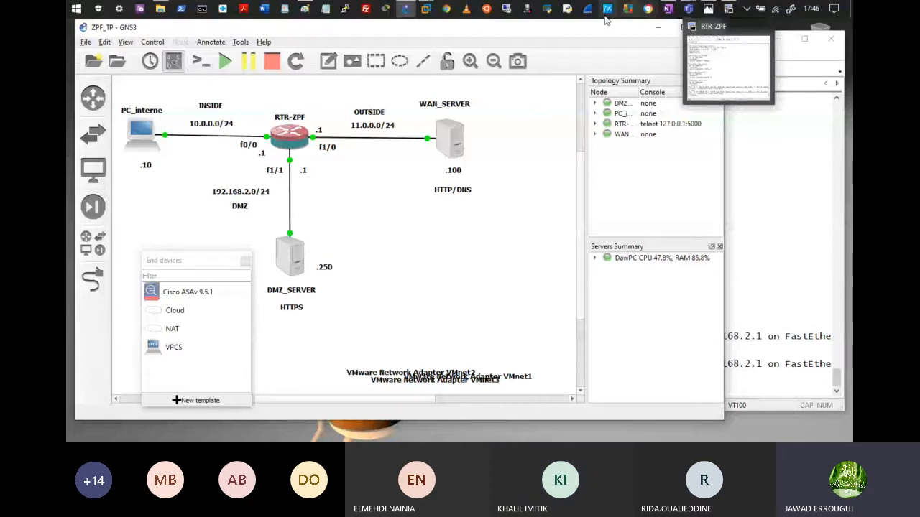
Step: Bring VMware Workstation forward and switch to the PDC server virtual machine
mouse_move(426, 9)
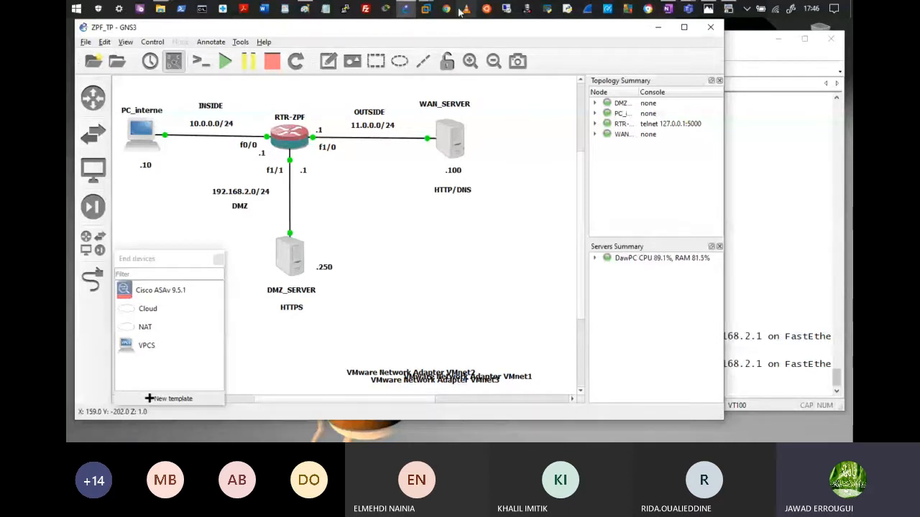
mouse_move(428, 11)
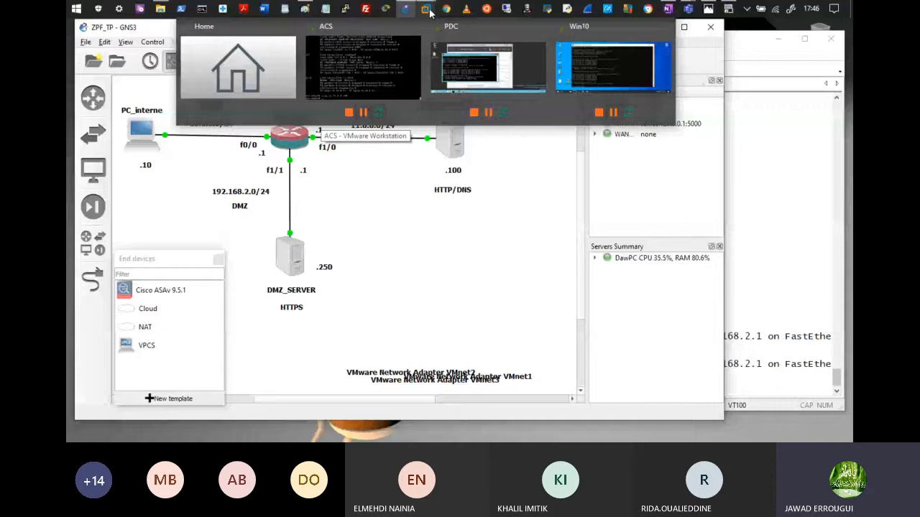
click(426, 10)
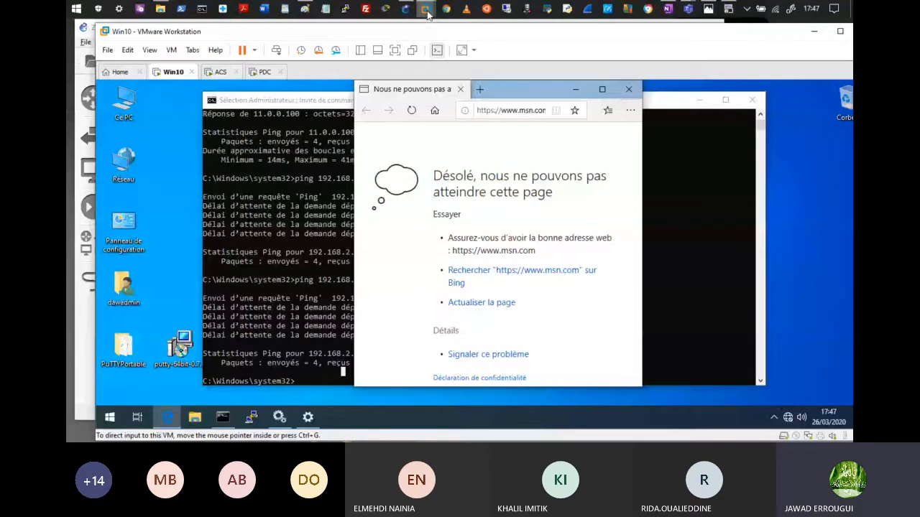
mouse_move(428, 13)
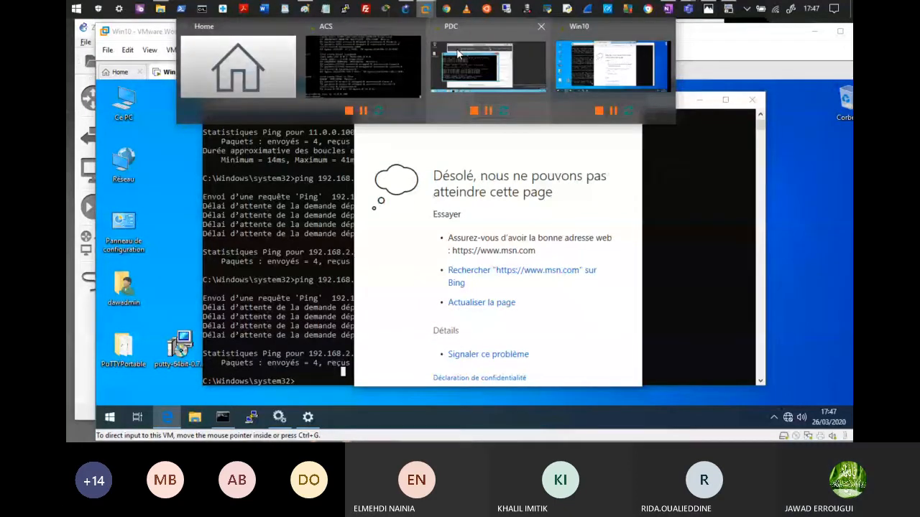
click(458, 53)
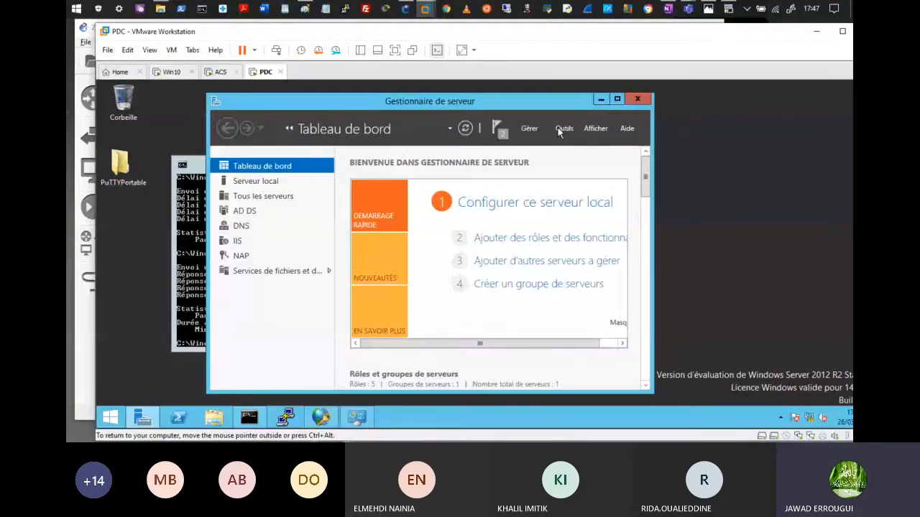
Step: On the PDC server, open File Explorer at Disque local (C:)
click(557, 128)
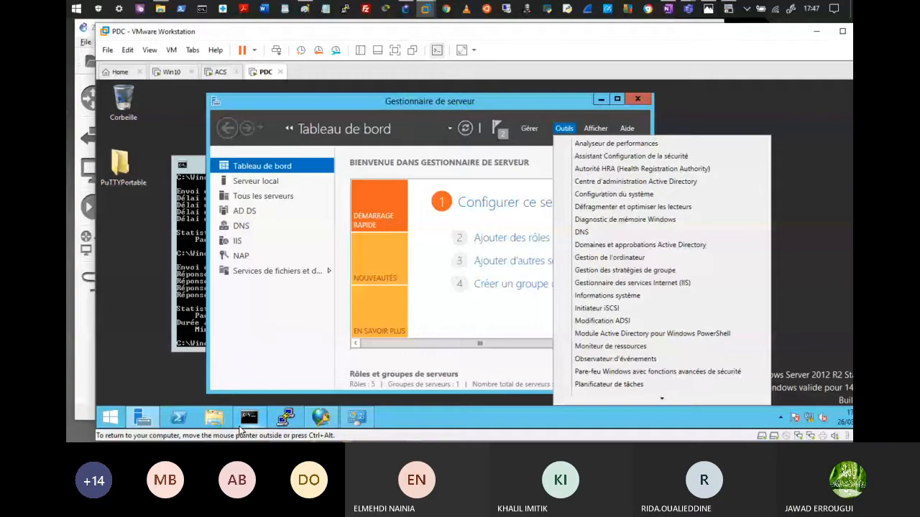
click(218, 422)
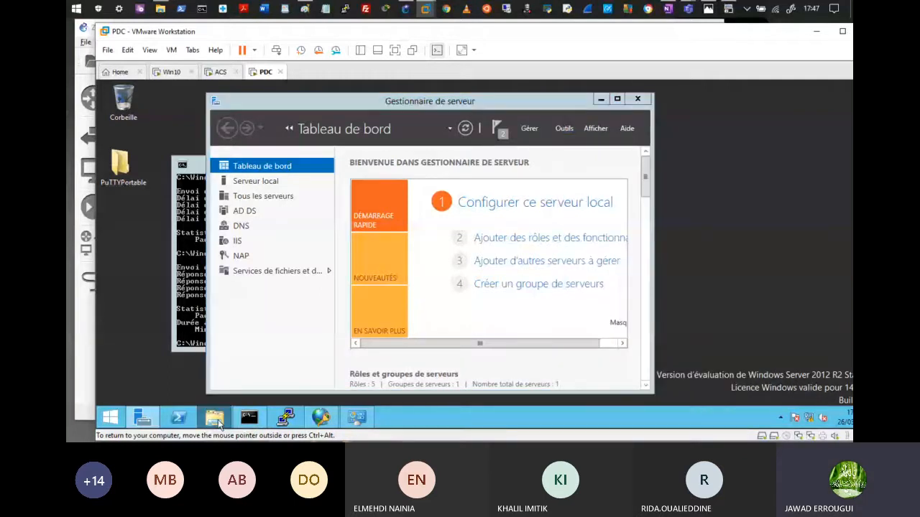
click(216, 419)
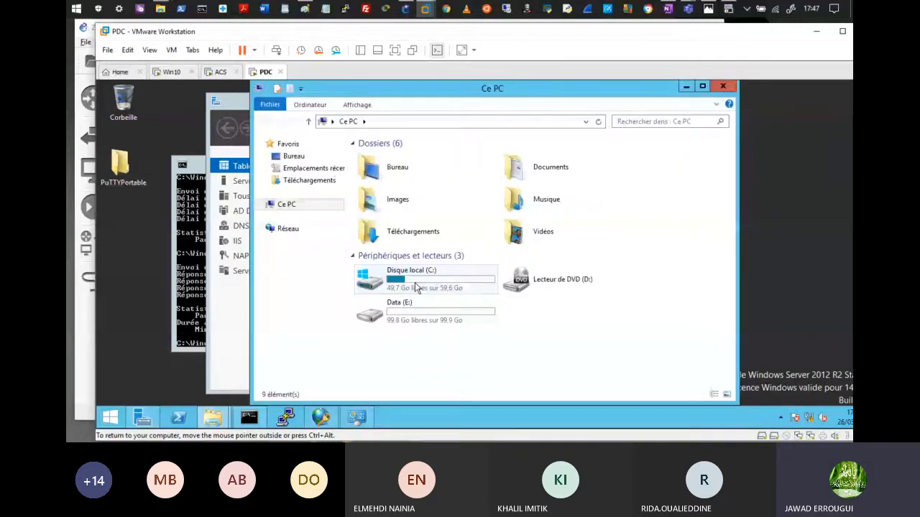
double_click(415, 287)
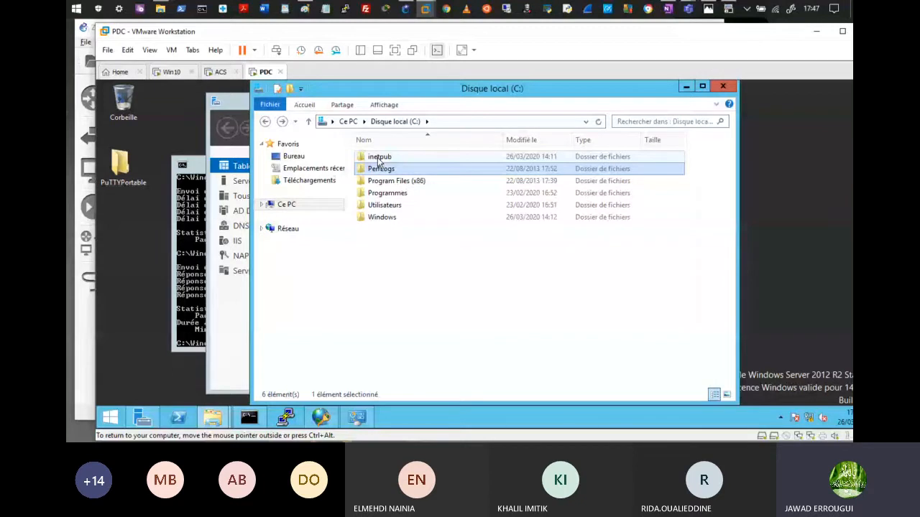
Step: Create default.txt in wwwroot containing 'Bienvenue au site du serveur WAN'
double_click(378, 157)
right_click(407, 222)
mouse_move(440, 350)
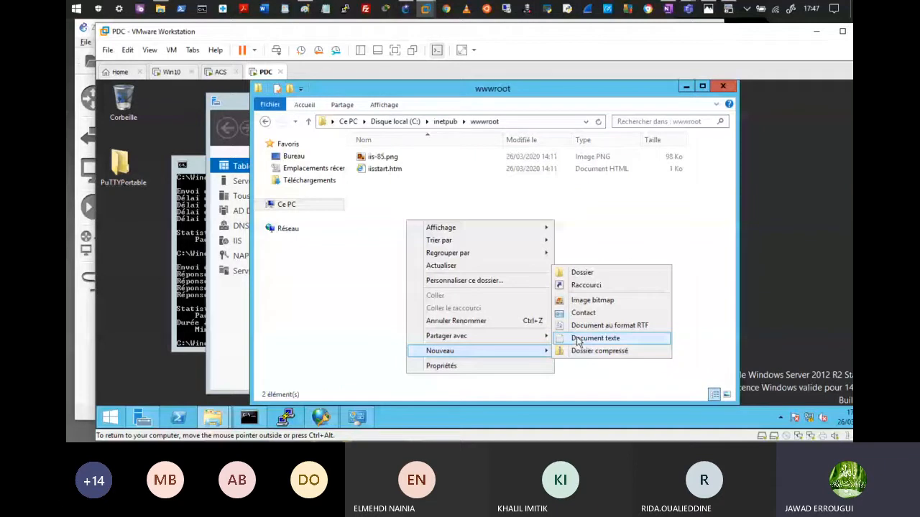
click(582, 339)
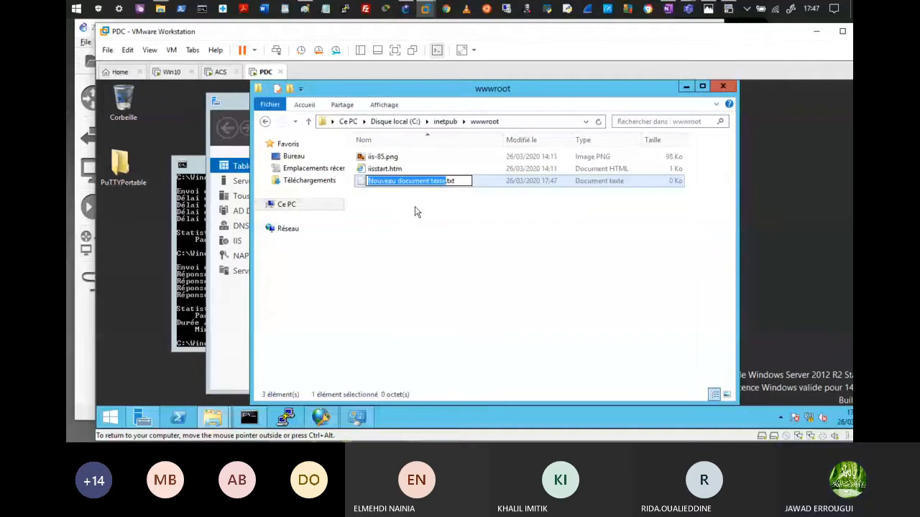
text(de)
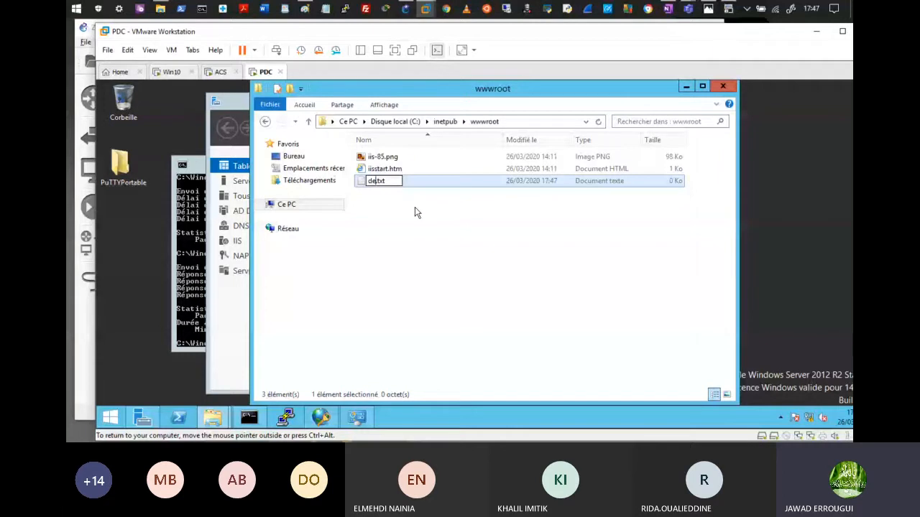
text(fault)
key(Return)
key(Return)
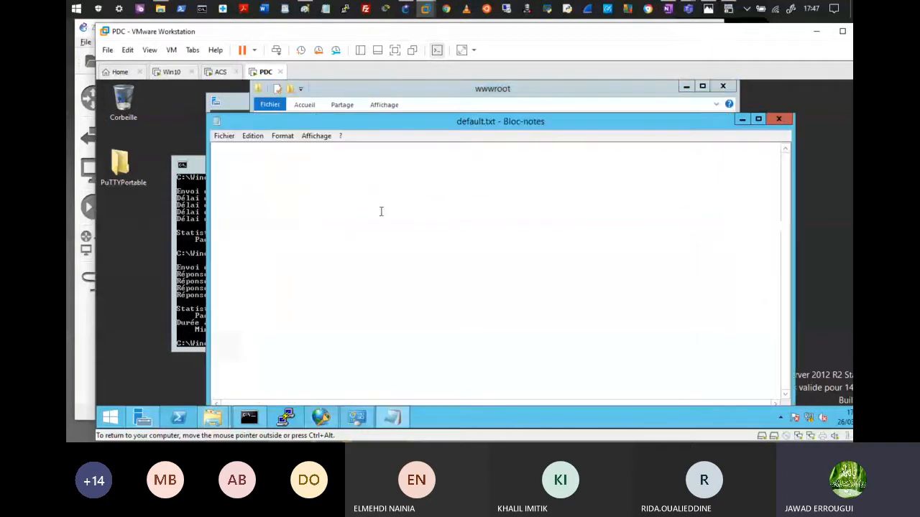
text(Bienvenue au d)
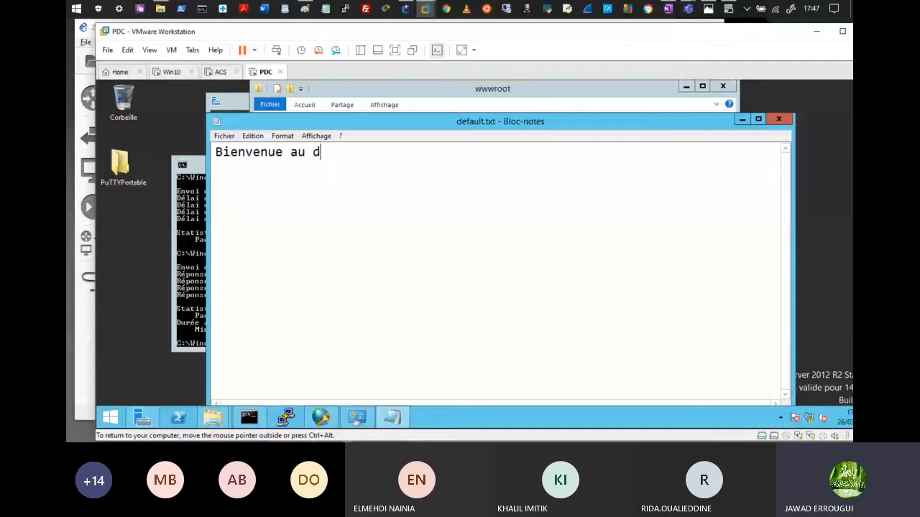
key(BackSpace)
text(site)
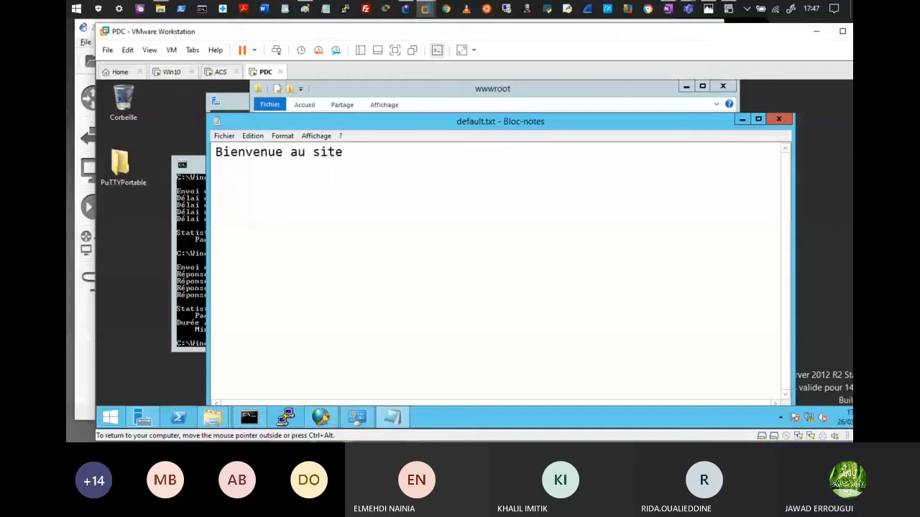
text( du serv)
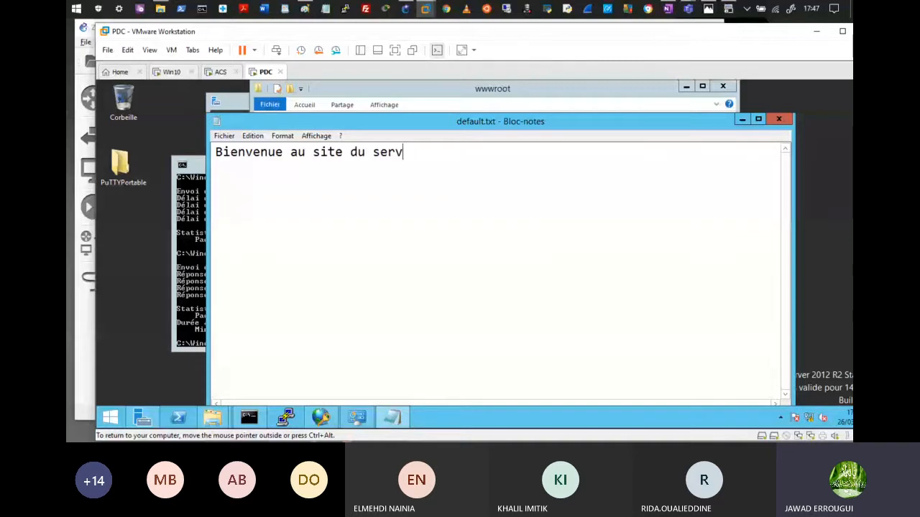
text(eur WAN)
click(779, 120)
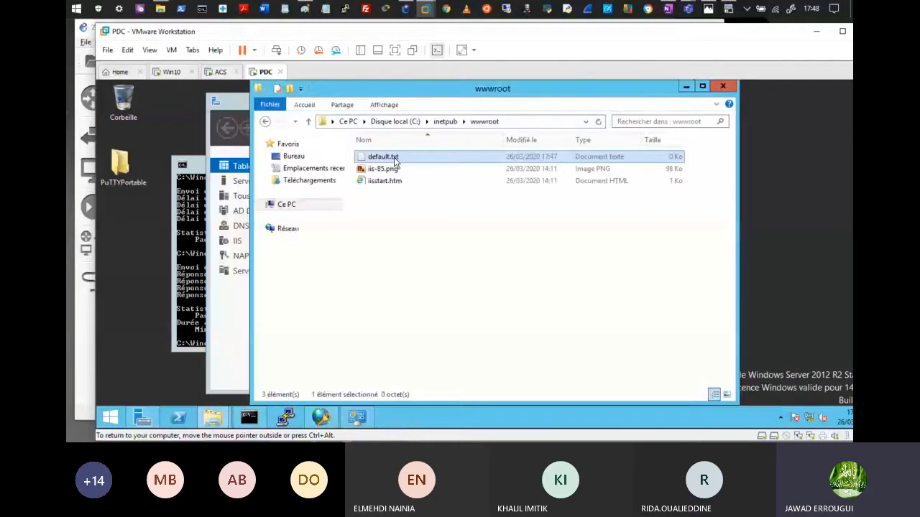
Step: Rename default.txt to default.htm
right_click(395, 162)
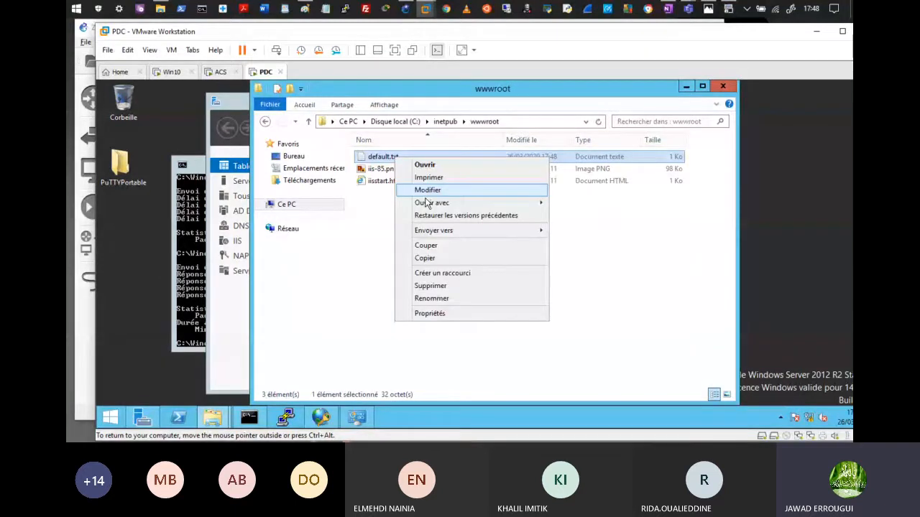
click(431, 299)
click(402, 156)
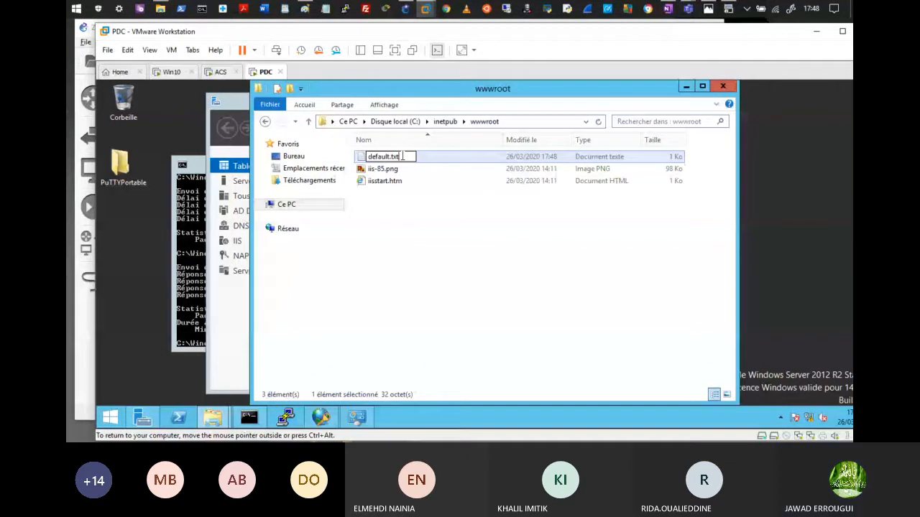
key(BackSpace)
key(BackSpace)
key(BackSpace)
text(htm)
key(Return)
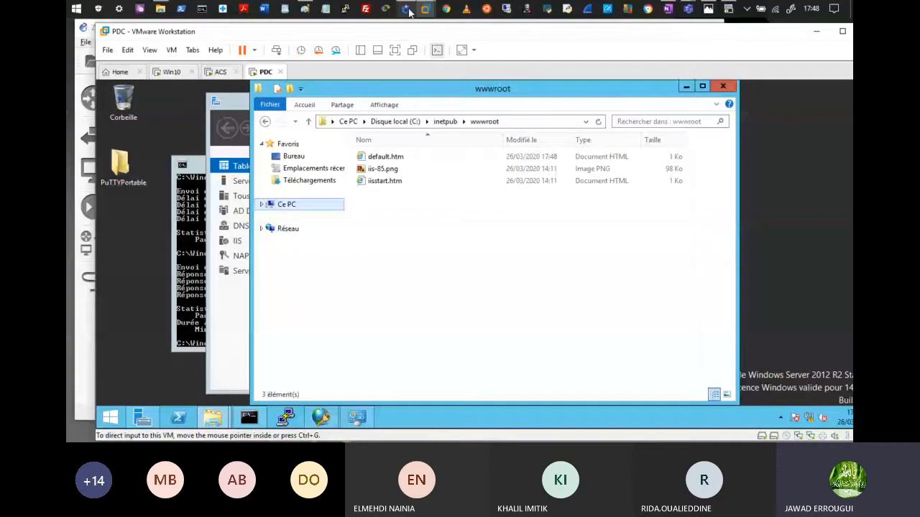
click(172, 72)
click(501, 110)
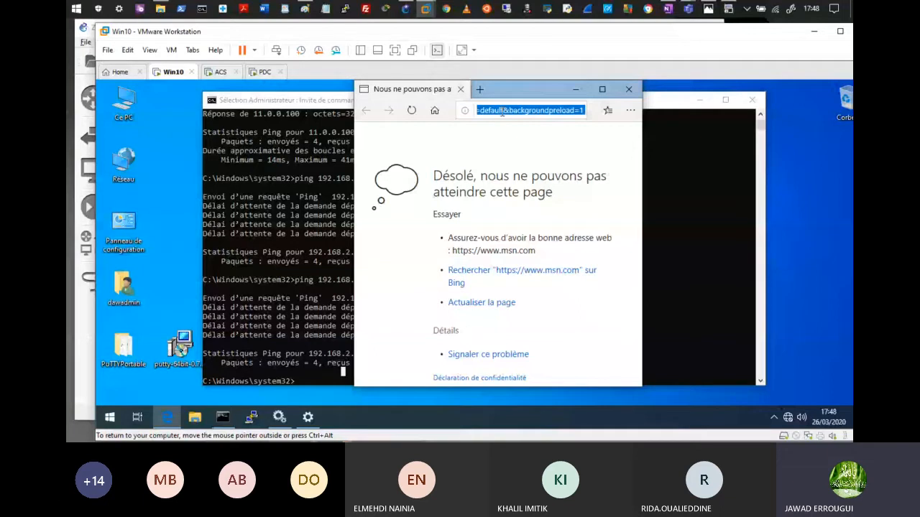
text(http://cisco.com)
key(Return)
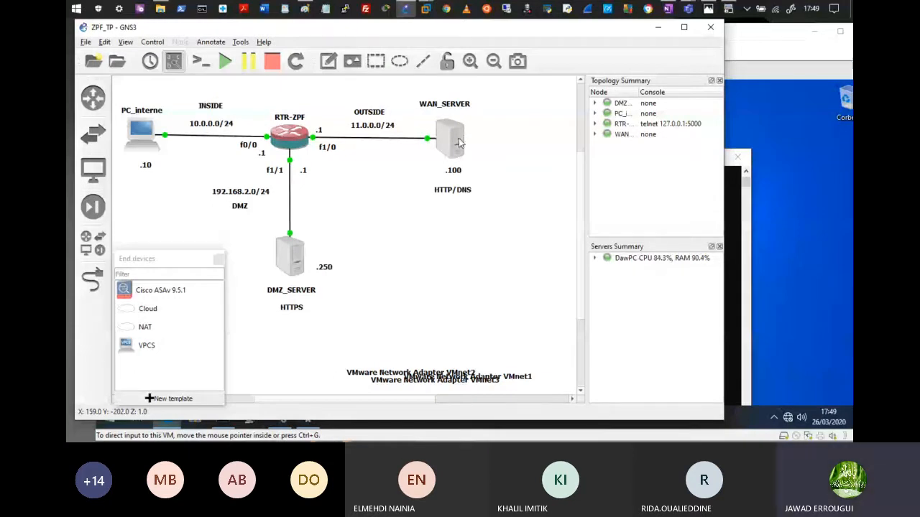
Step: Return to the PDC server and bring up its Start screen
click(467, 40)
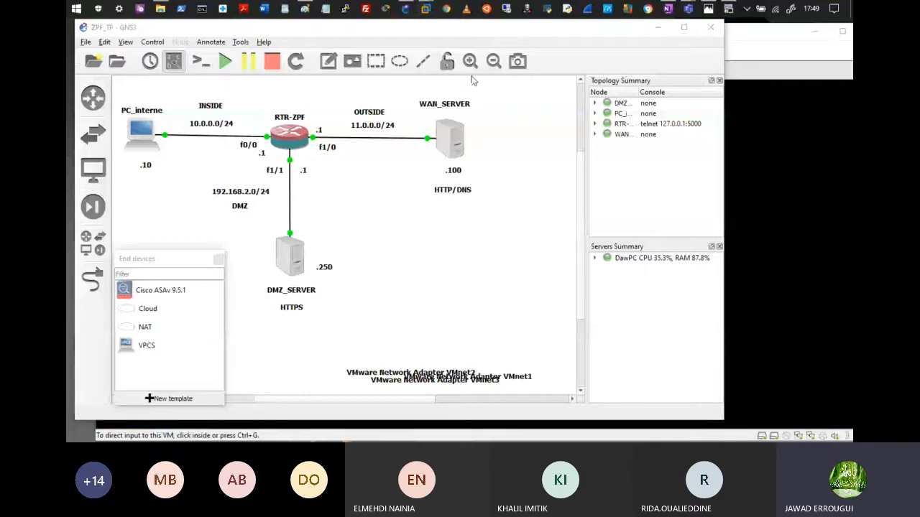
click(472, 77)
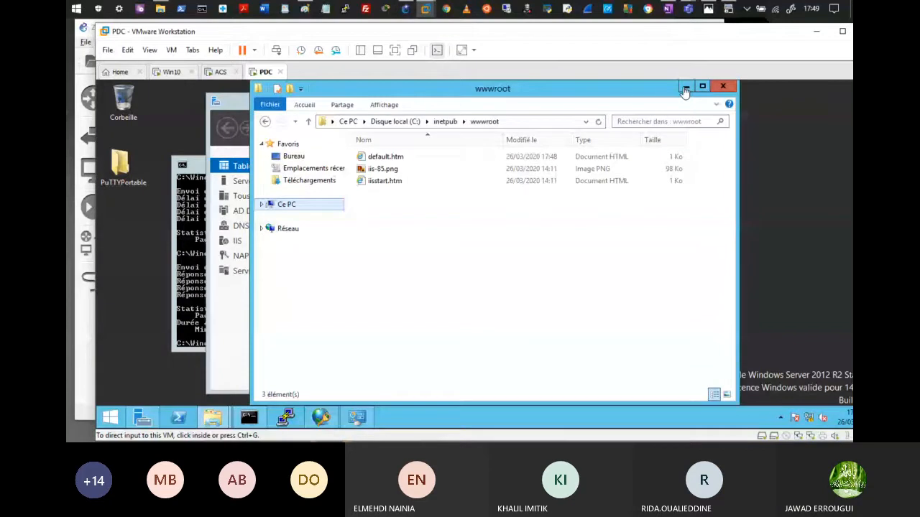
click(110, 417)
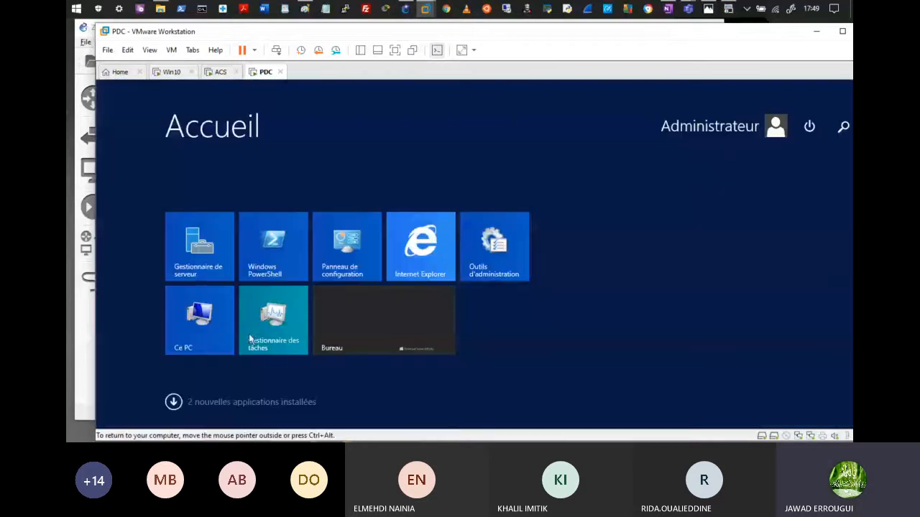
click(443, 255)
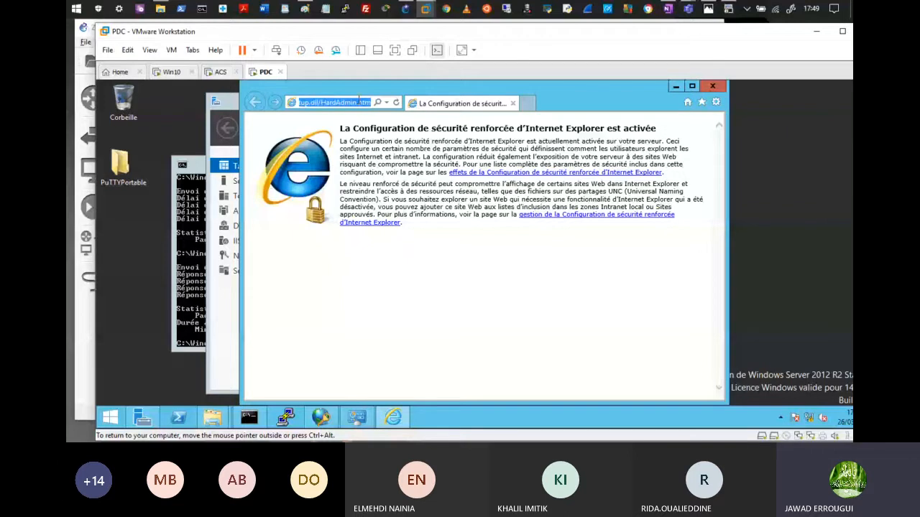
text(https)
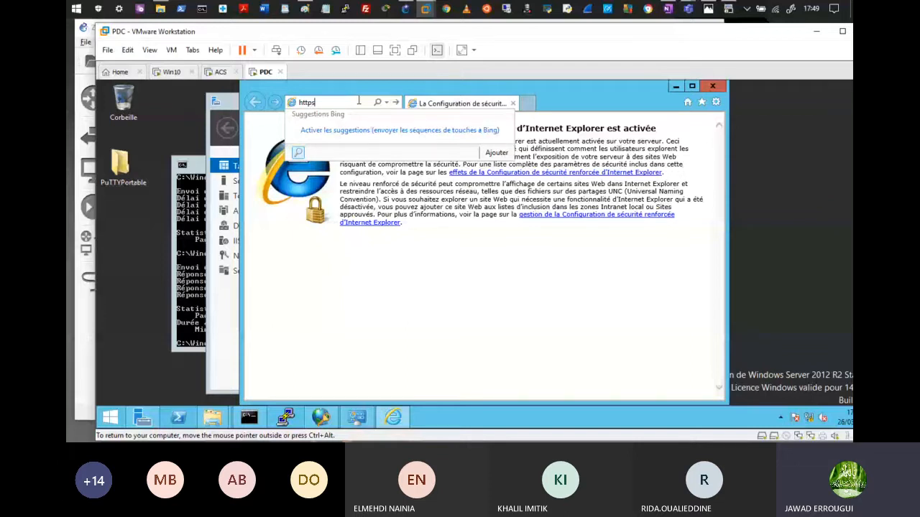
text(://)
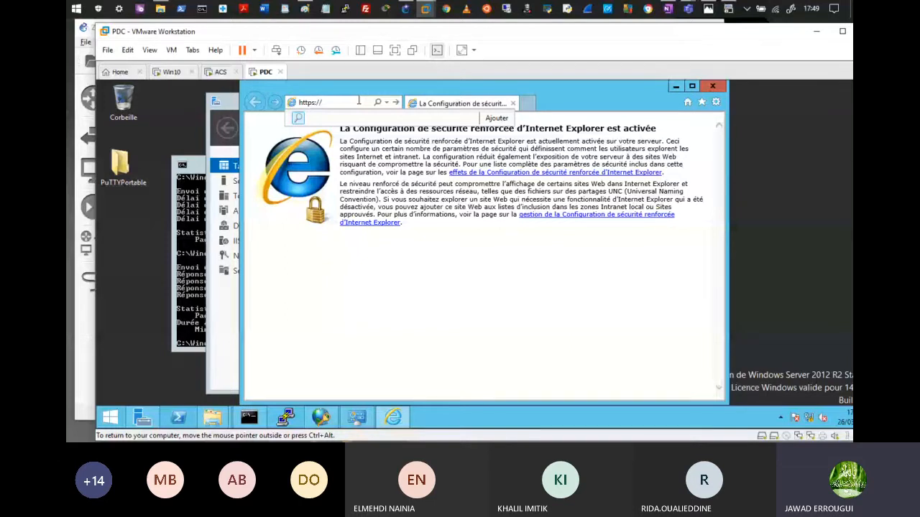
text(192.168.2.250)
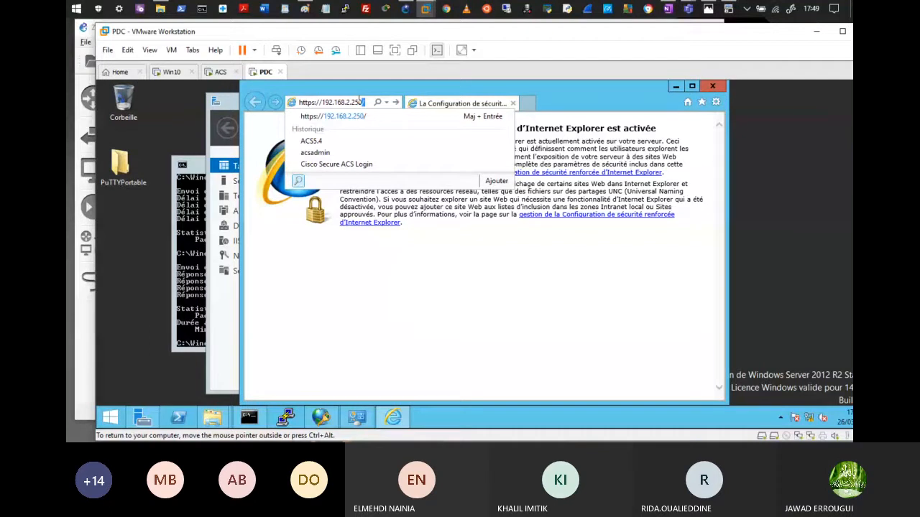
key(Return)
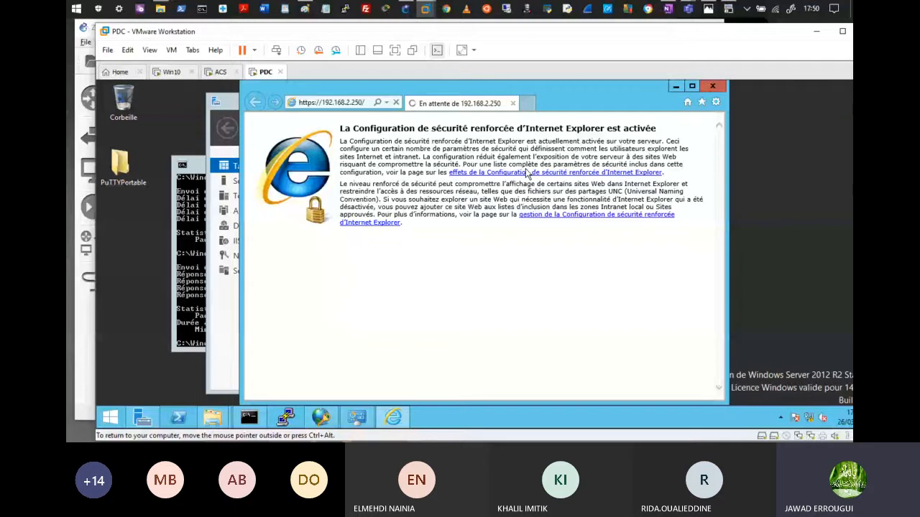
Step: Check the ACS virtual machine and GNS3 topology, then return to the PDC server
mouse_move(426, 11)
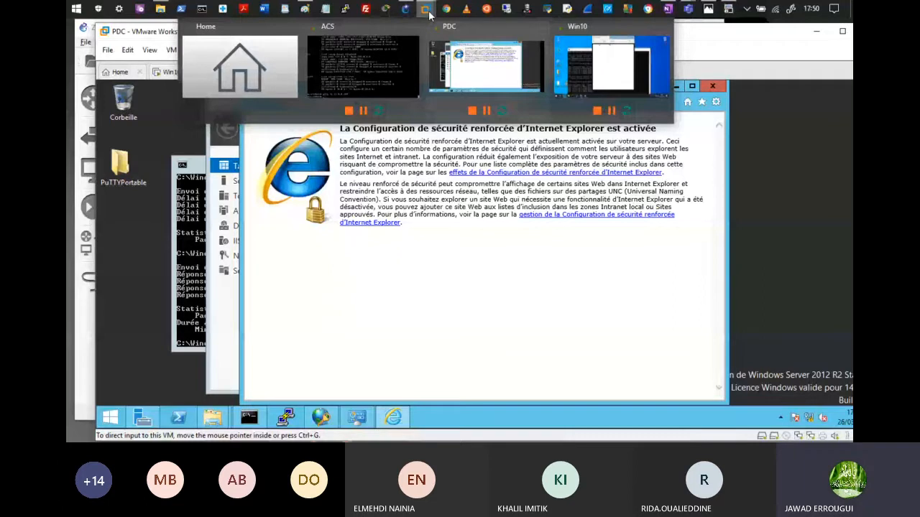
click(363, 66)
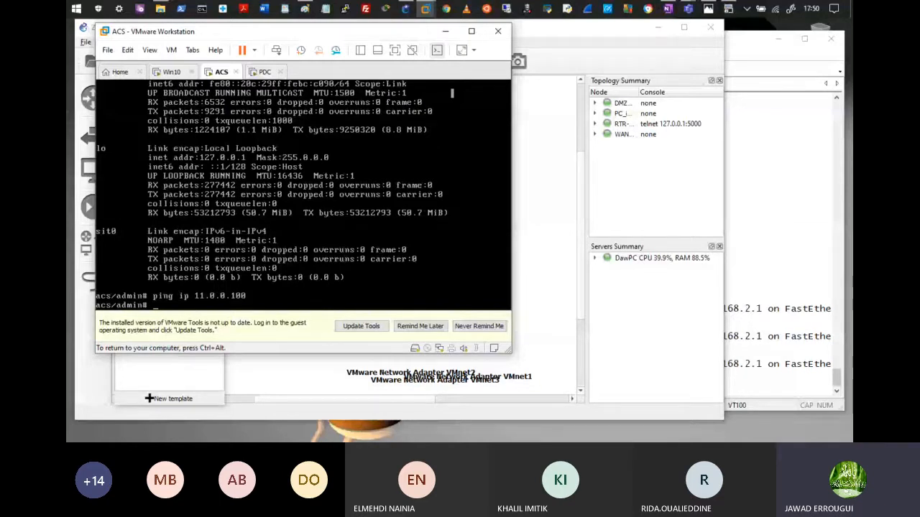
key(ctrl+alt)
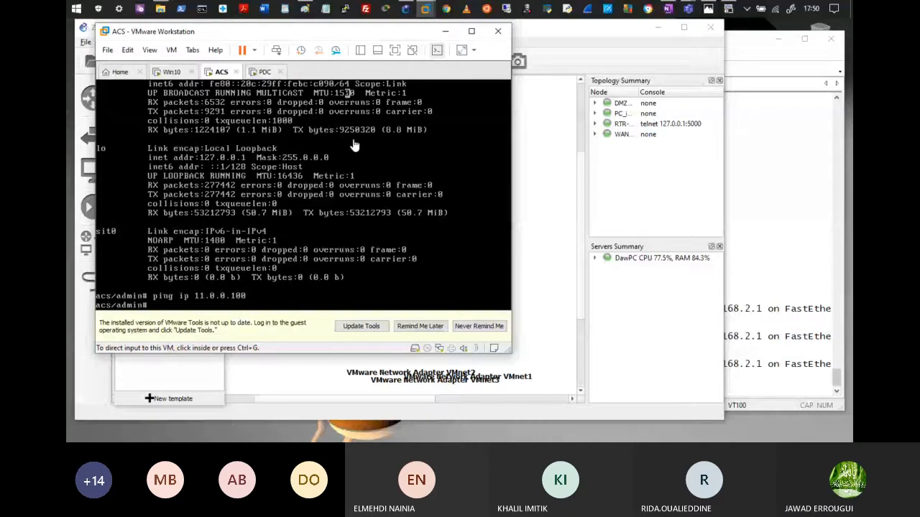
click(424, 8)
mouse_move(425, 9)
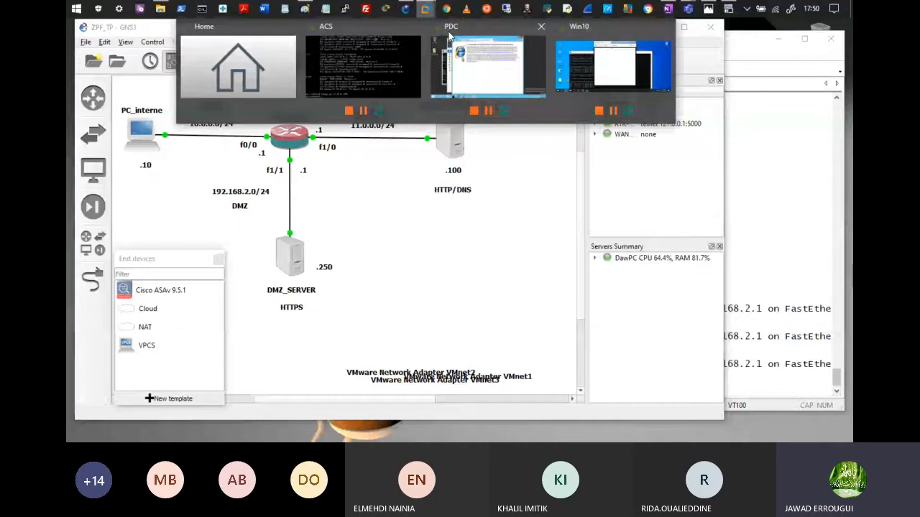
click(449, 36)
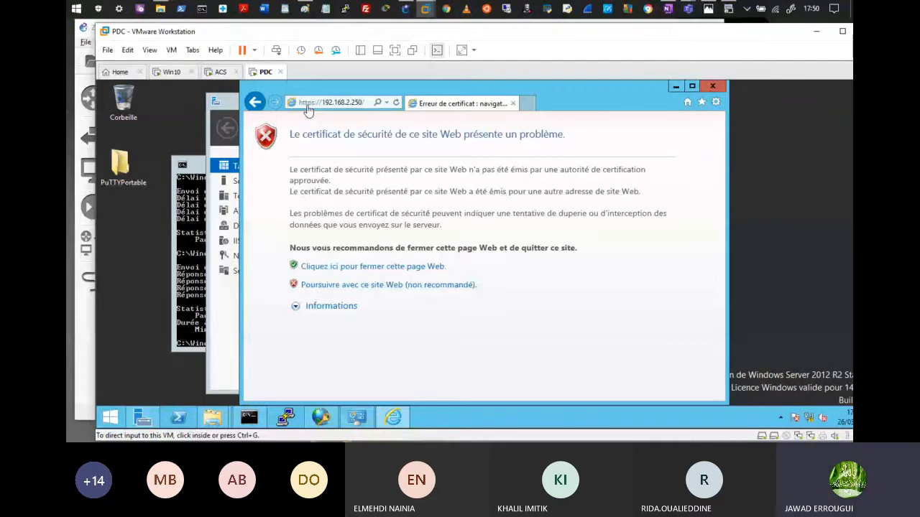
Step: Proceed past the certificate warning to the Cisco Secure ACS login, then show the Teams meeting
click(467, 284)
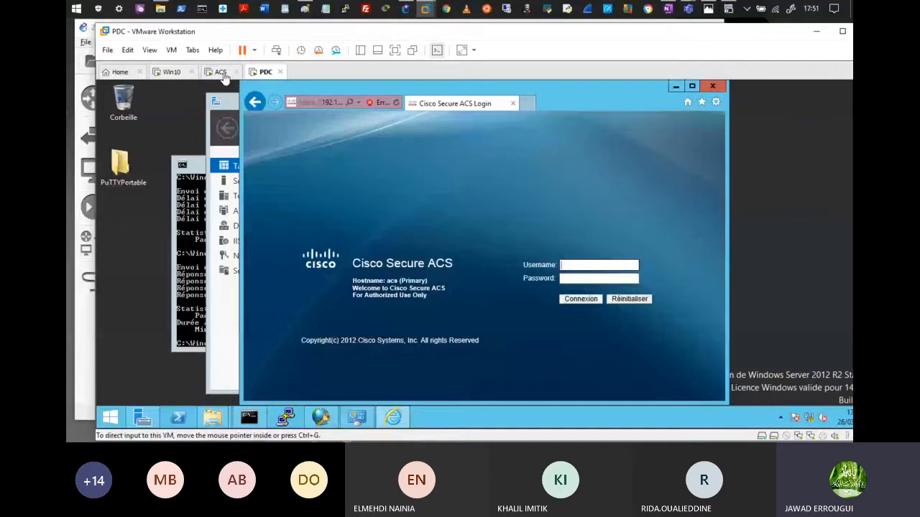
click(425, 8)
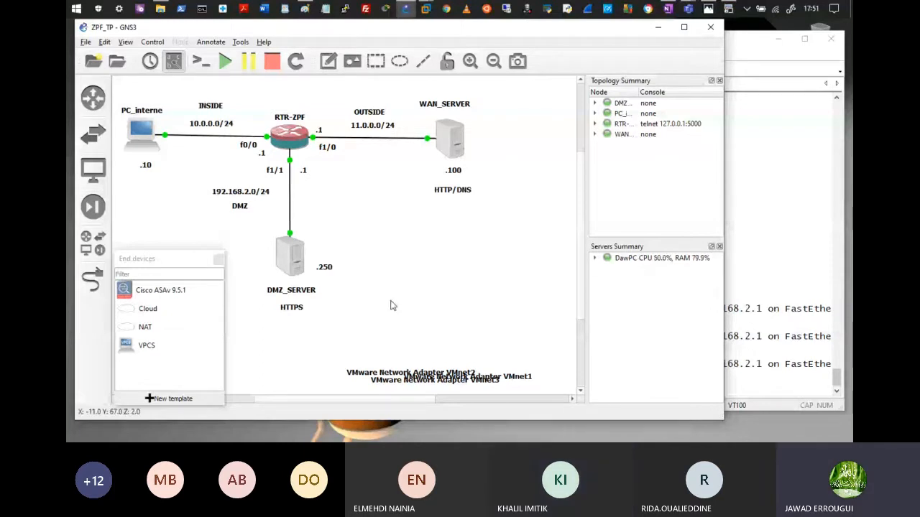
click(727, 10)
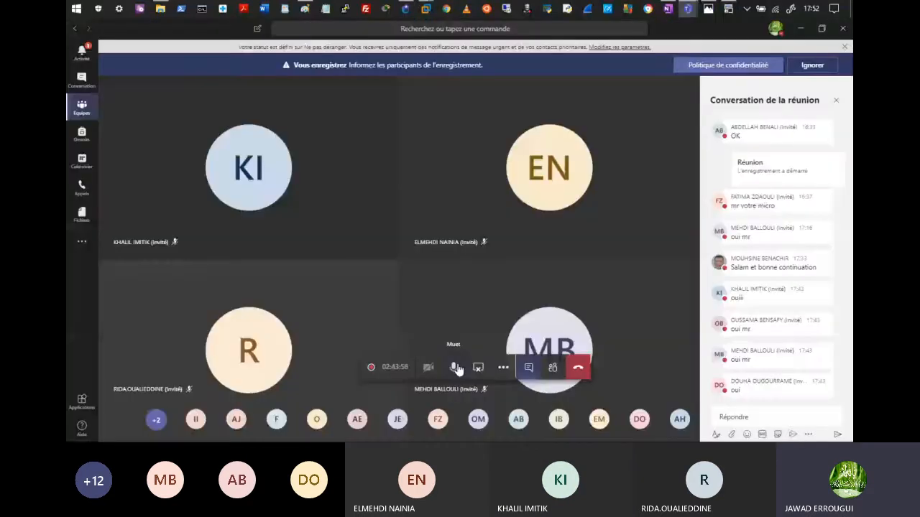